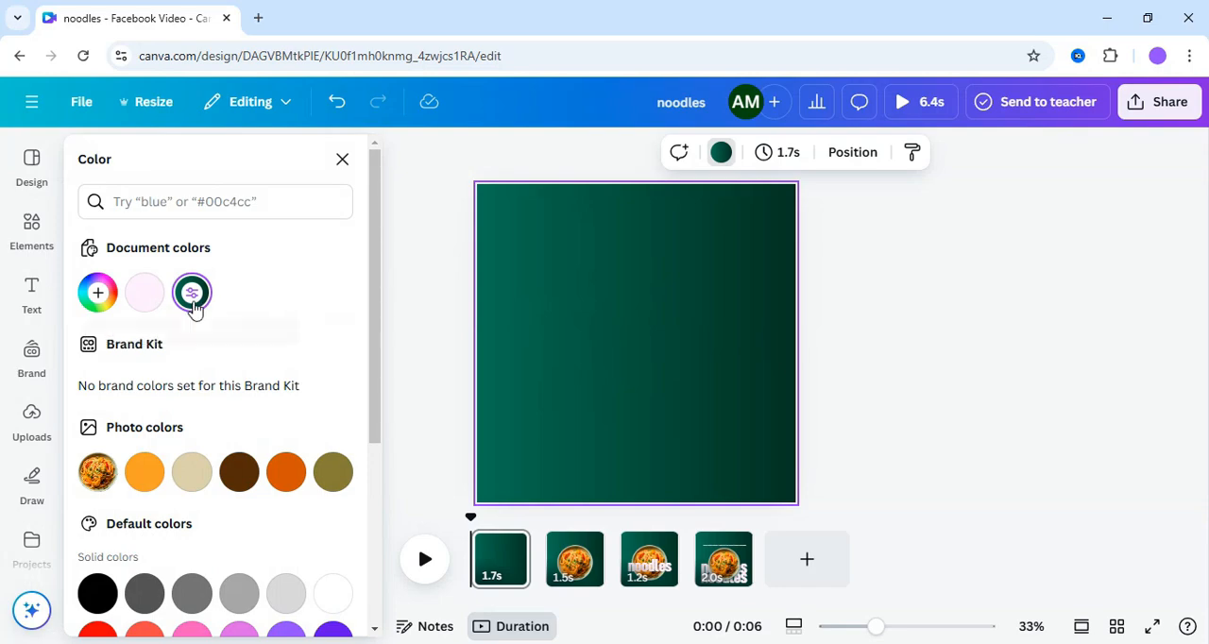
- Inspect the first page's gradient background colors and the second page's bowl photo among the noodles photos in the elements library
left_click(192, 295)
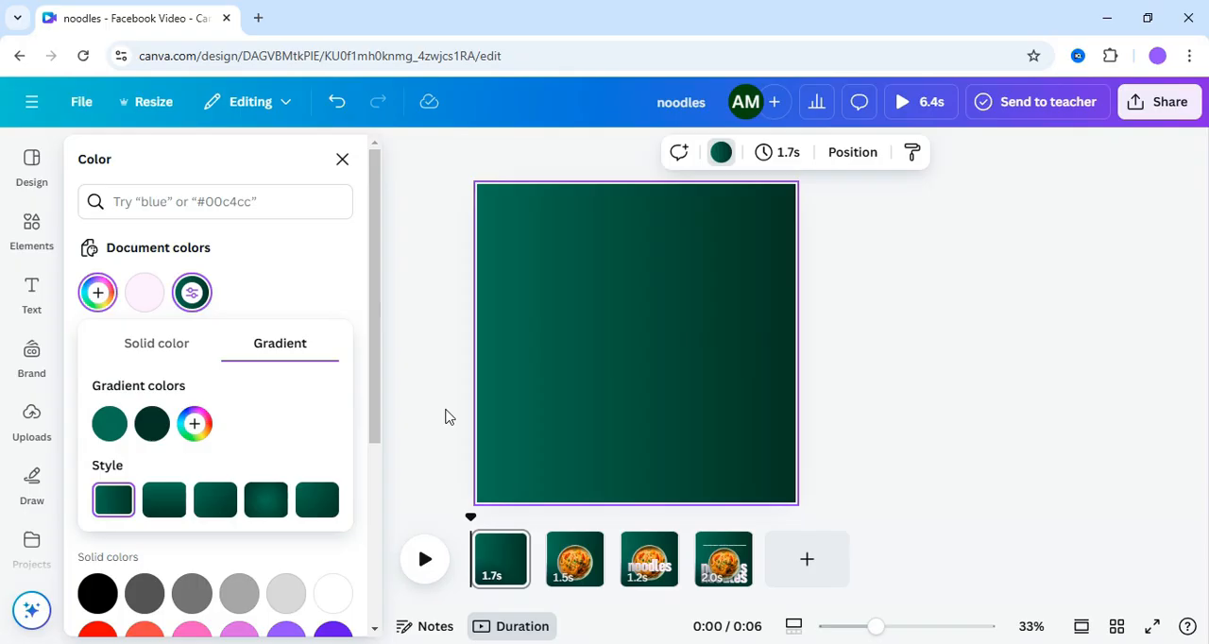
left_click(853, 353)
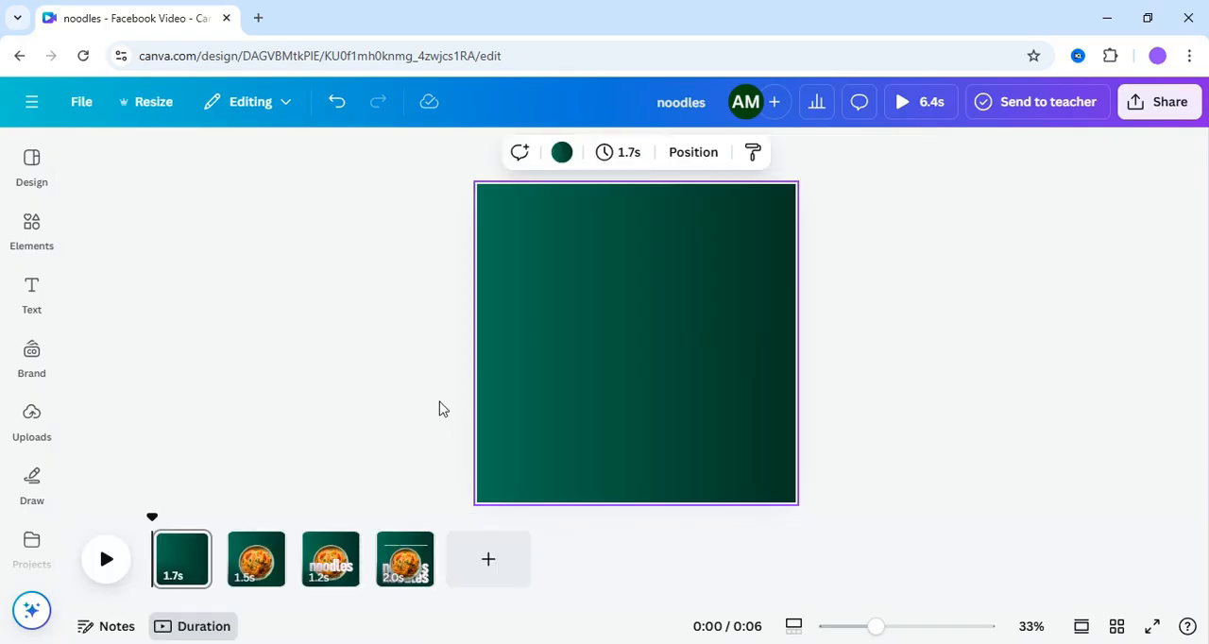
left_click_drag(154, 518, 236, 535)
left_click(626, 423)
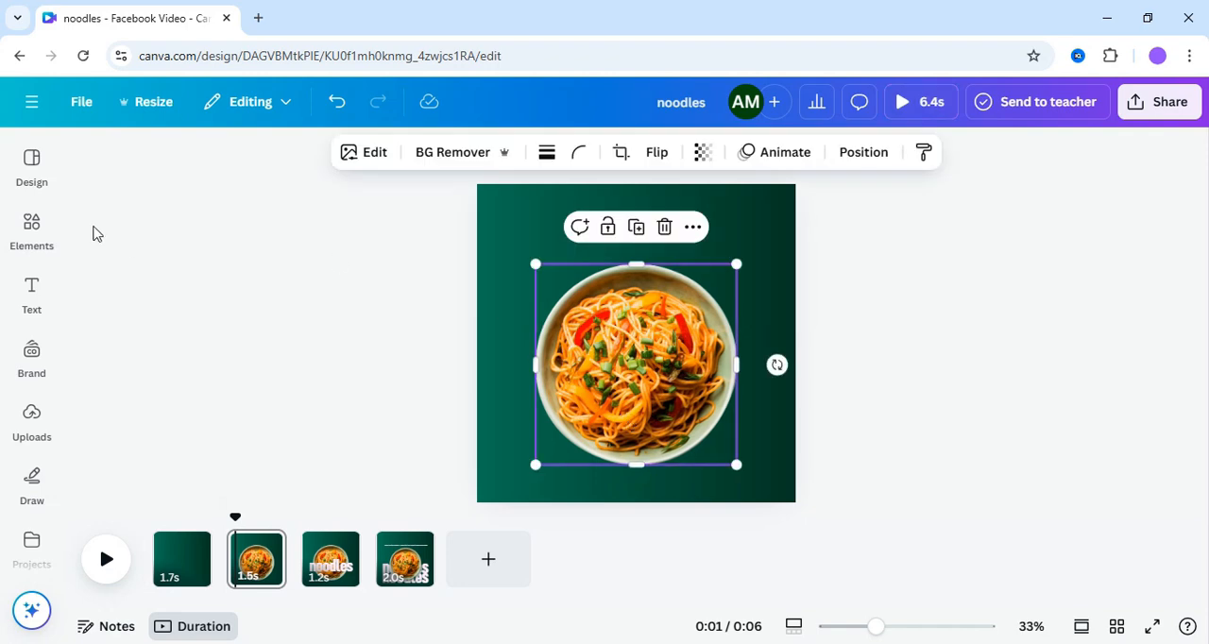
left_click(34, 231)
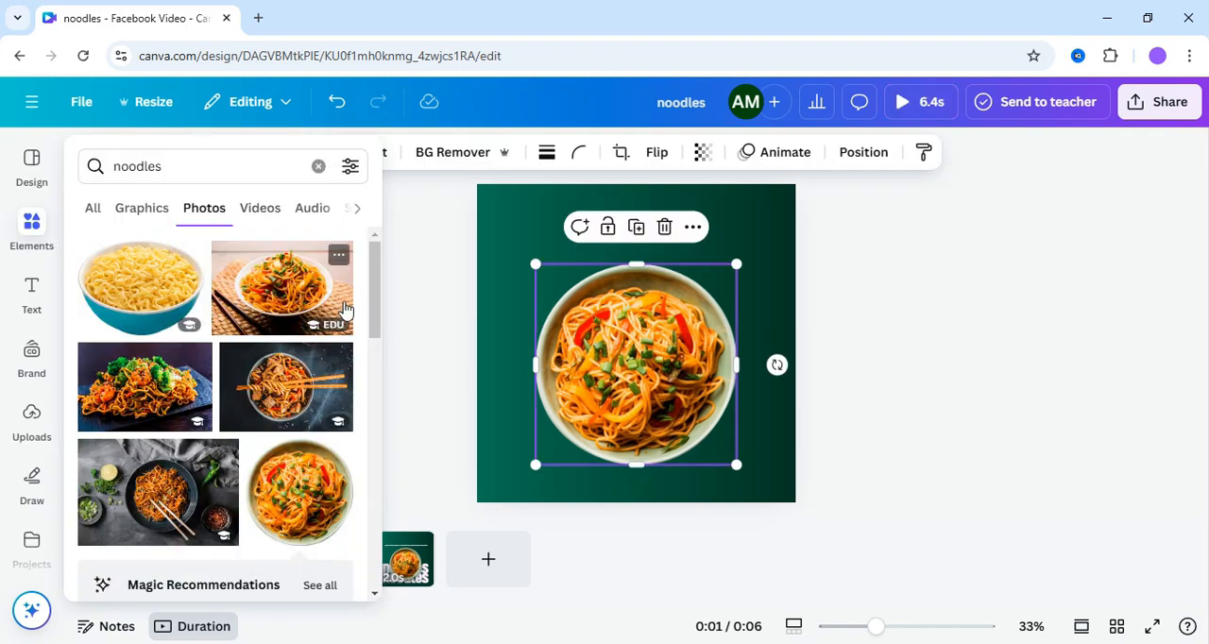
scroll(373, 340, "down", 2)
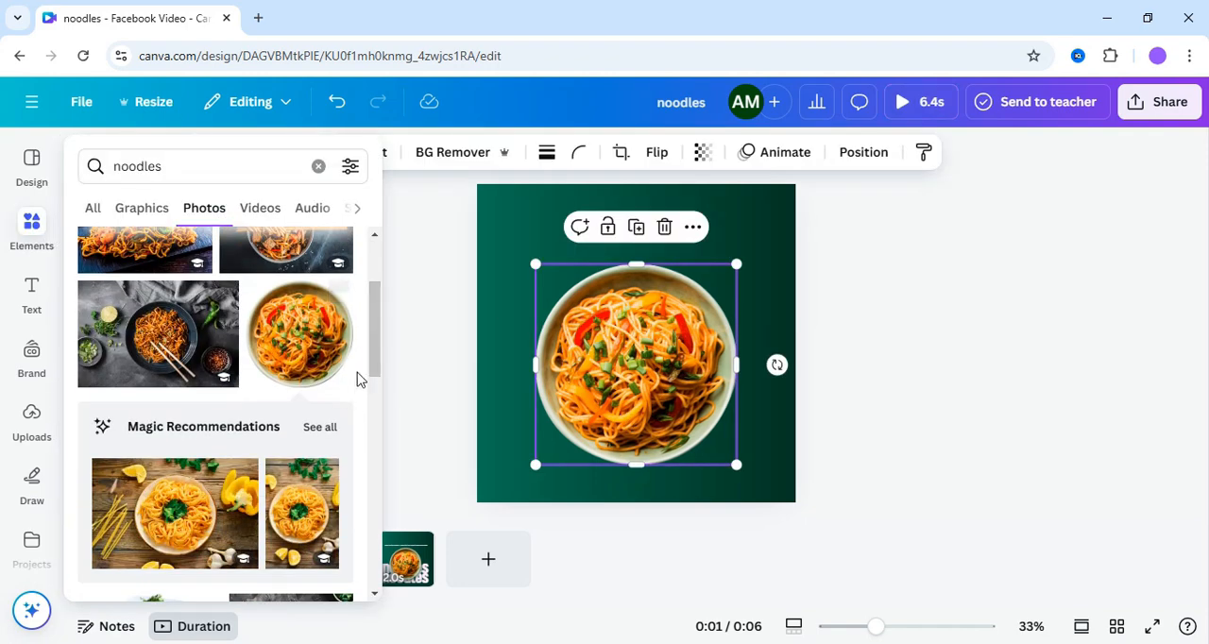
left_click(444, 386)
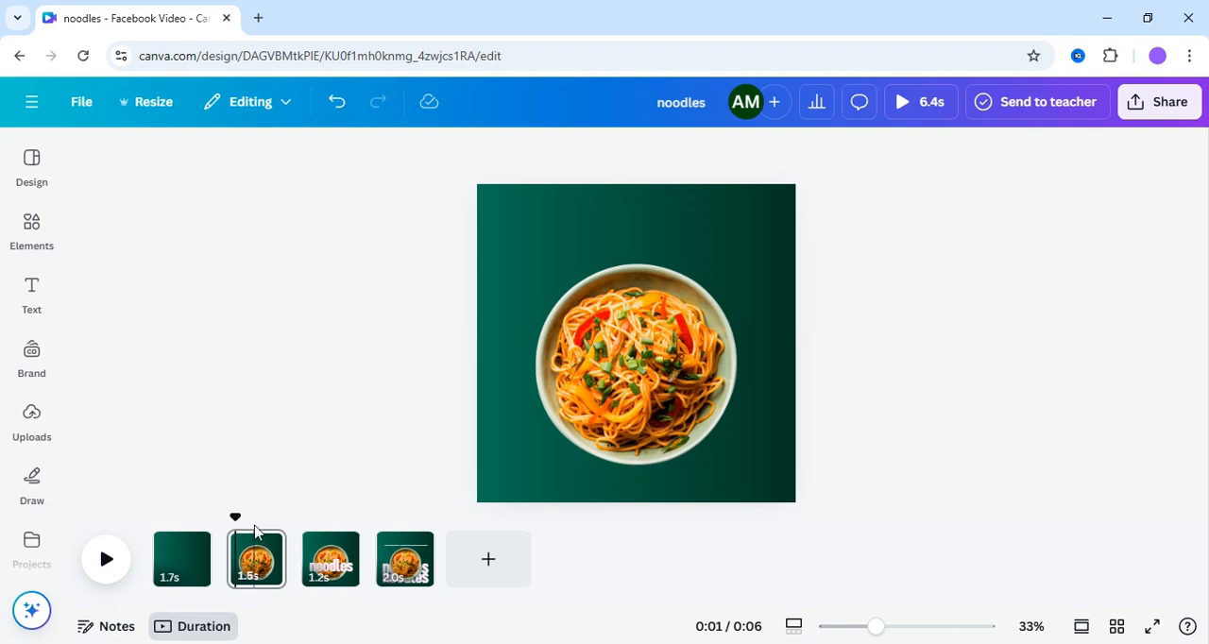
- Check the font used for the noodles title on the third page
left_click(329, 563)
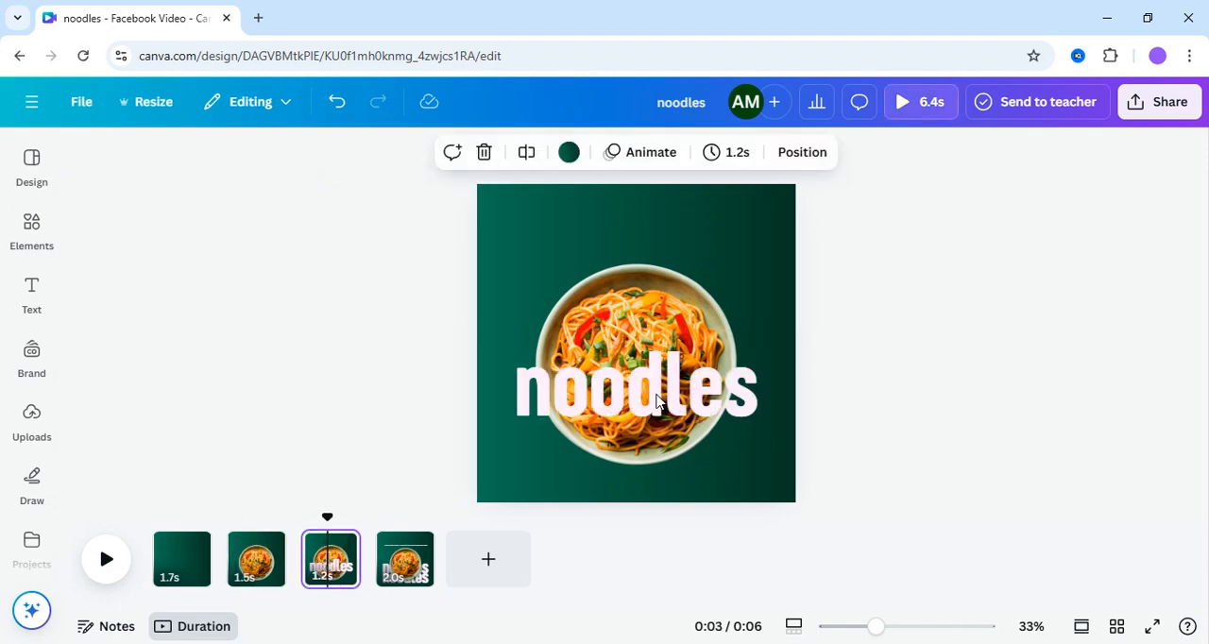
left_click(658, 402)
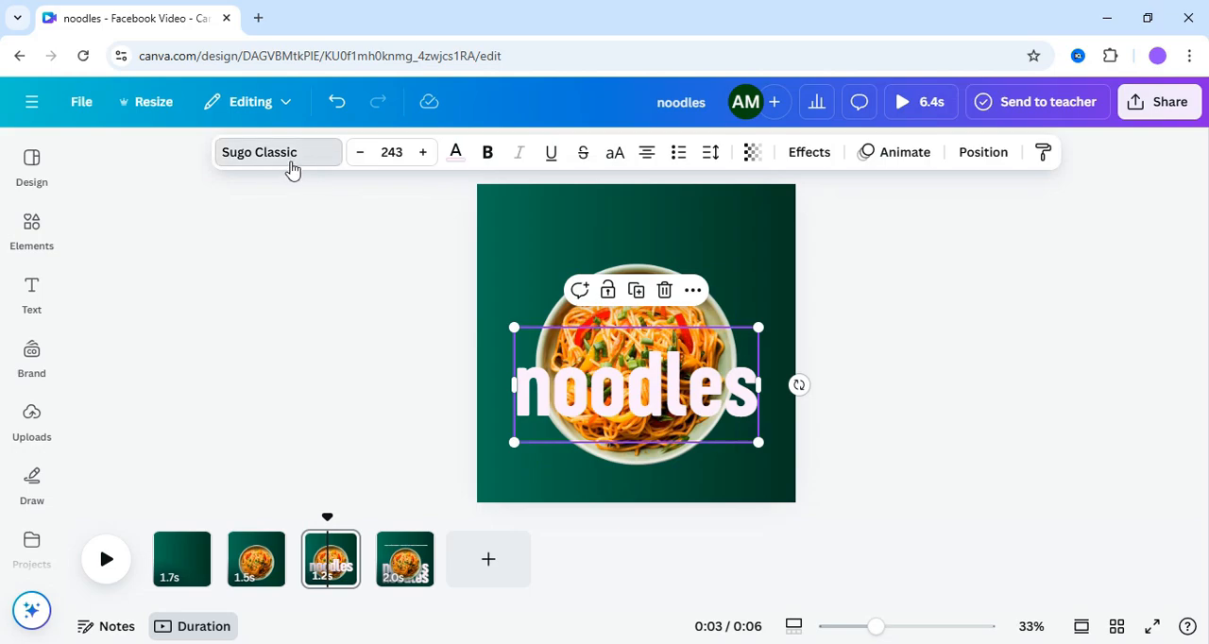
left_click(288, 156)
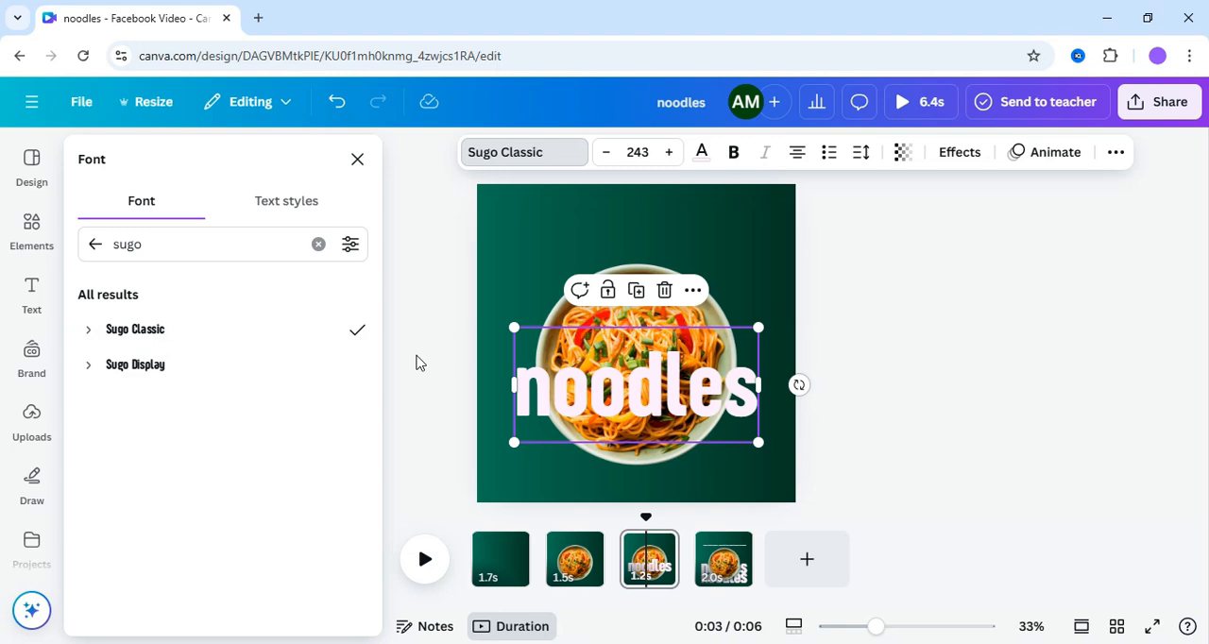
left_click(730, 394)
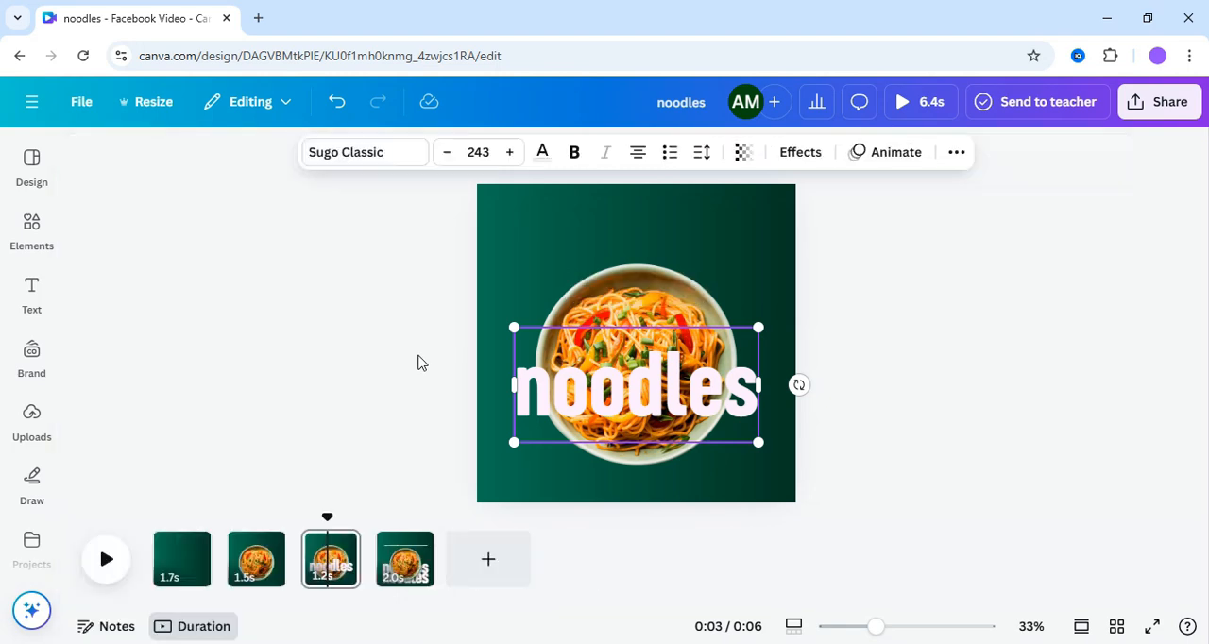
- Inspect the shadow effect applied to the noodle bowl photo on the fourth page
left_click(404, 565)
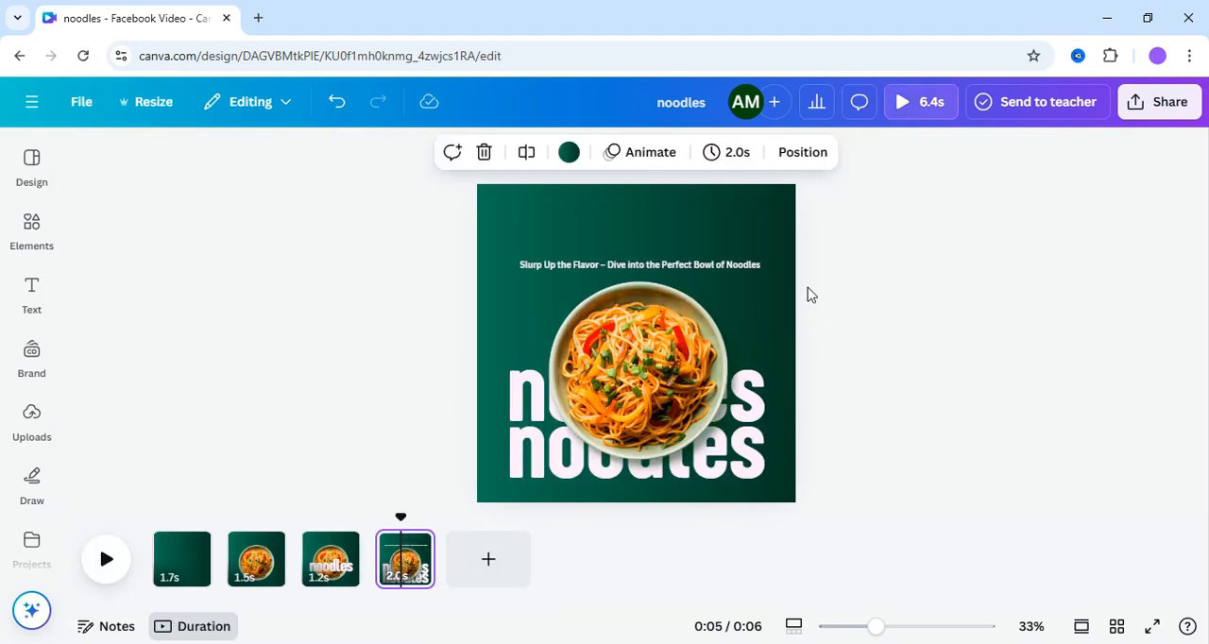
left_click(604, 408)
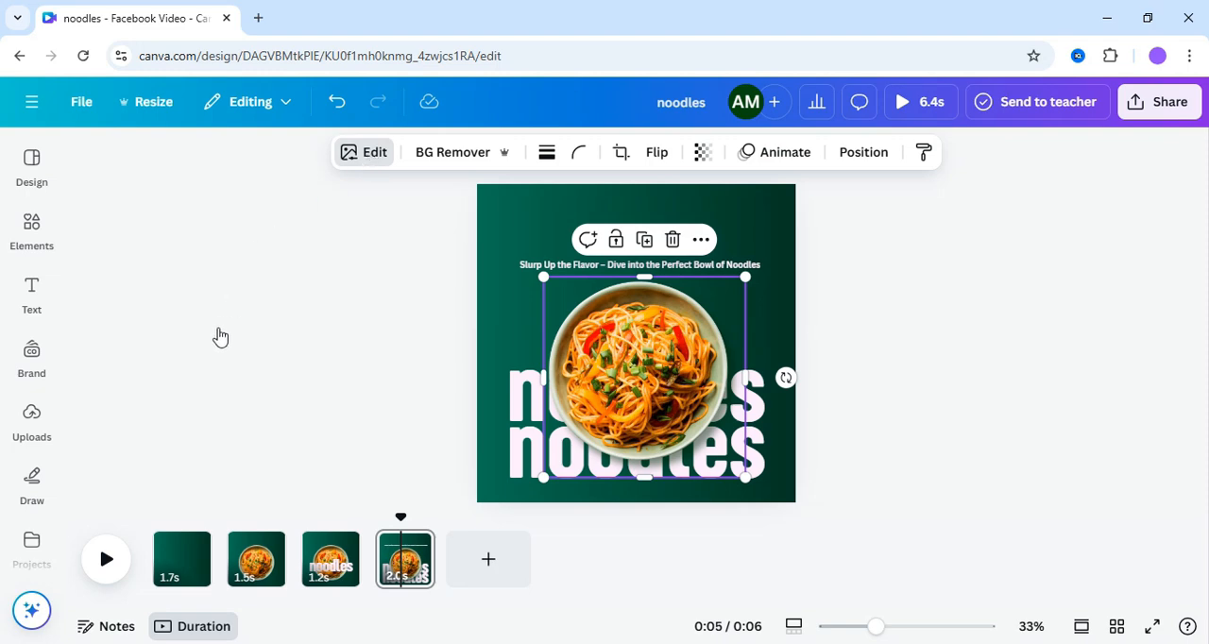
scroll(264, 399, "down", 3)
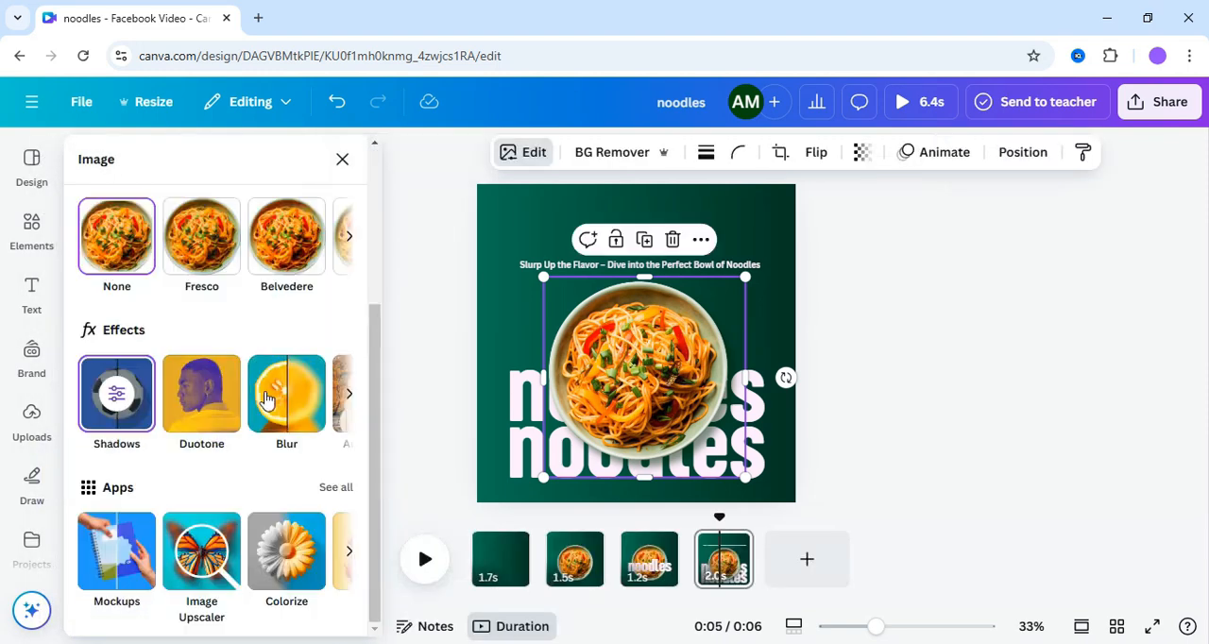
left_click(125, 408)
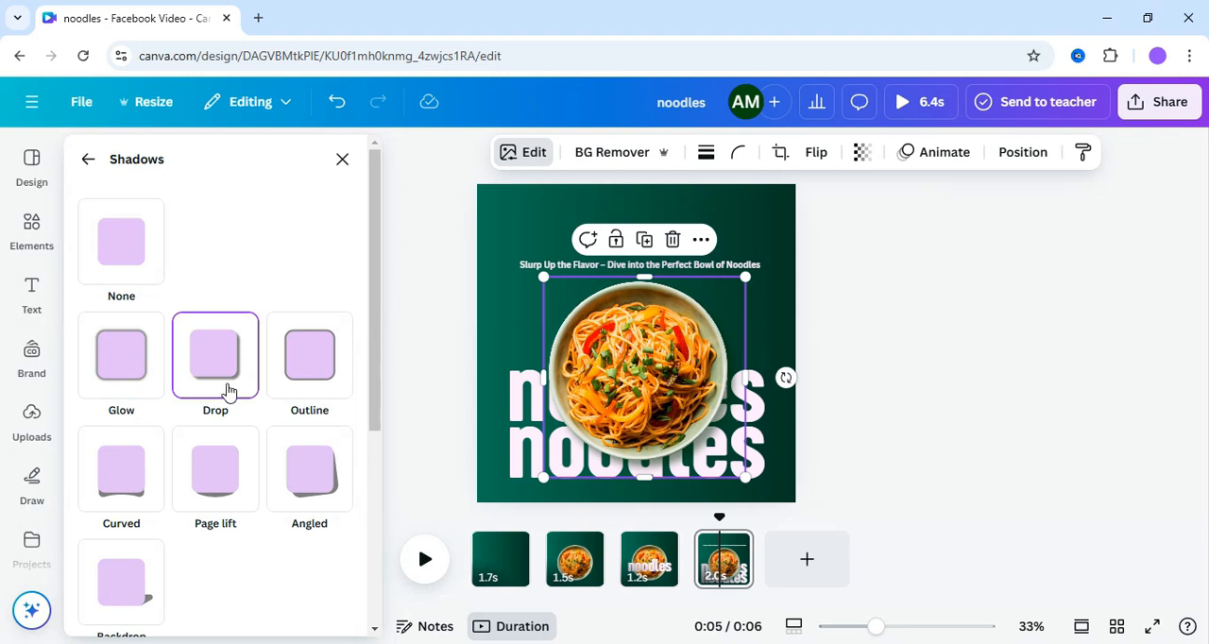
left_click(947, 358)
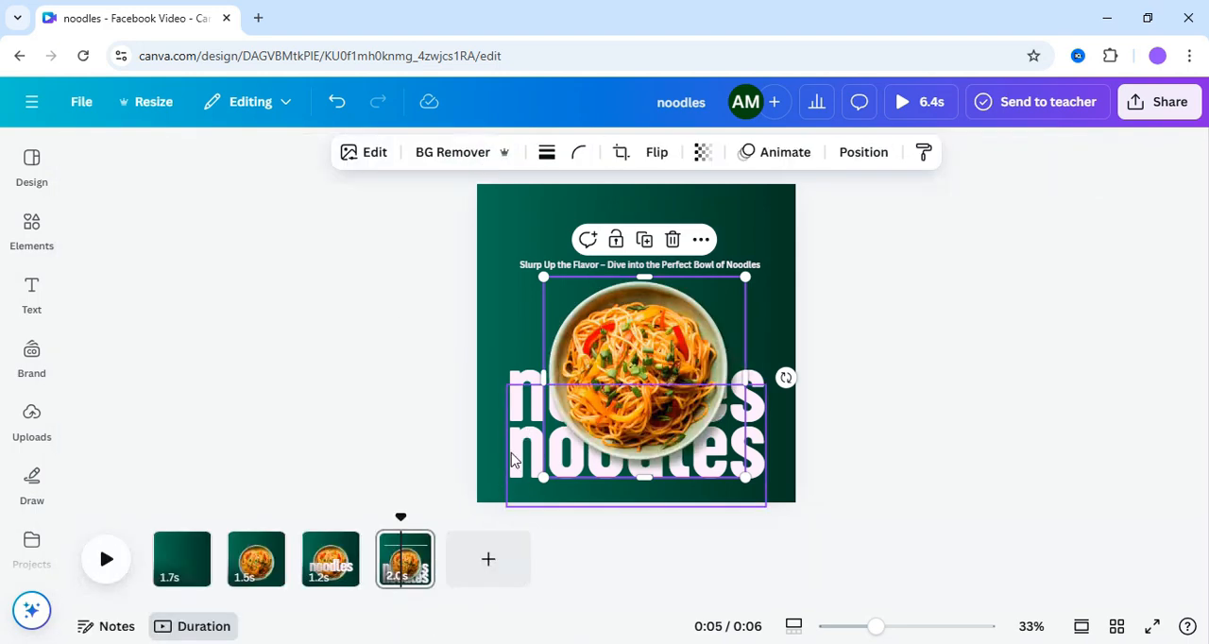
- Examine the layer order of the two noodles titles and the bowl photo on the fourth page
left_click(513, 460)
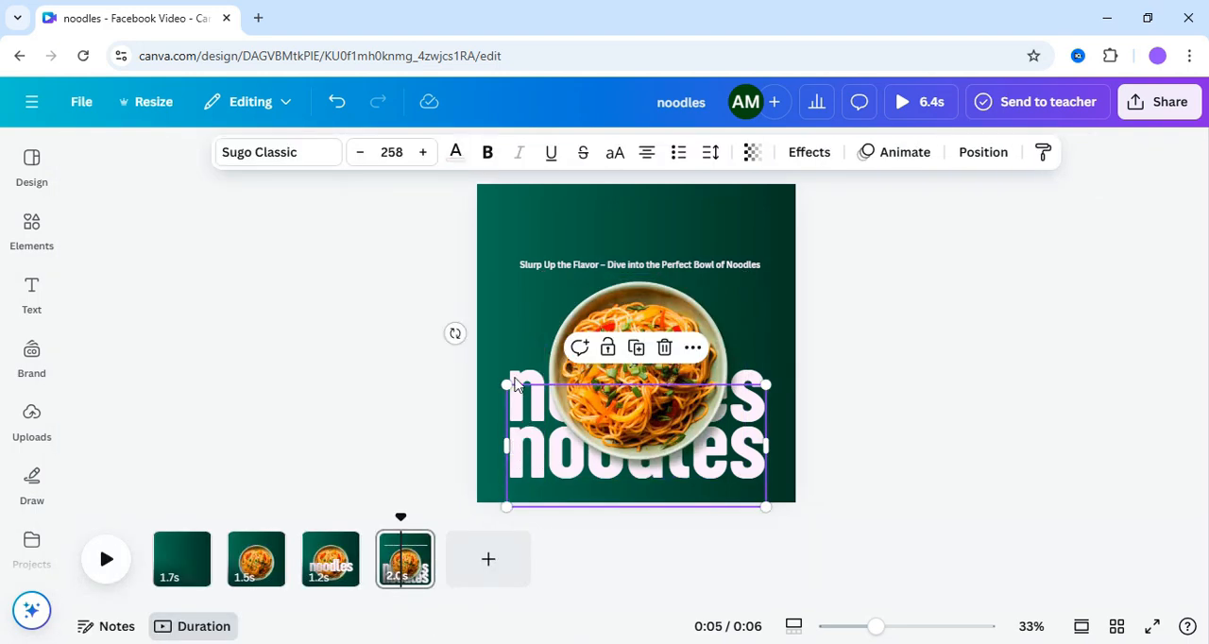
double_click(522, 378)
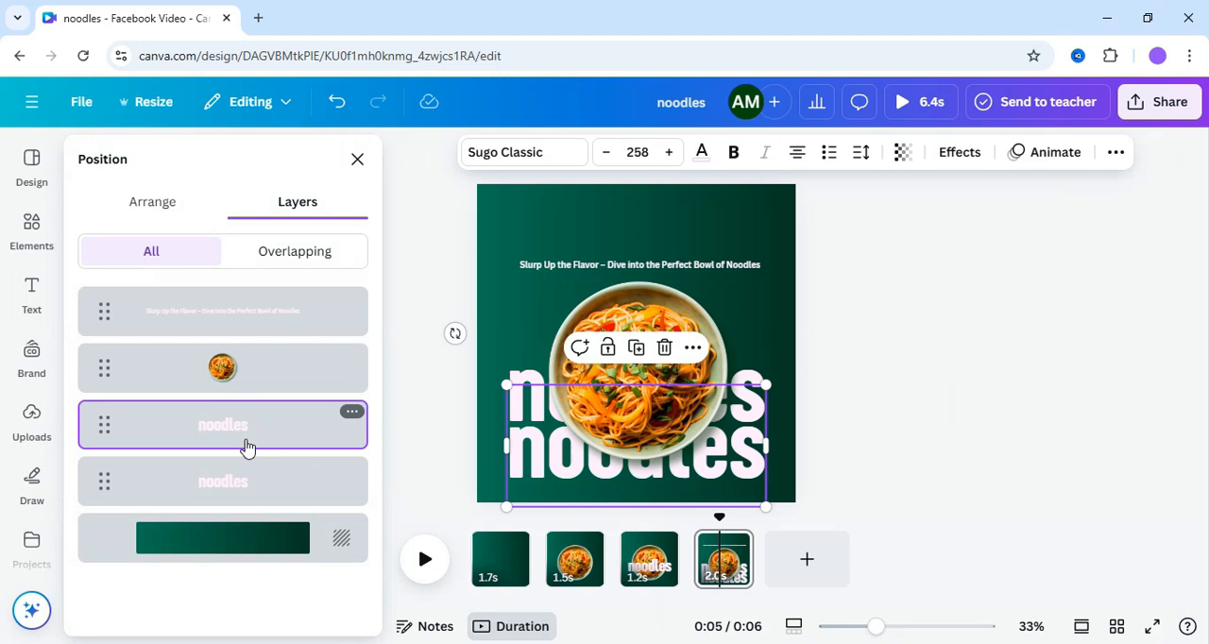
mouse_move(245, 449)
left_mouse_down()
mouse_move(243, 351)
mouse_move(244, 452)
left_mouse_up()
left_click(357, 160)
- Apply the Curve shape to the tagline above the bowl, adjust its curvature, and align it around the bowl's rim
left_click(656, 266)
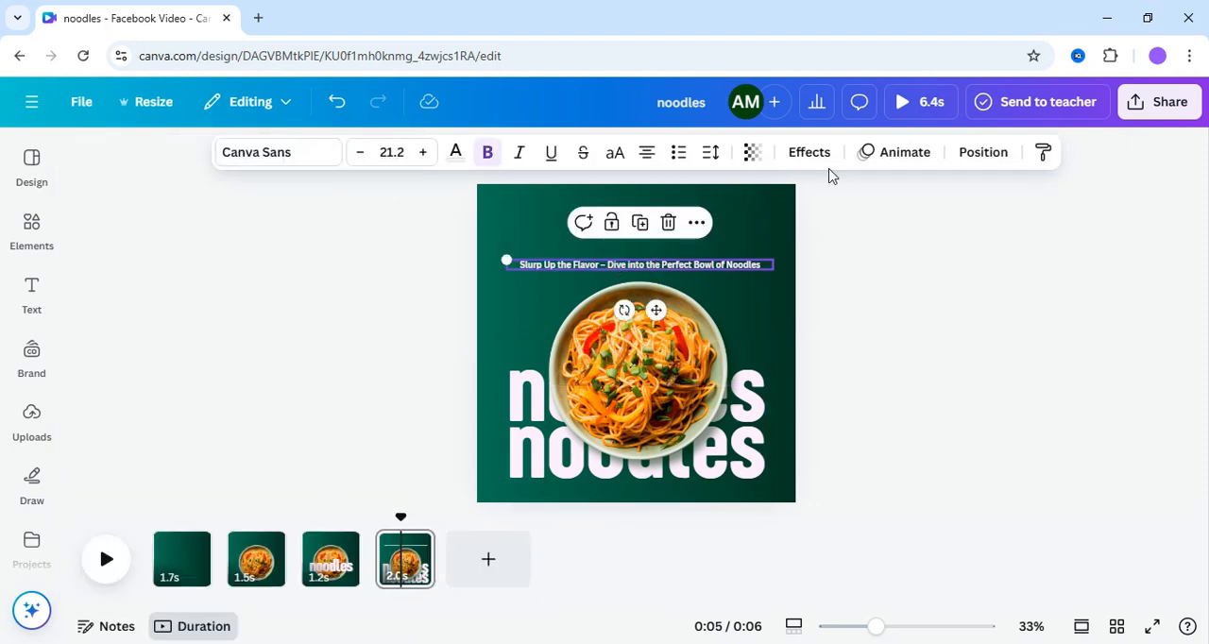
left_click(812, 156)
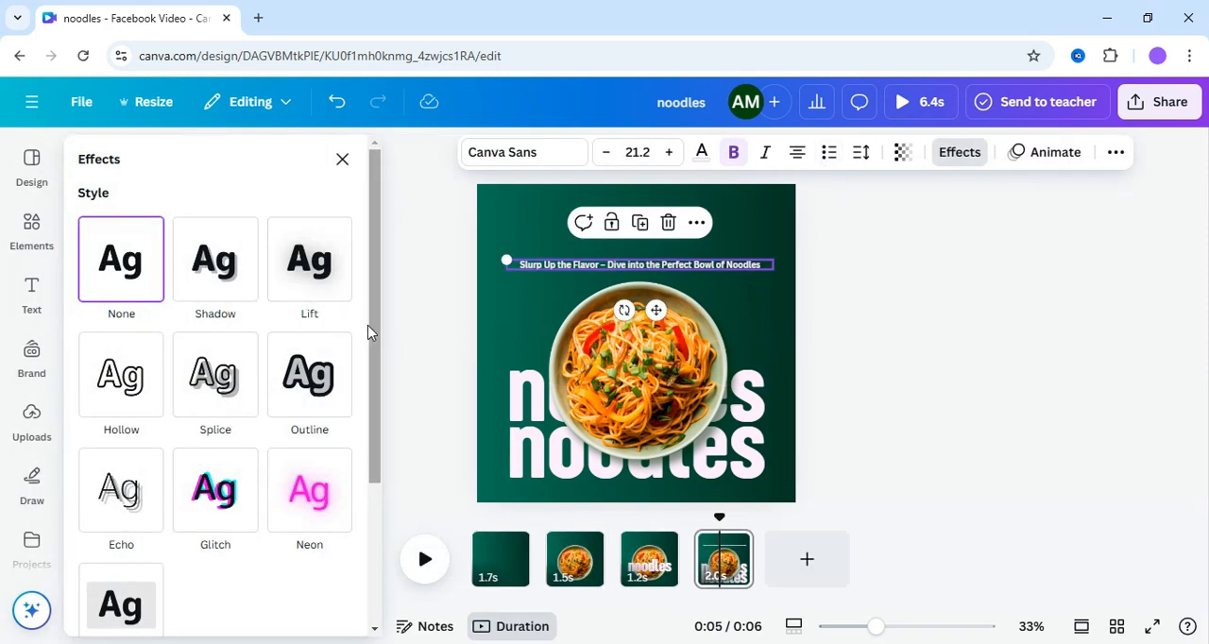
left_click_drag(369, 333, 368, 520)
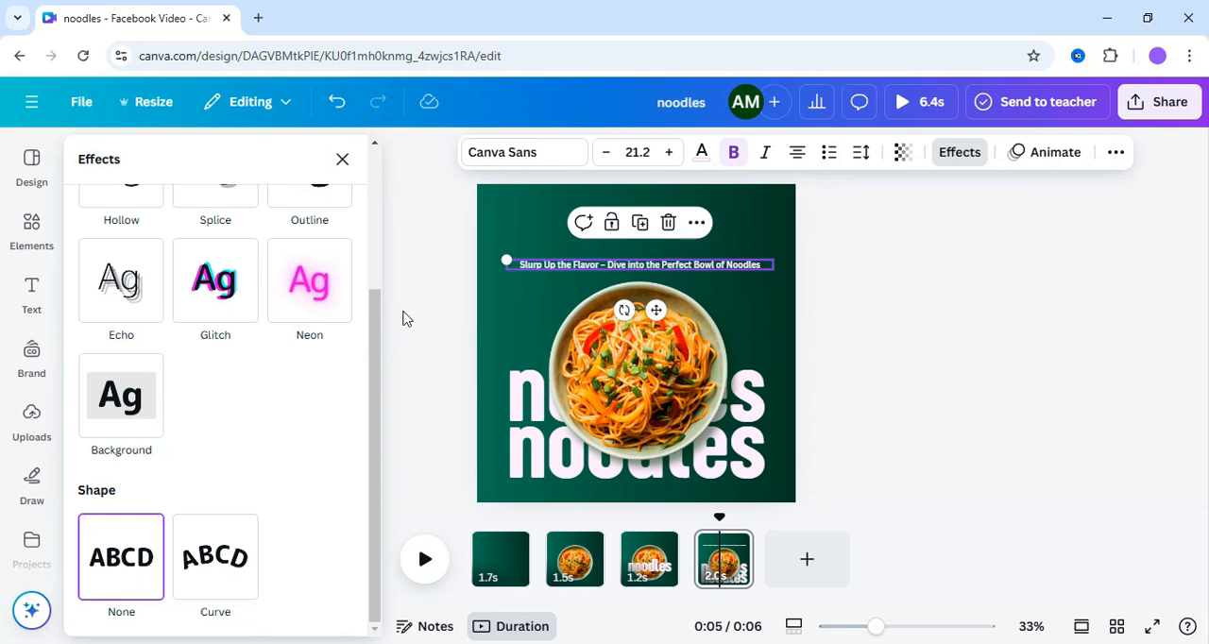
left_click(236, 564)
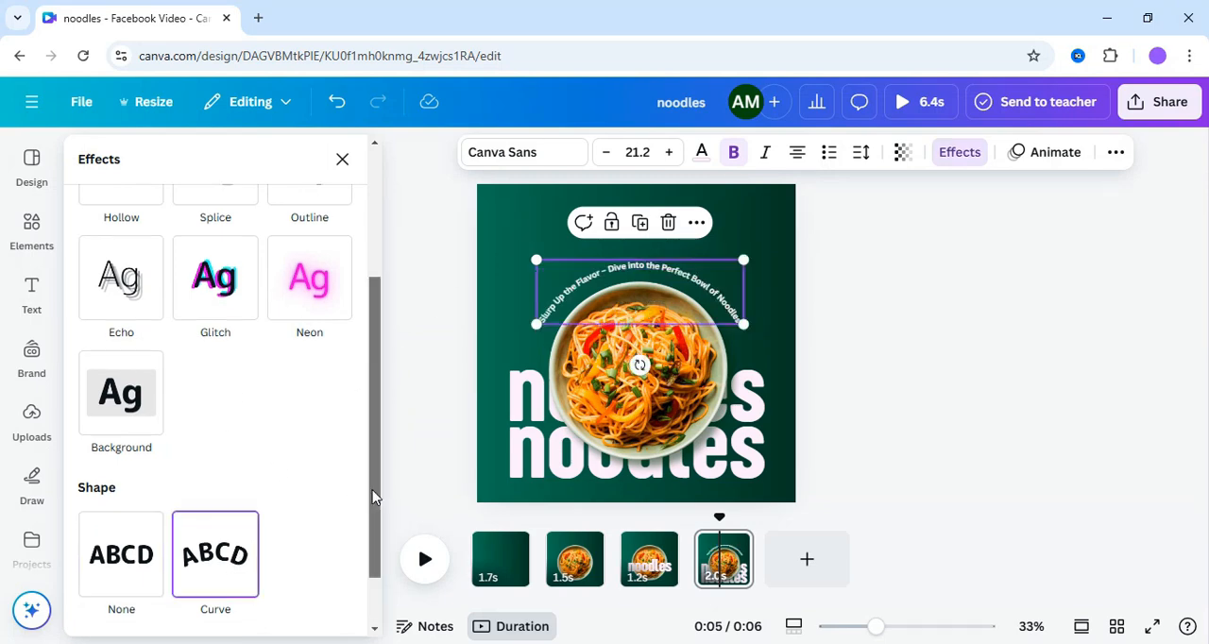
scroll(375, 494, "down", 2)
left_click_drag(169, 605, 179, 606)
left_click(856, 313)
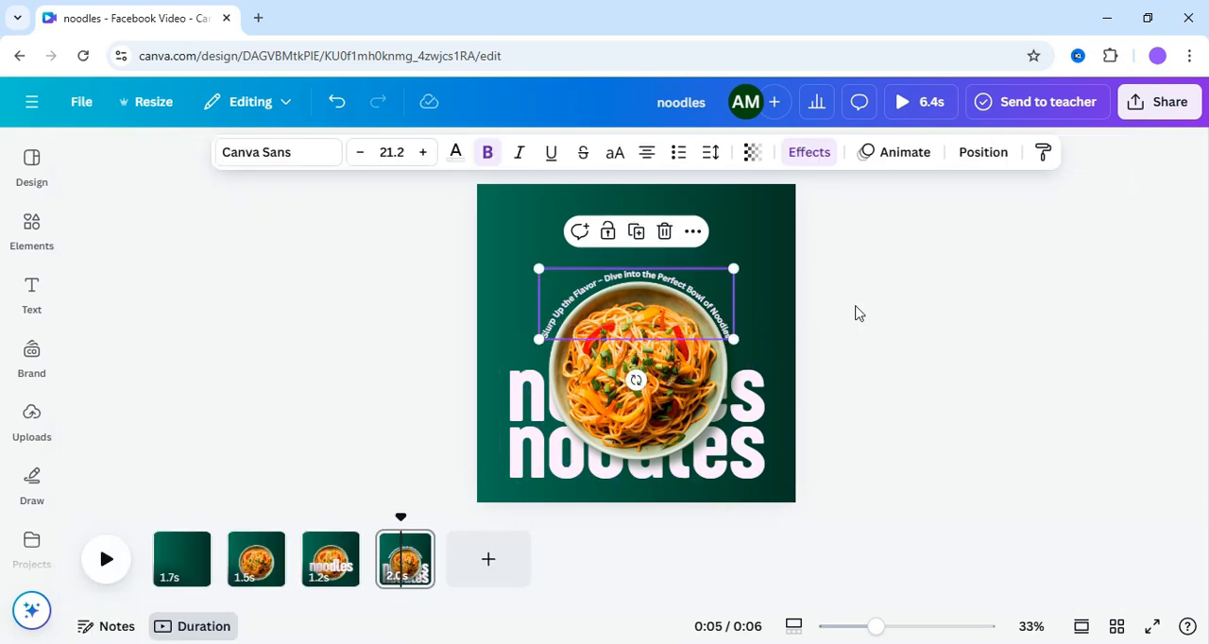
left_click(698, 284)
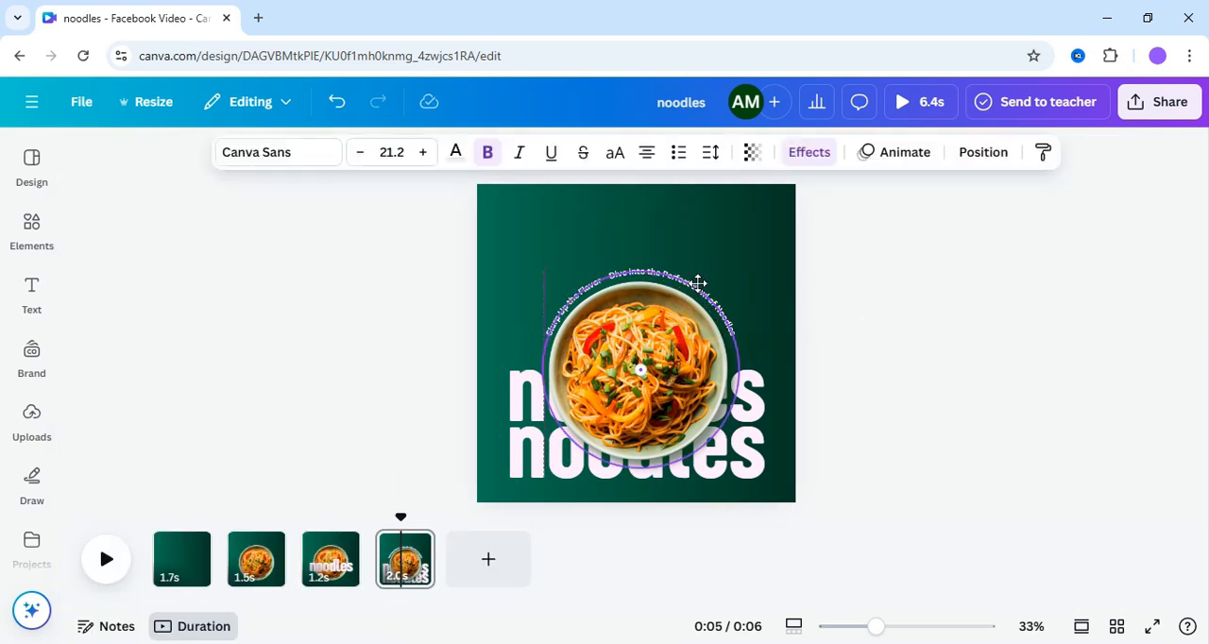
left_click(914, 342)
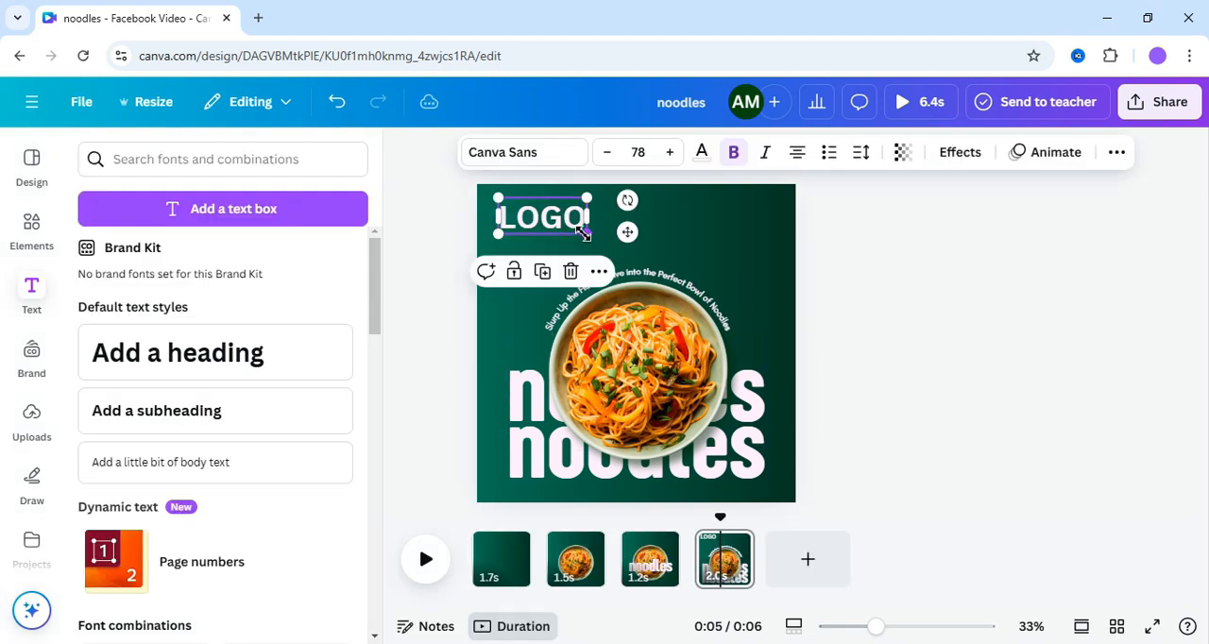
- Add a bold size 39 text box reading LOGO in the upper-left corner of the fourth page
left_click_drag(583, 233, 532, 221)
left_click(459, 251)
left_click(453, 242)
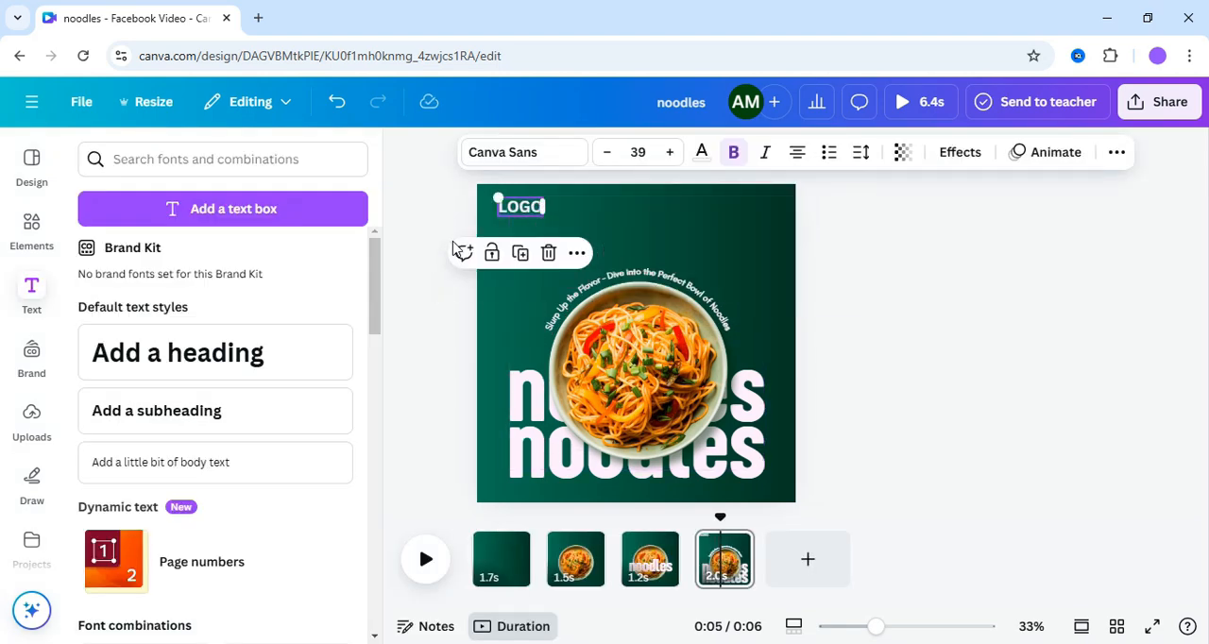
left_click(425, 233)
left_click(522, 216)
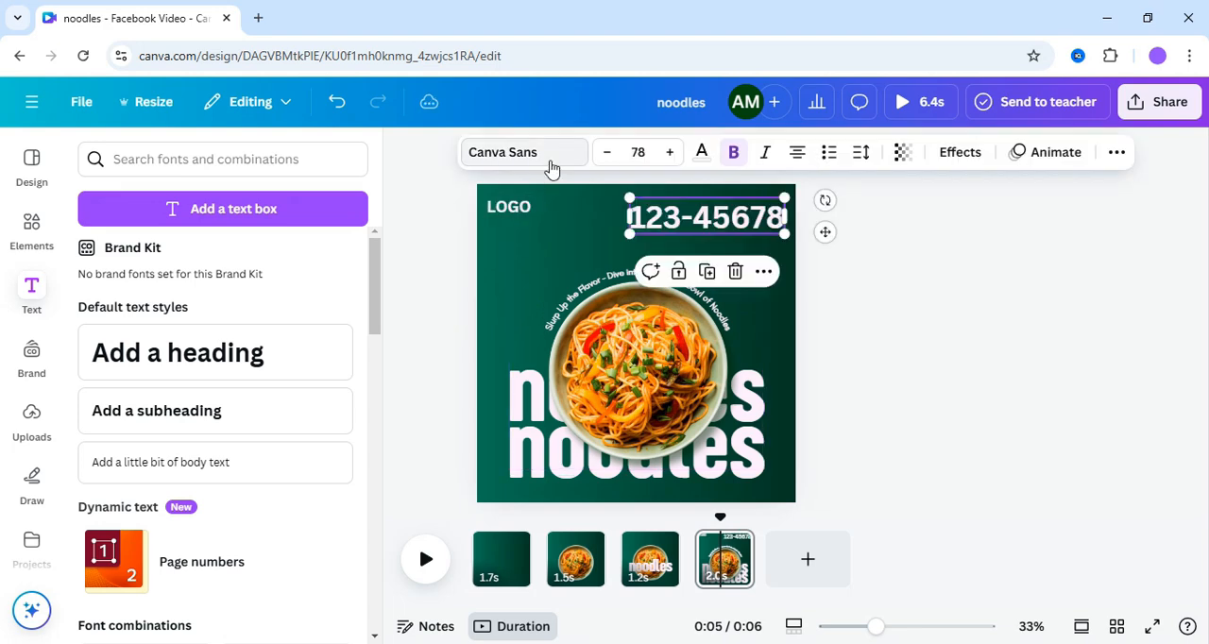
- Add the phone number text in the page's upper-right corner and set its font to Glacial Indifference Regular
left_click(553, 167)
left_click(238, 335)
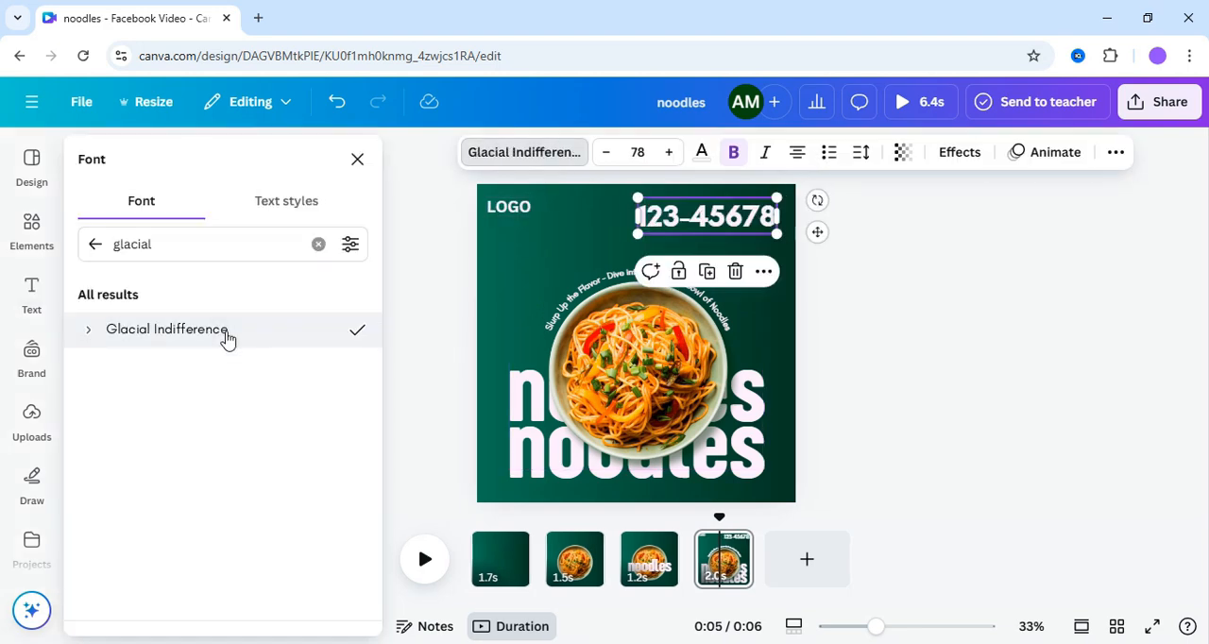
left_click(96, 336)
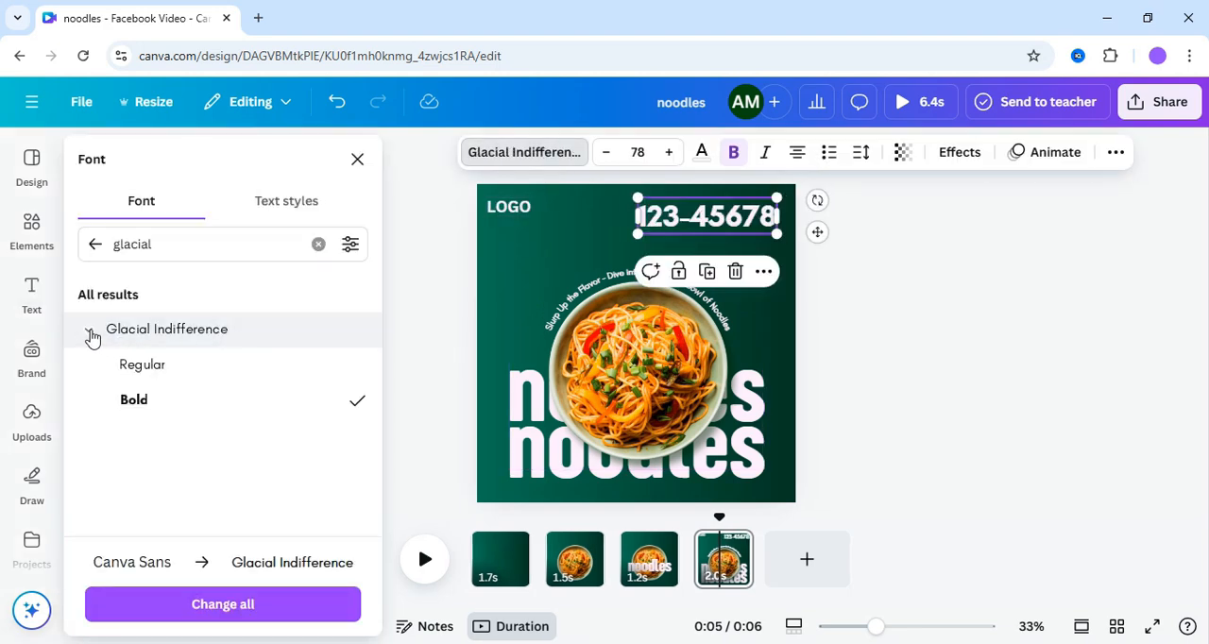
left_click(133, 364)
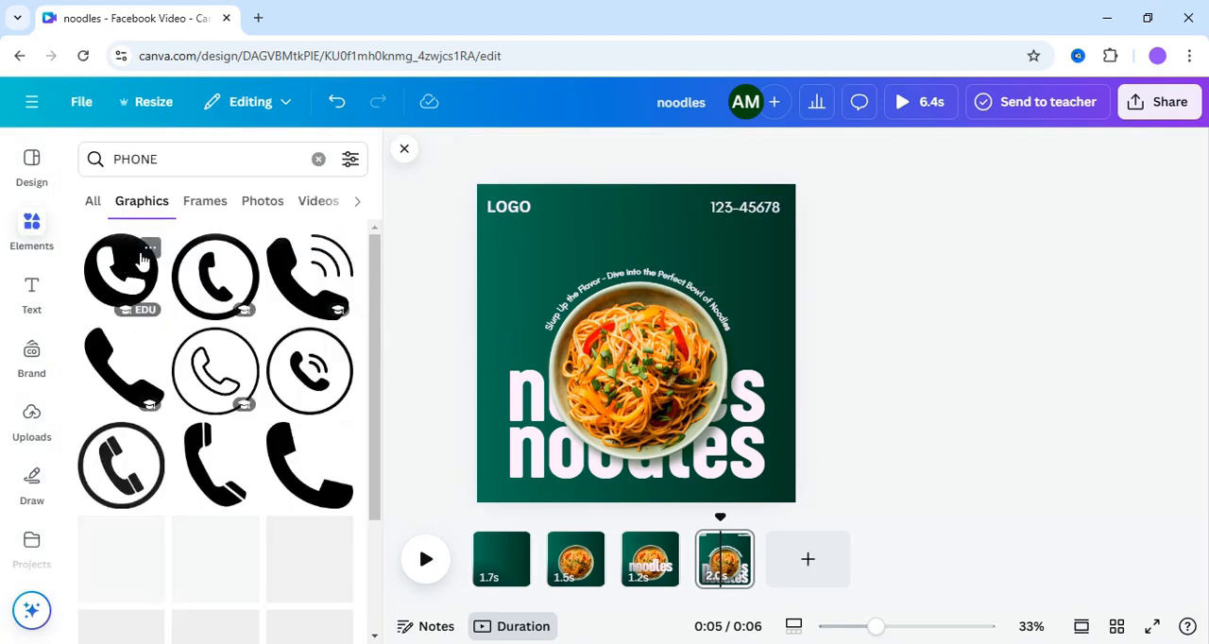
- Insert a round phone graphic from the PHONE results, shrink it beside the phone number, and color it white
left_click(121, 271)
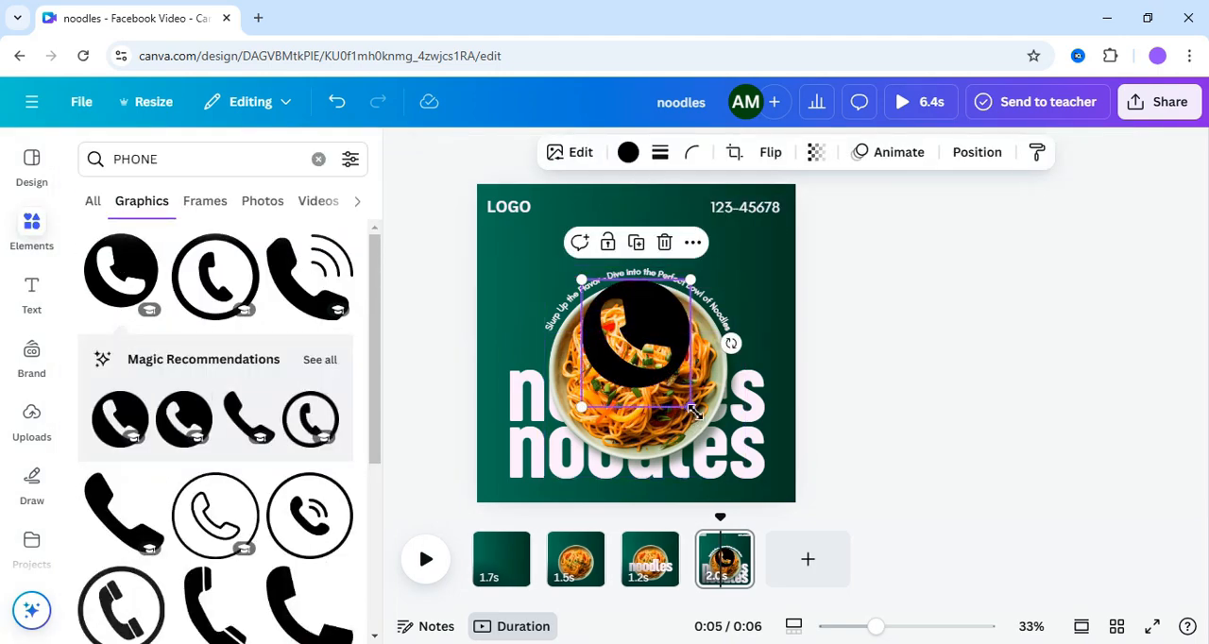
left_click_drag(691, 410, 700, 267)
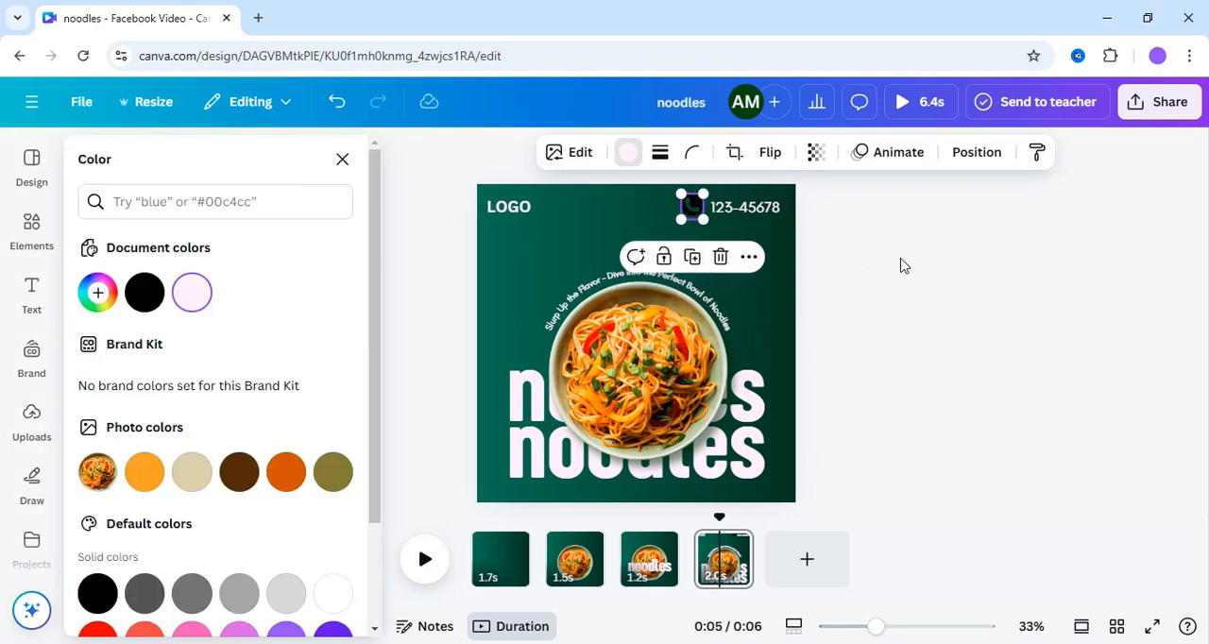
left_click(900, 265)
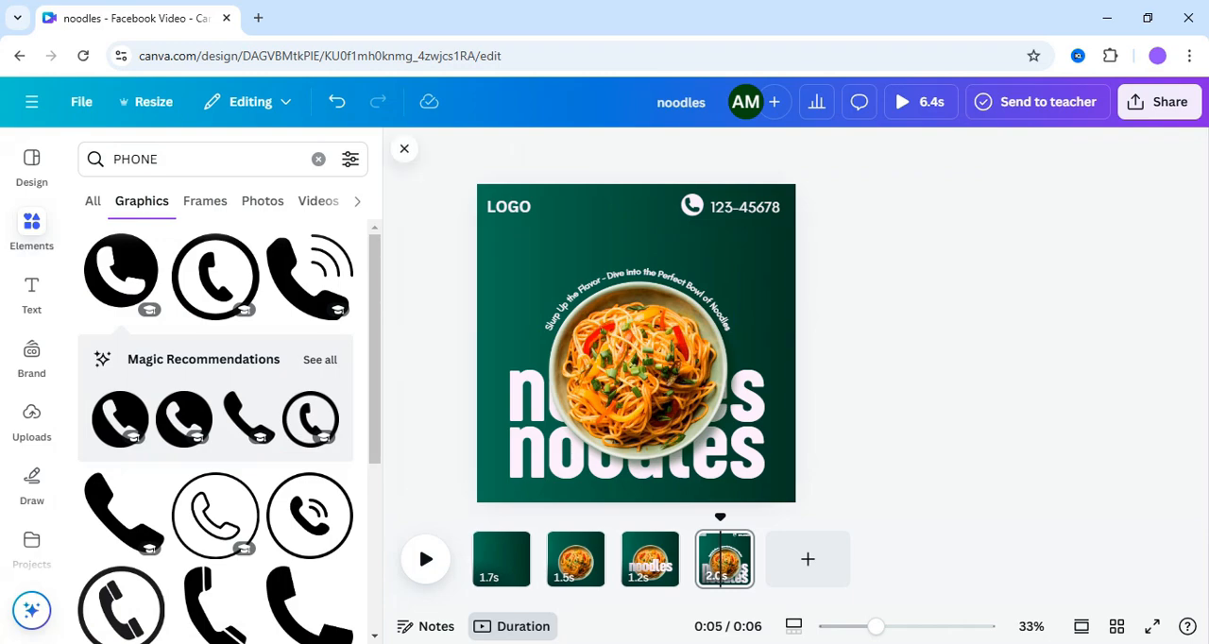
- Search the elements for Price icon and look through the graphics results for a suitable price badge
left_click(404, 149)
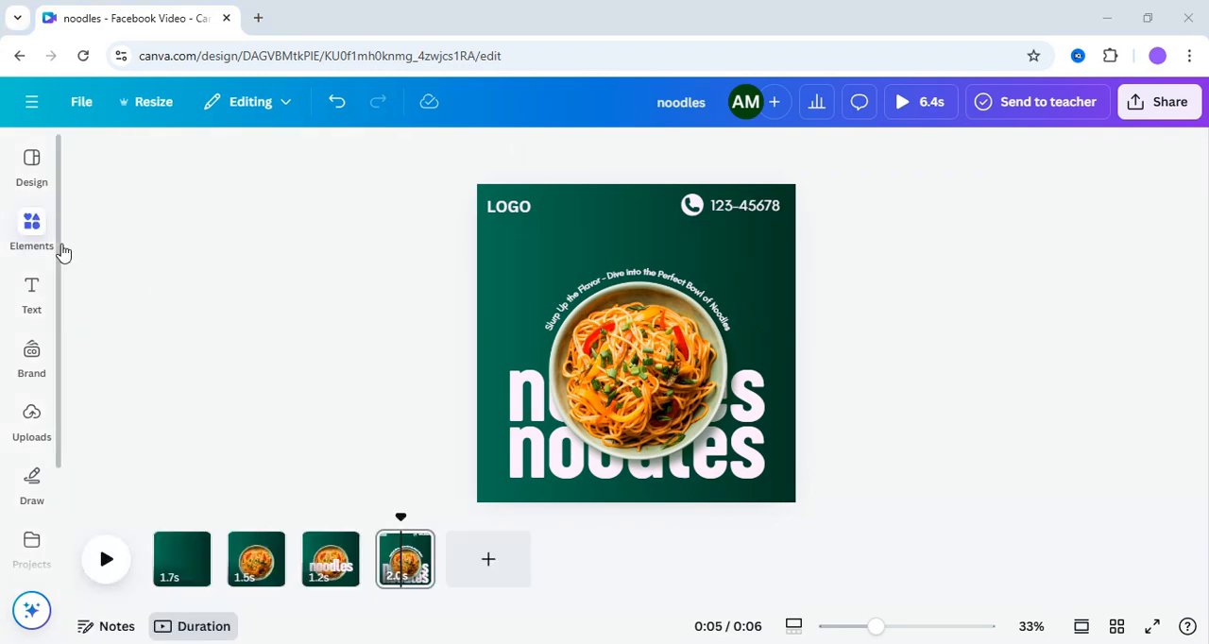
left_click(52, 245)
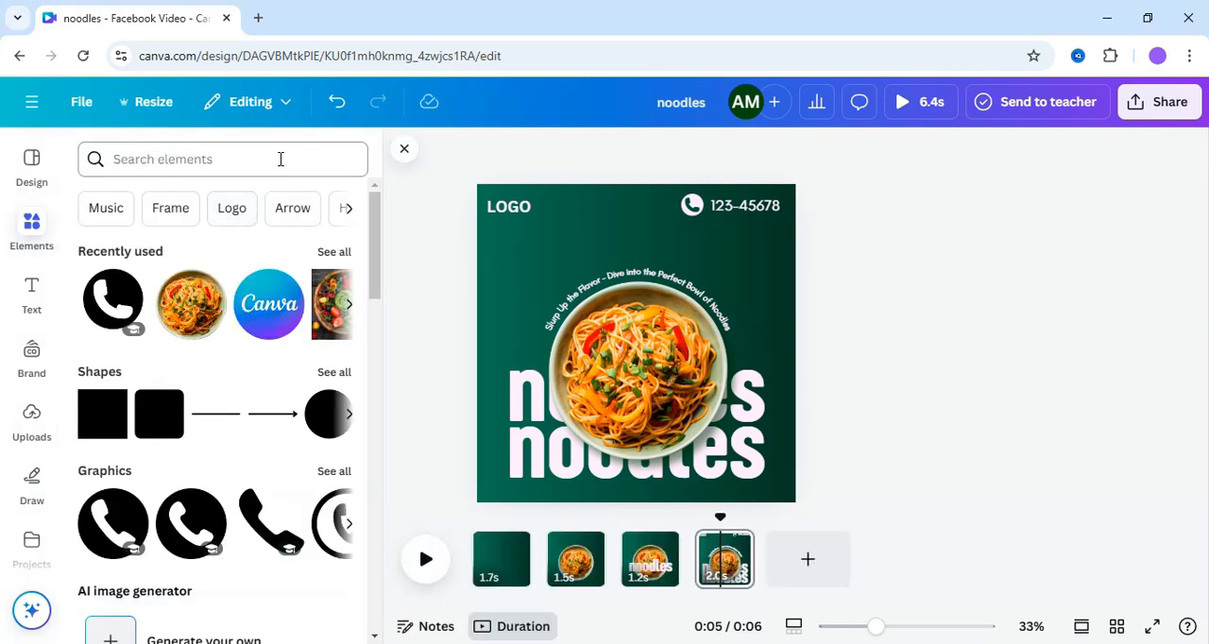
left_click(279, 159)
left_click(133, 280)
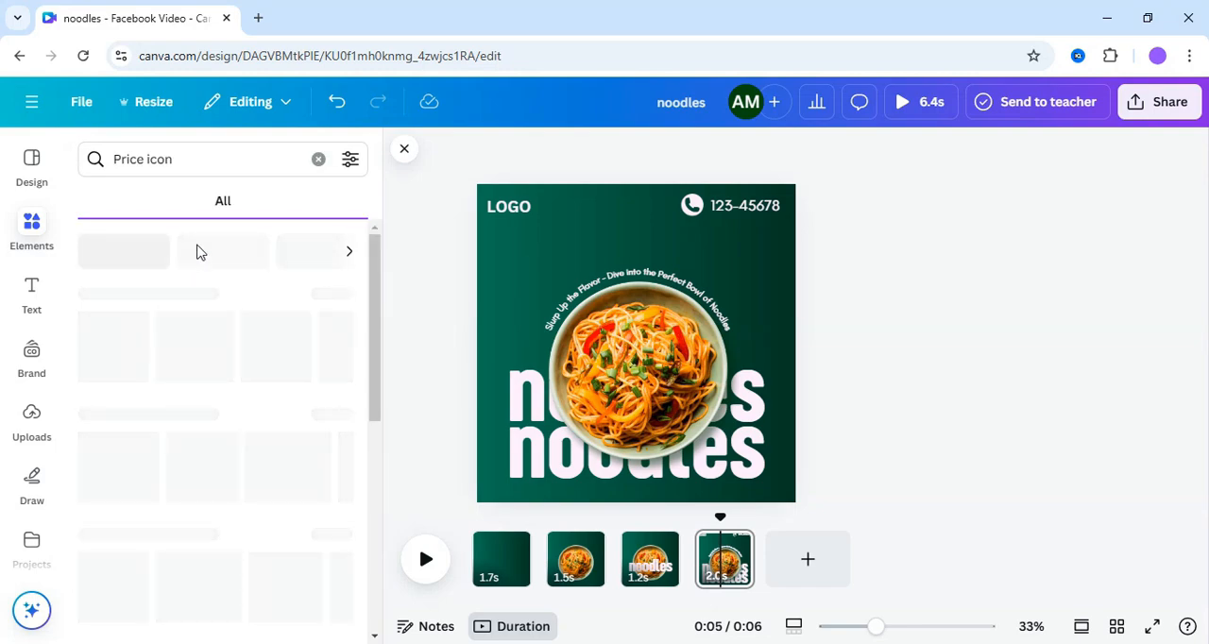
left_click(144, 208)
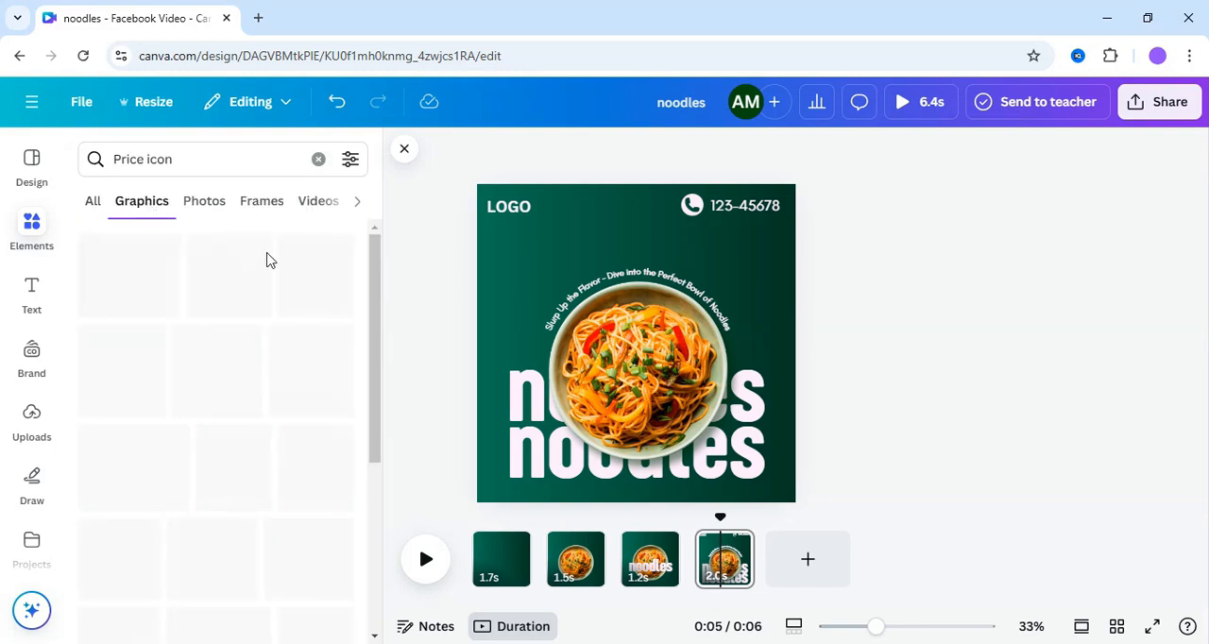
scroll(375, 342, "down", 1)
left_click_drag(374, 342, 371, 481)
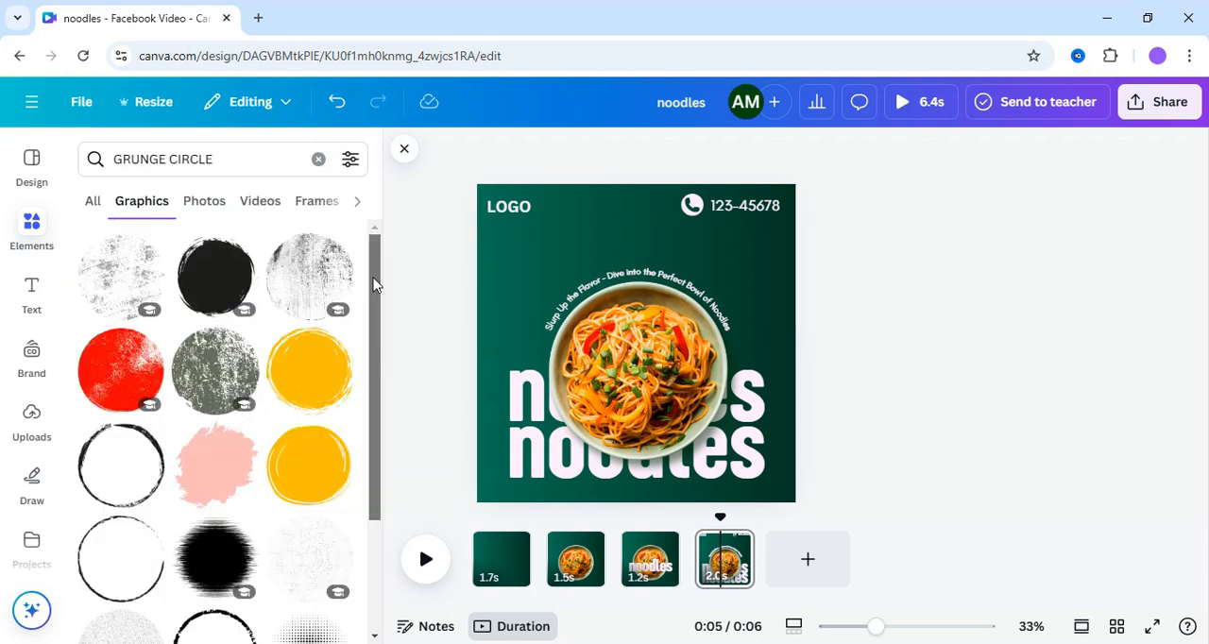
- Insert the solid yellow circle from the GRUNGE CIRCLE graphics over the bowl's lower-right side and color it red
left_click_drag(374, 284, 373, 337)
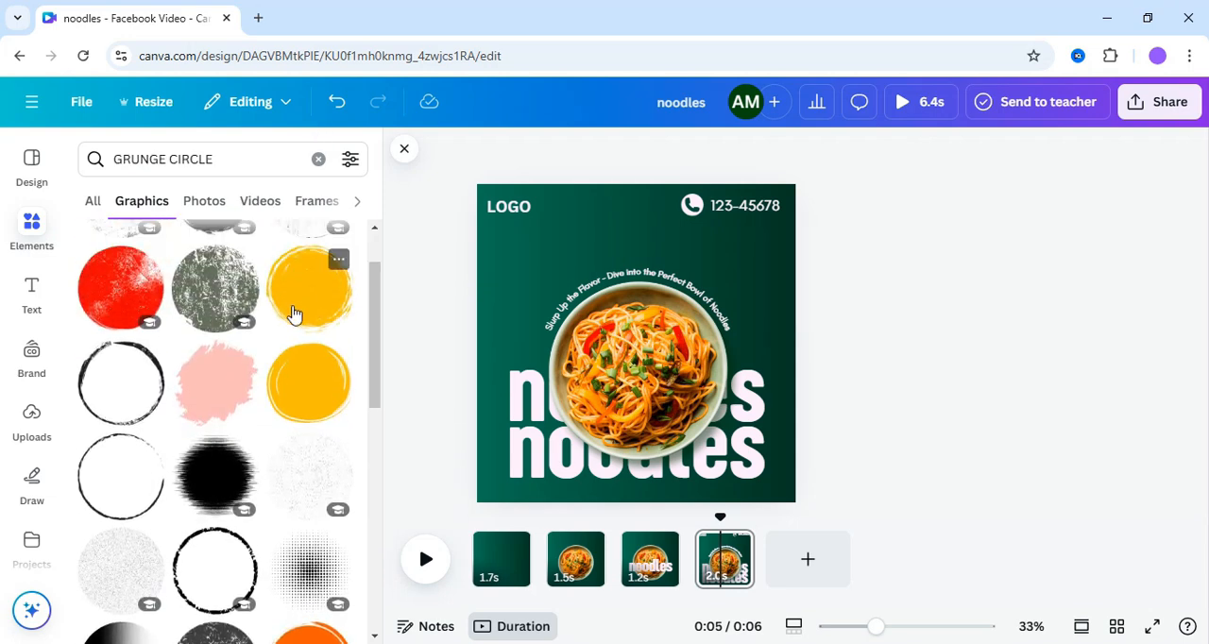
left_click(321, 388)
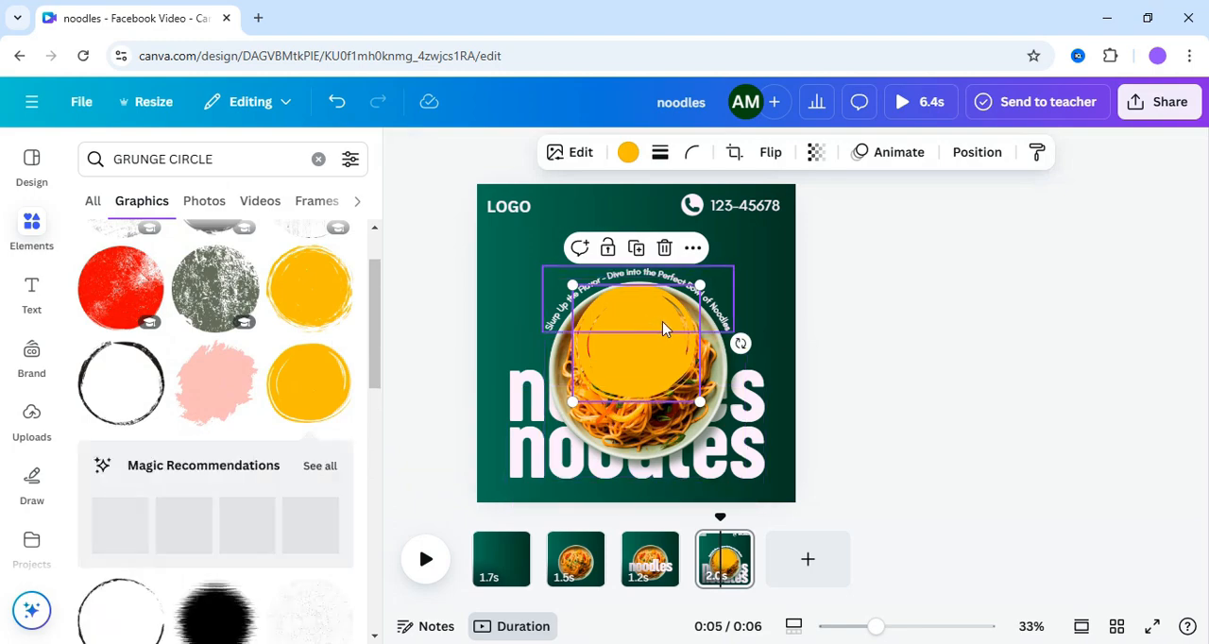
left_click_drag(653, 340, 723, 399)
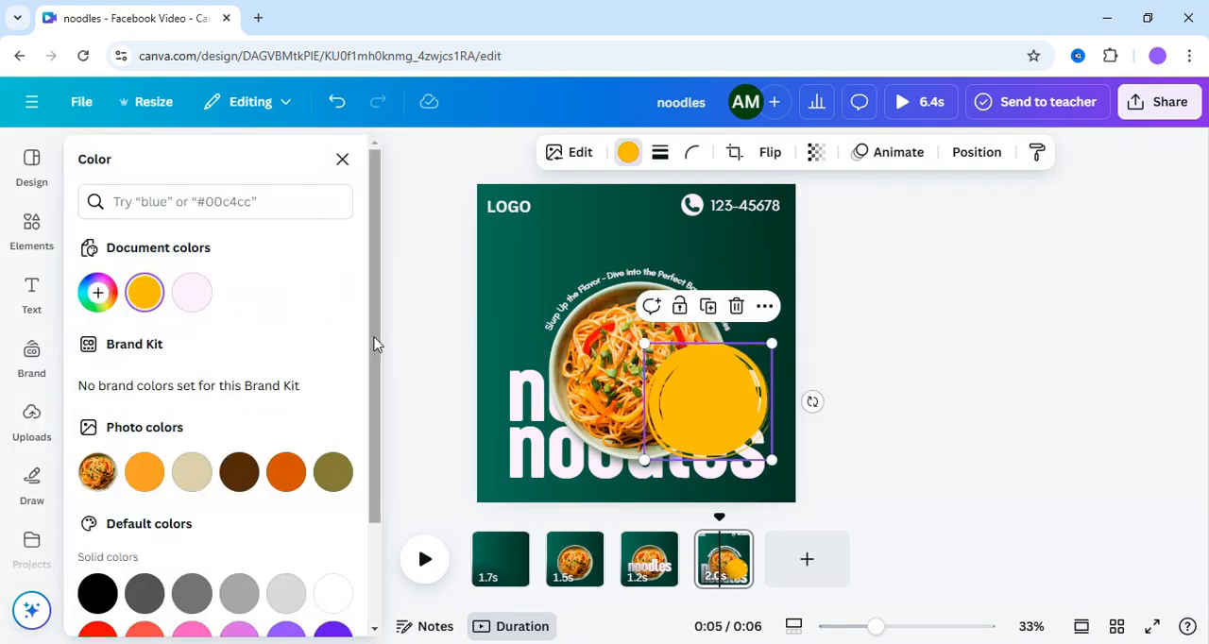
left_click_drag(376, 343, 378, 519)
left_click(98, 514)
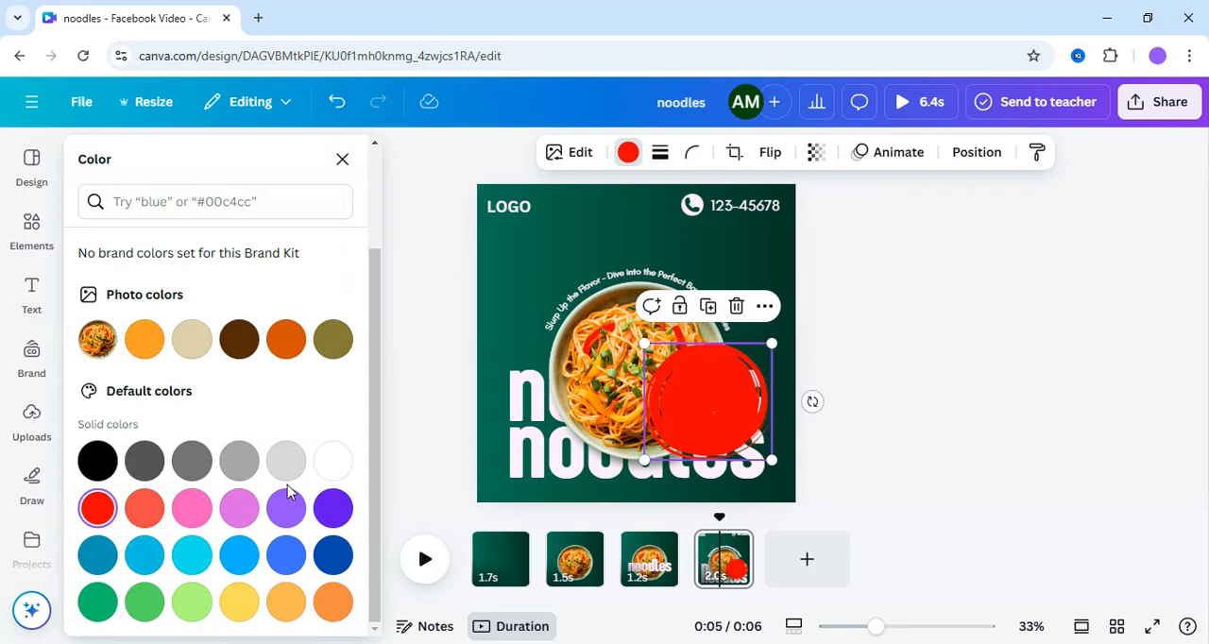
left_click(445, 324)
left_click(1070, 438)
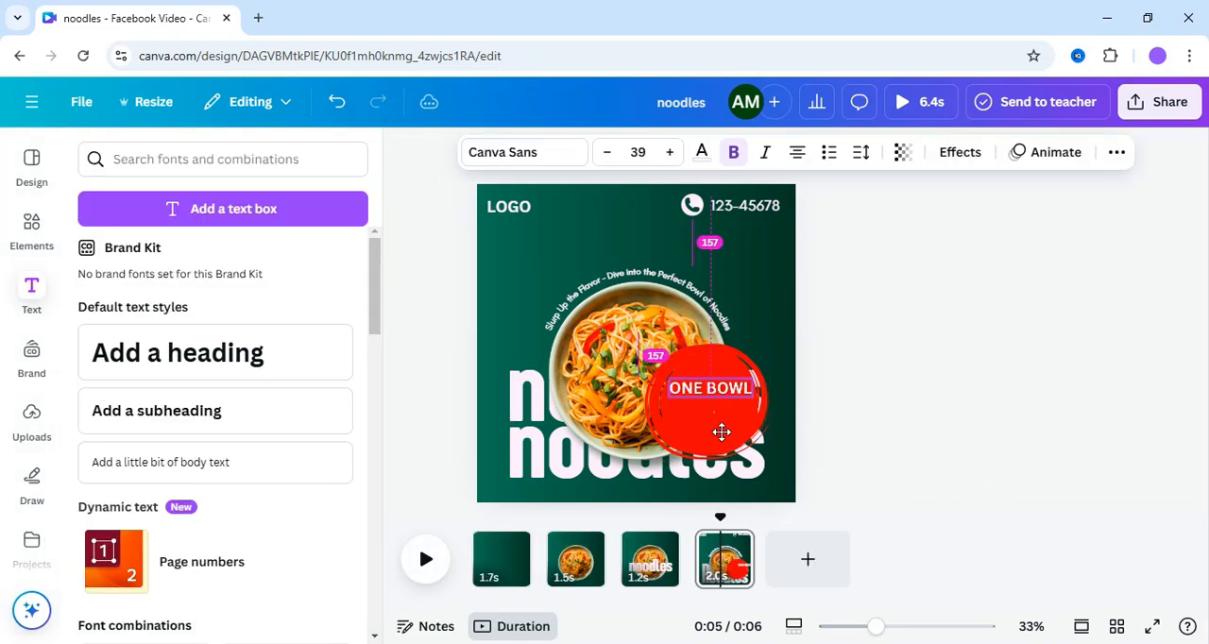
- Add a ONE BOWL text on the red circle and set its font to Sugo Classic
left_click_drag(722, 432, 721, 434)
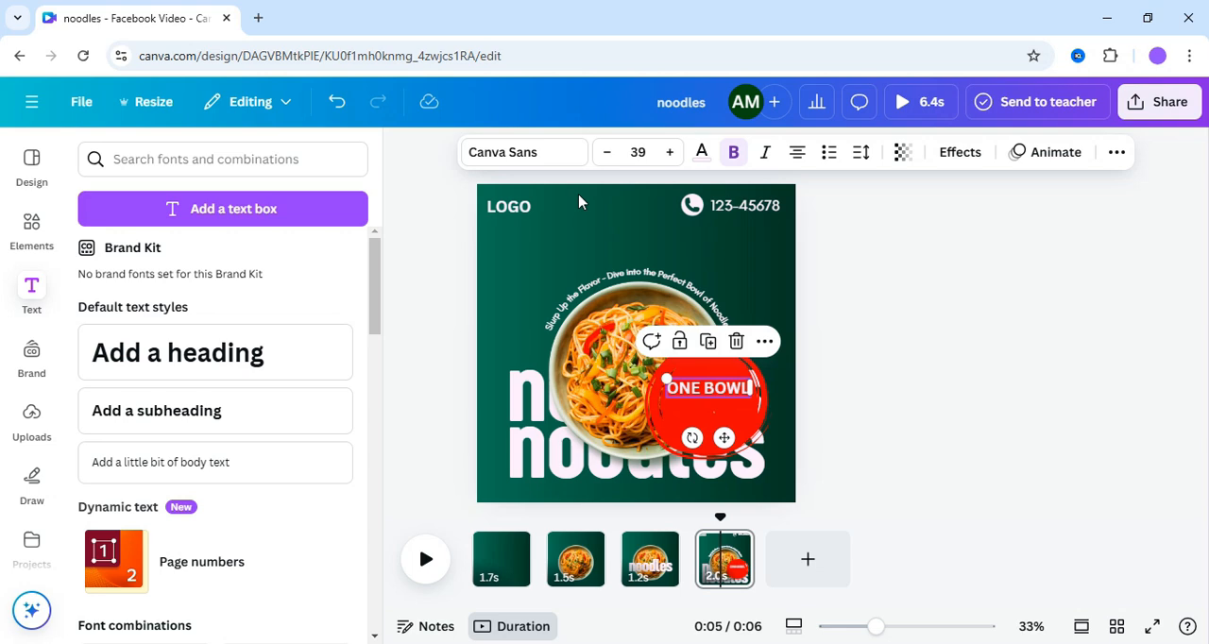
left_click(527, 158)
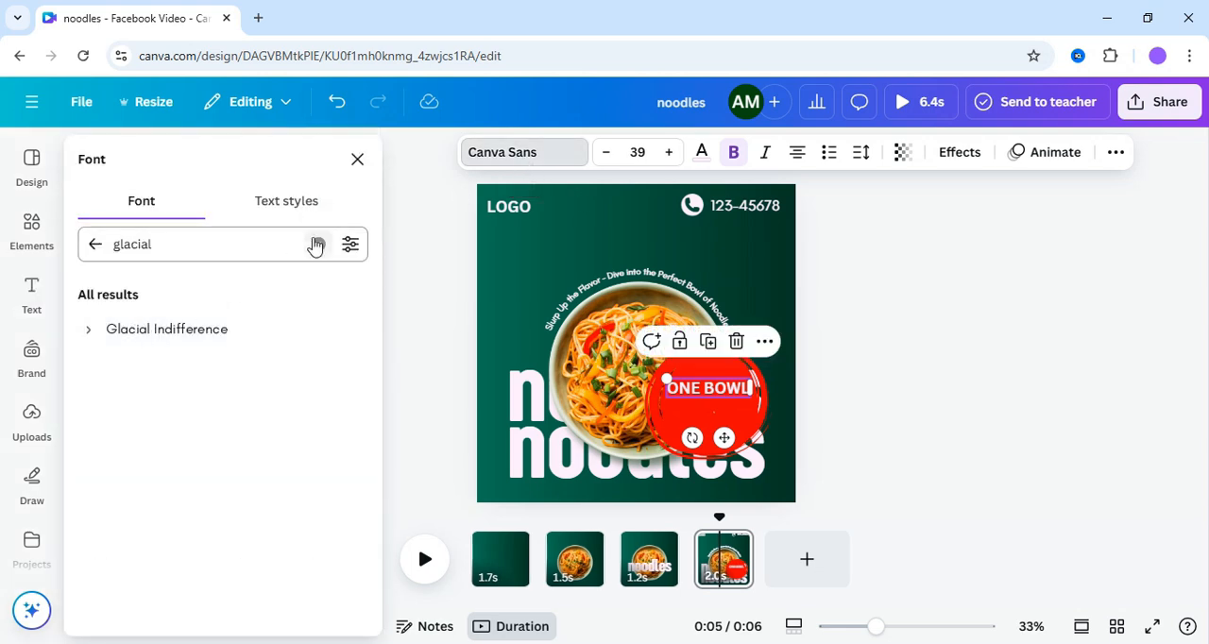
left_click(318, 244)
left_click(120, 400)
left_click(135, 331)
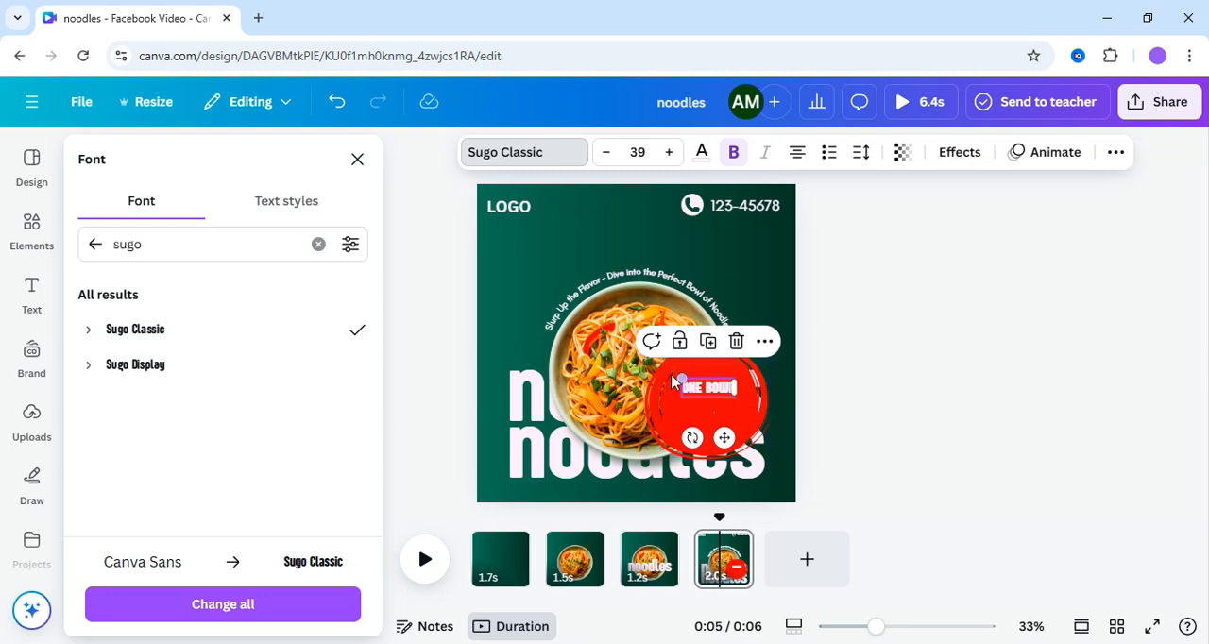
- Place the price text Rs-50 in Glacial Indifference below the one bowl text on the red circle
double_click(707, 424)
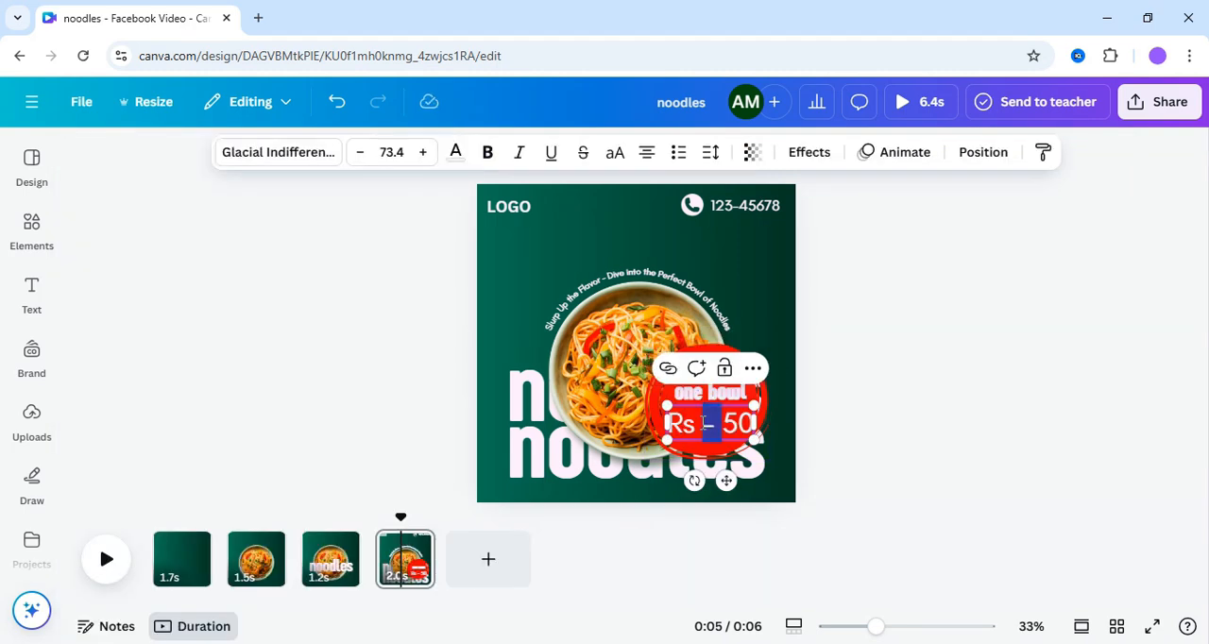
left_click(873, 439)
left_click(701, 430)
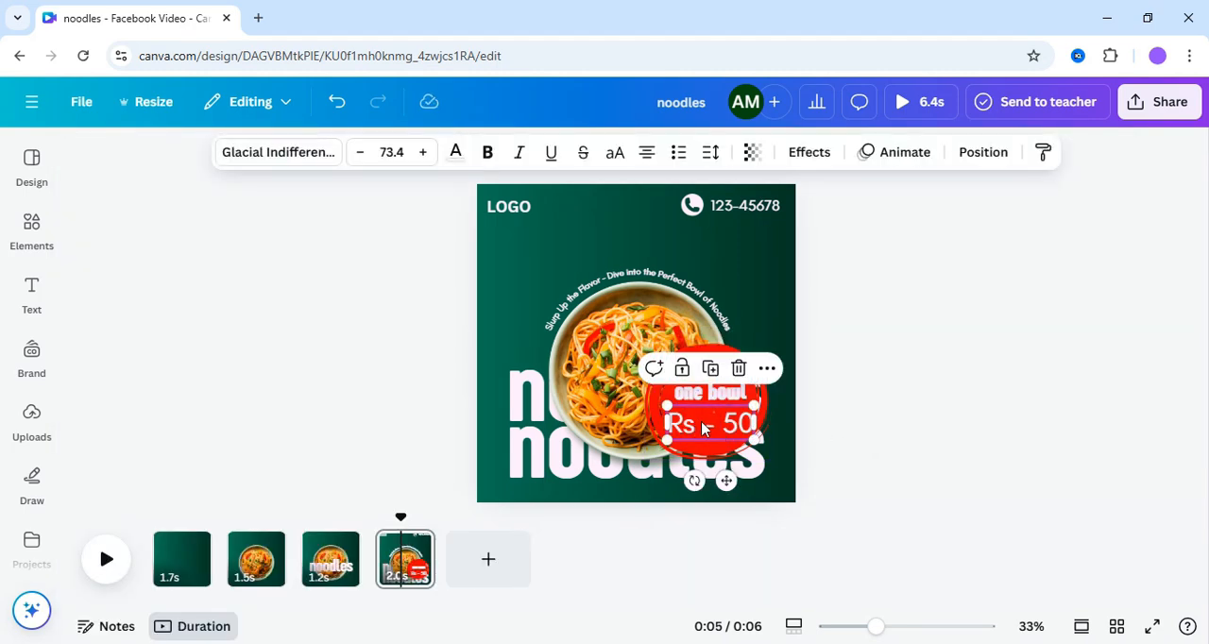
left_click(700, 430)
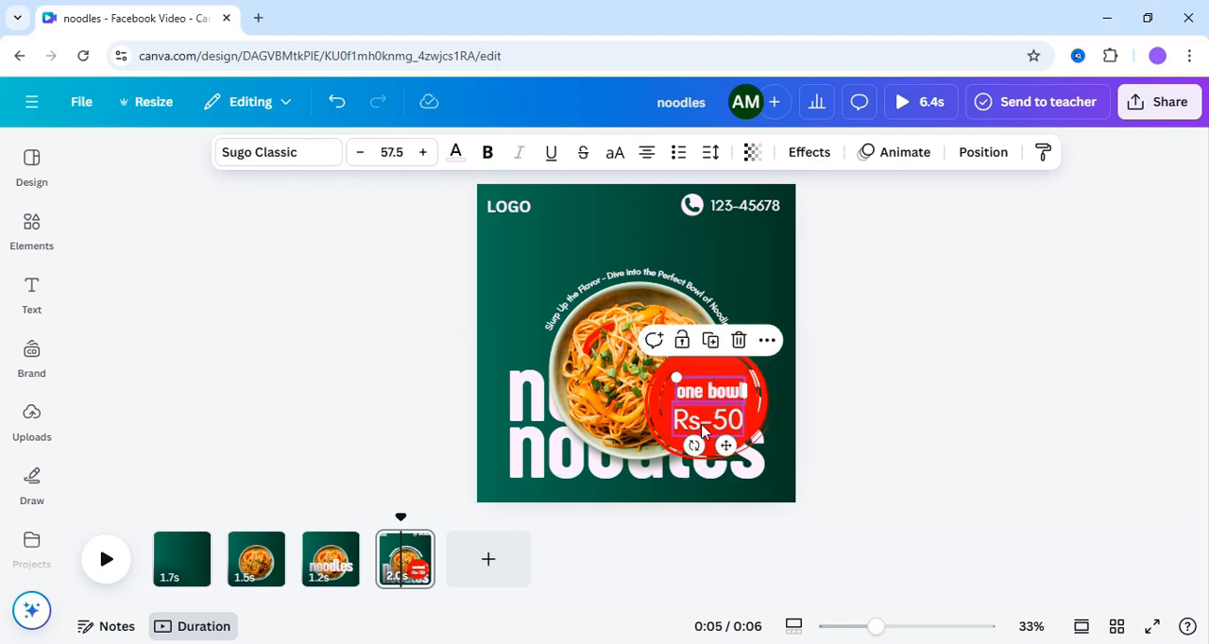
- Group the one bowl and Rs-50 texts with the red circle
left_click(702, 424, "shift")
left_click(699, 380, "shift")
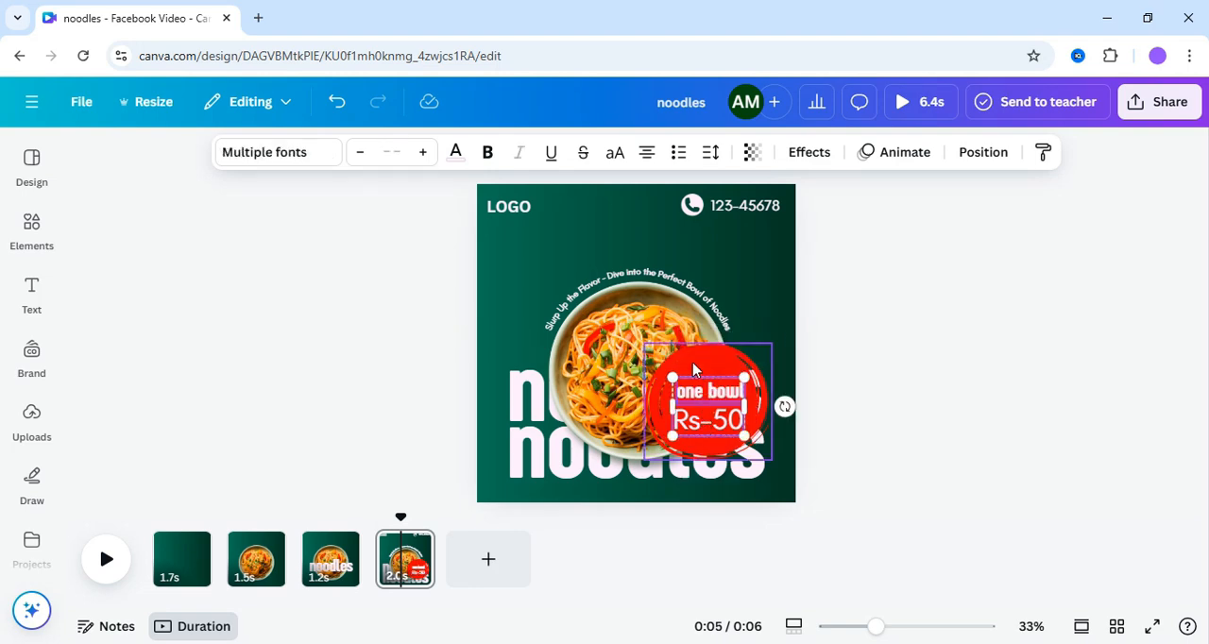
left_click(652, 306)
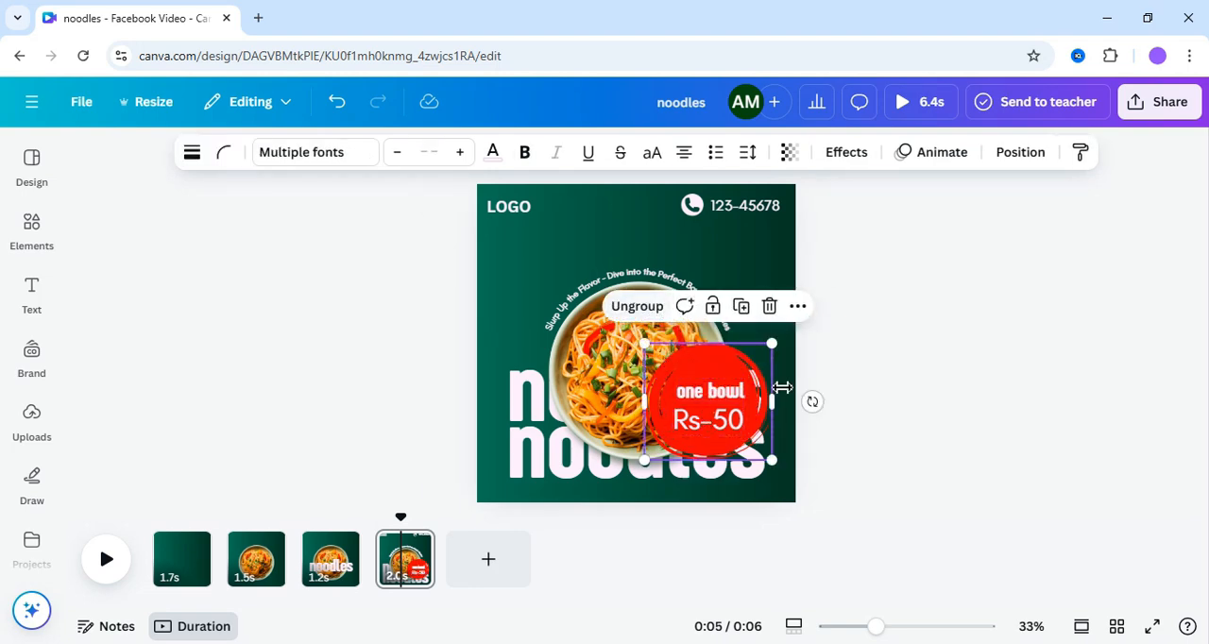
- Shrink the grouped price badge and place it on the bowl's lower-right rim
left_click_drag(775, 346, 704, 406)
left_click_drag(677, 449, 724, 422)
left_click_drag(755, 382, 726, 413)
left_click(948, 361)
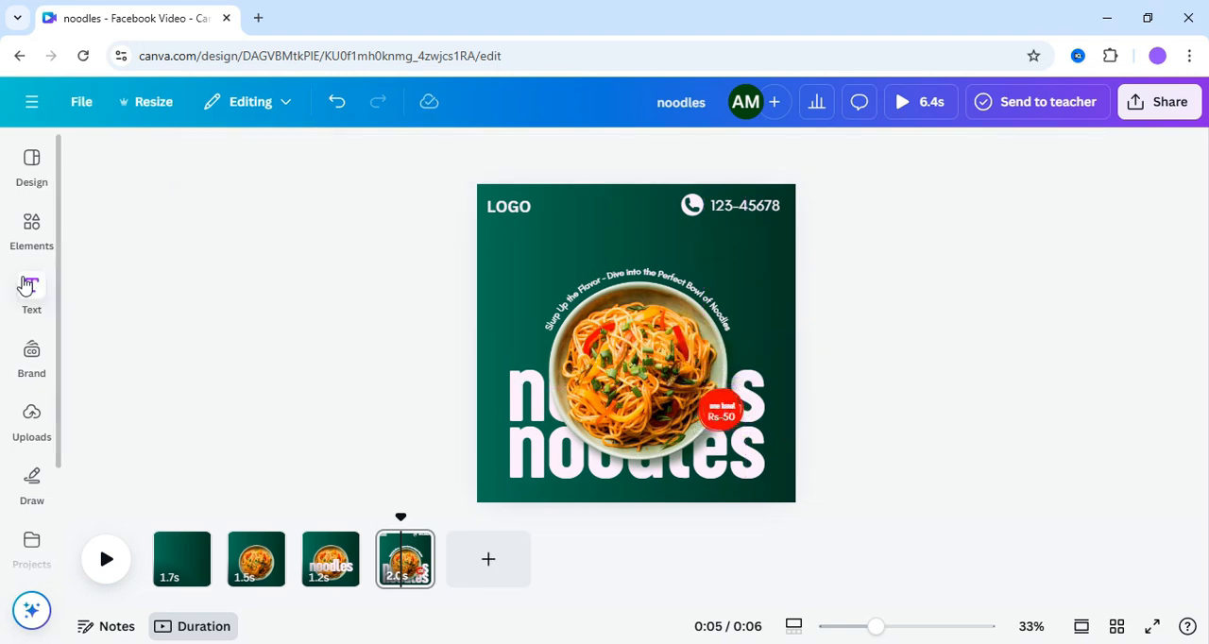
- Search the photos for leaf, insert the single green leaf with a shadow, and move it toward the page's upper-right side
left_click(32, 226)
left_click(229, 161)
type("leaf")
key("Return")
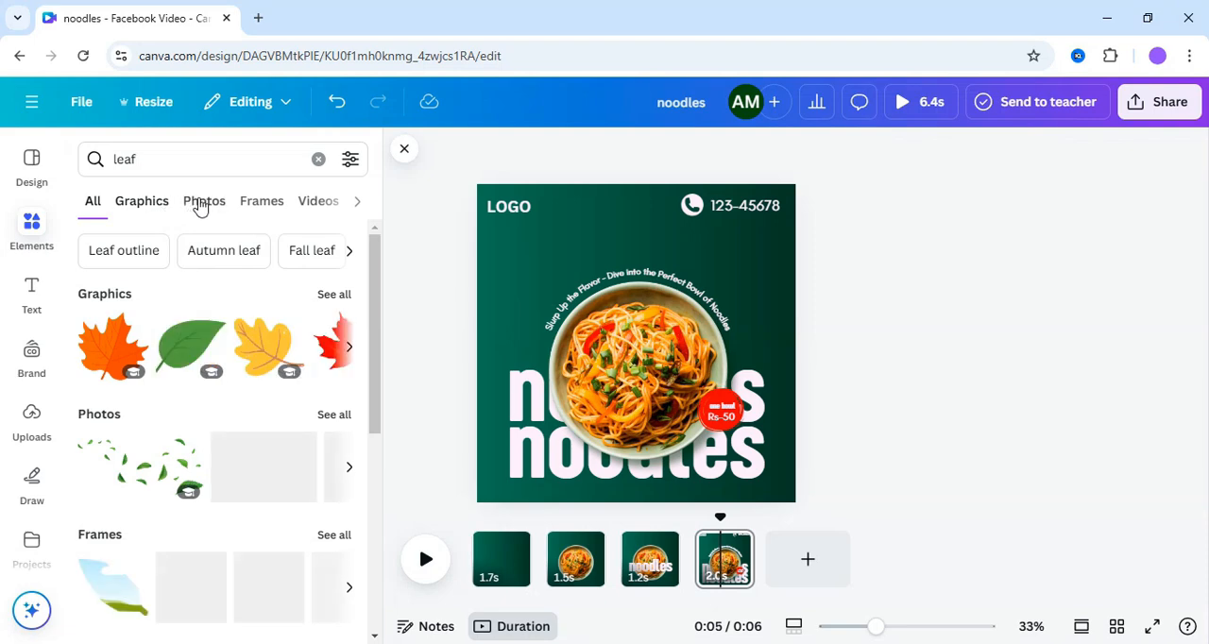
left_click(202, 204)
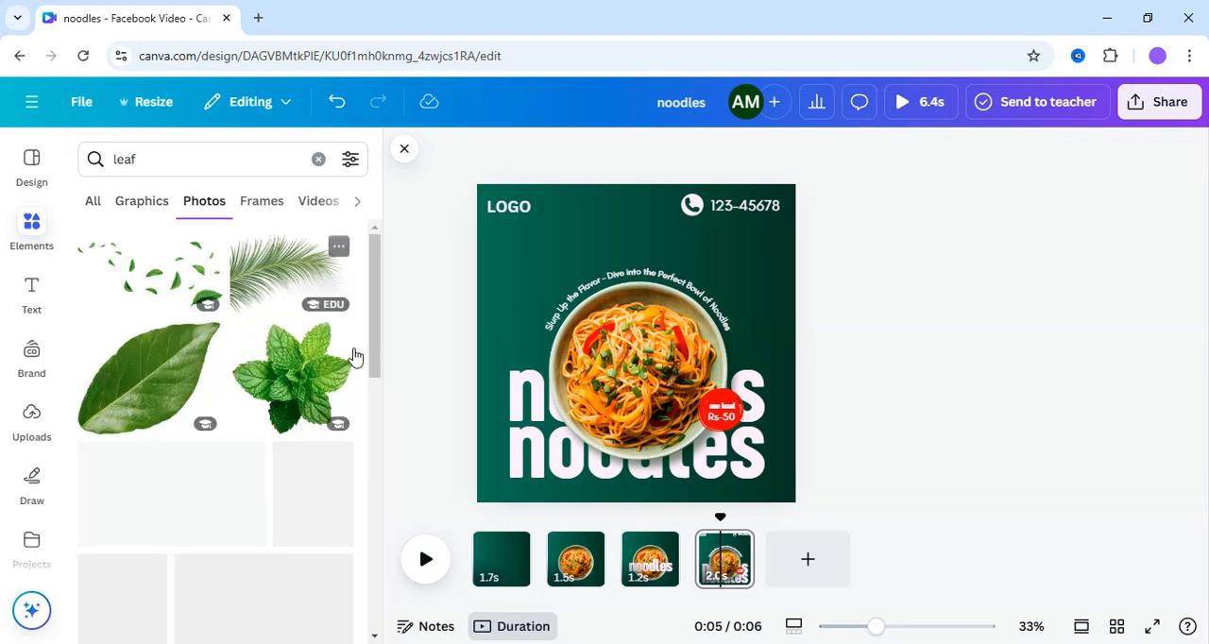
left_click_drag(378, 336, 369, 448)
scroll(374, 418, "up", 1)
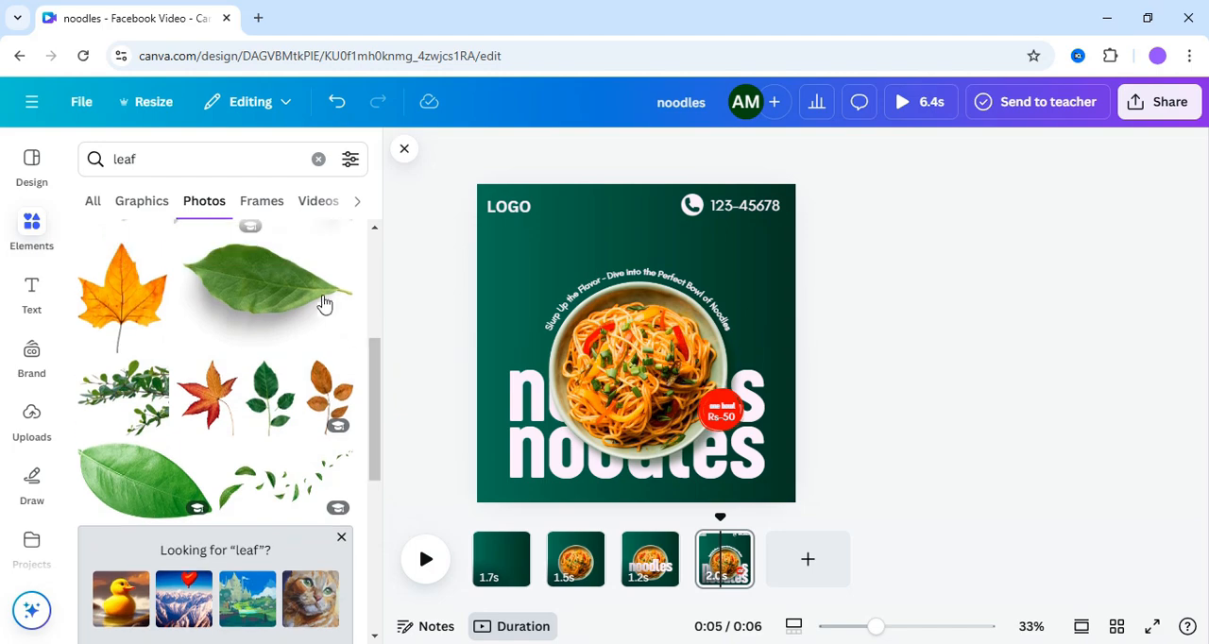
left_click(311, 288)
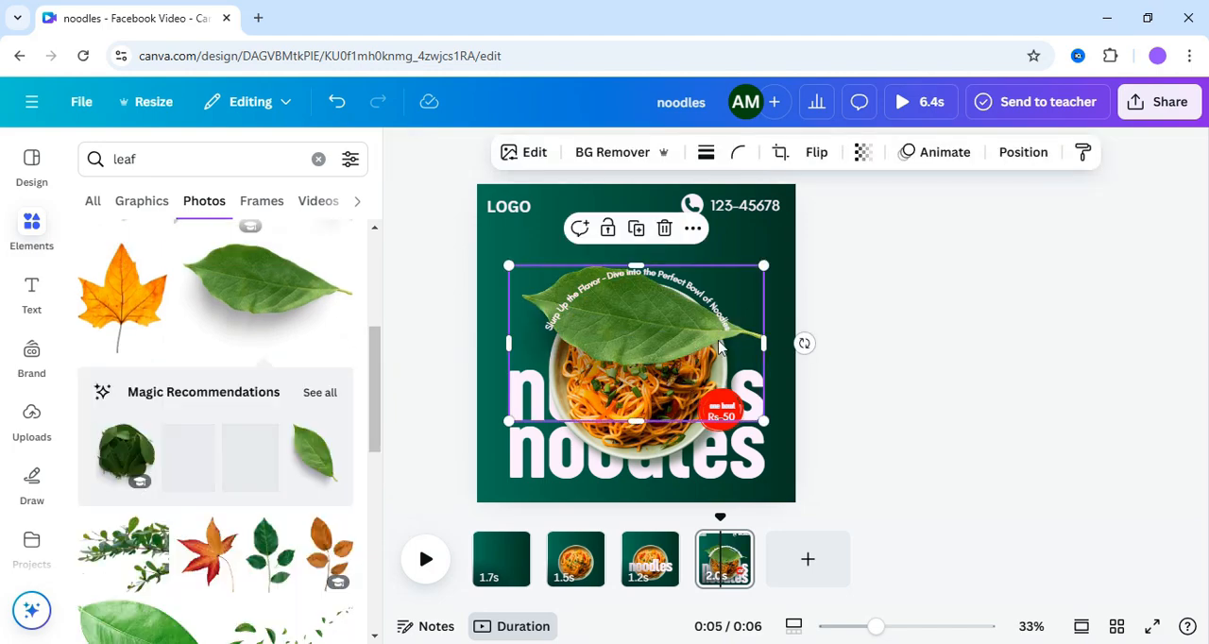
left_click_drag(699, 347, 796, 321)
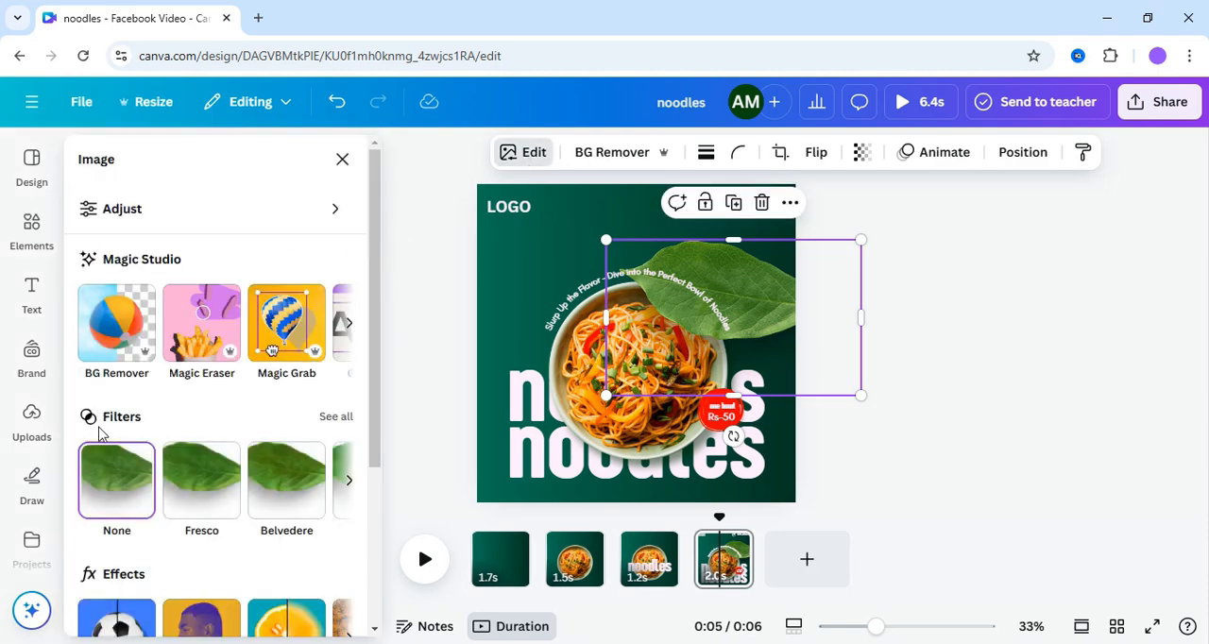
- Blur the whole leaf image with an intensity of 42
scroll(280, 500, "down", 2)
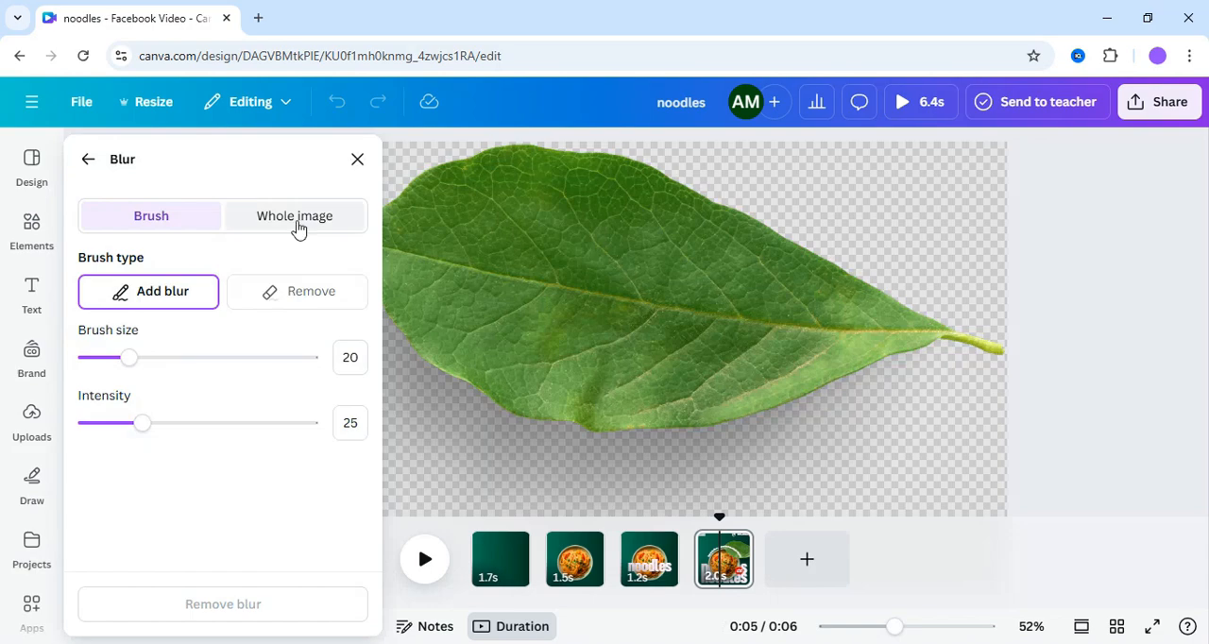
left_click(297, 225)
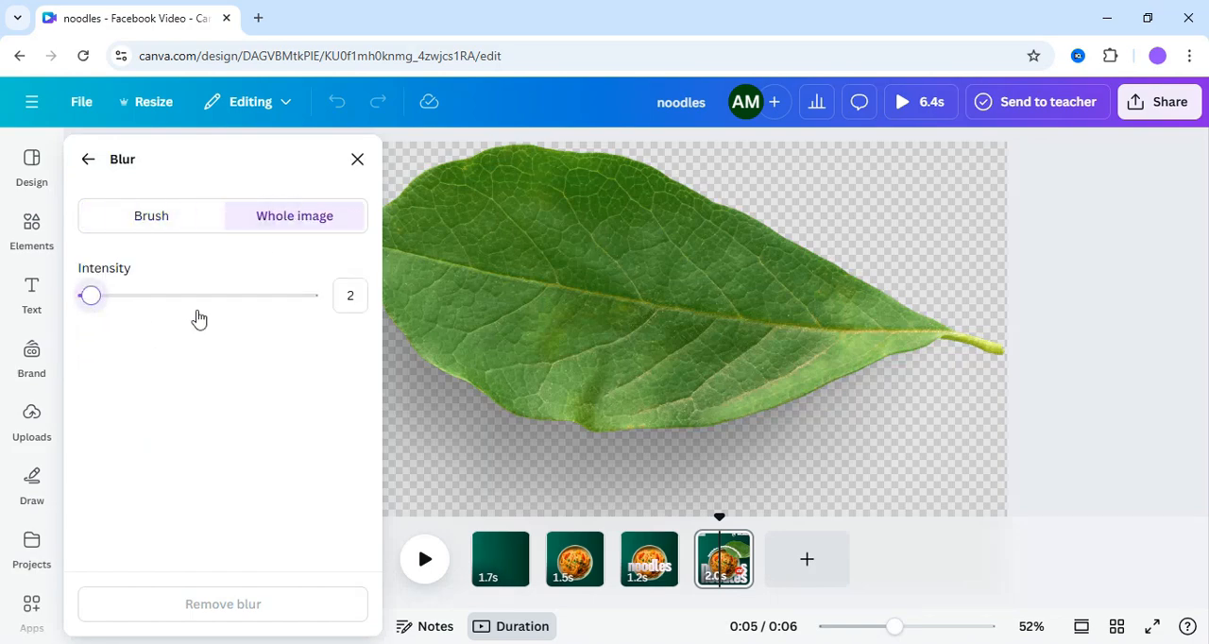
mouse_move(195, 317)
left_mouse_down()
mouse_move(205, 313)
mouse_move(183, 317)
left_mouse_up()
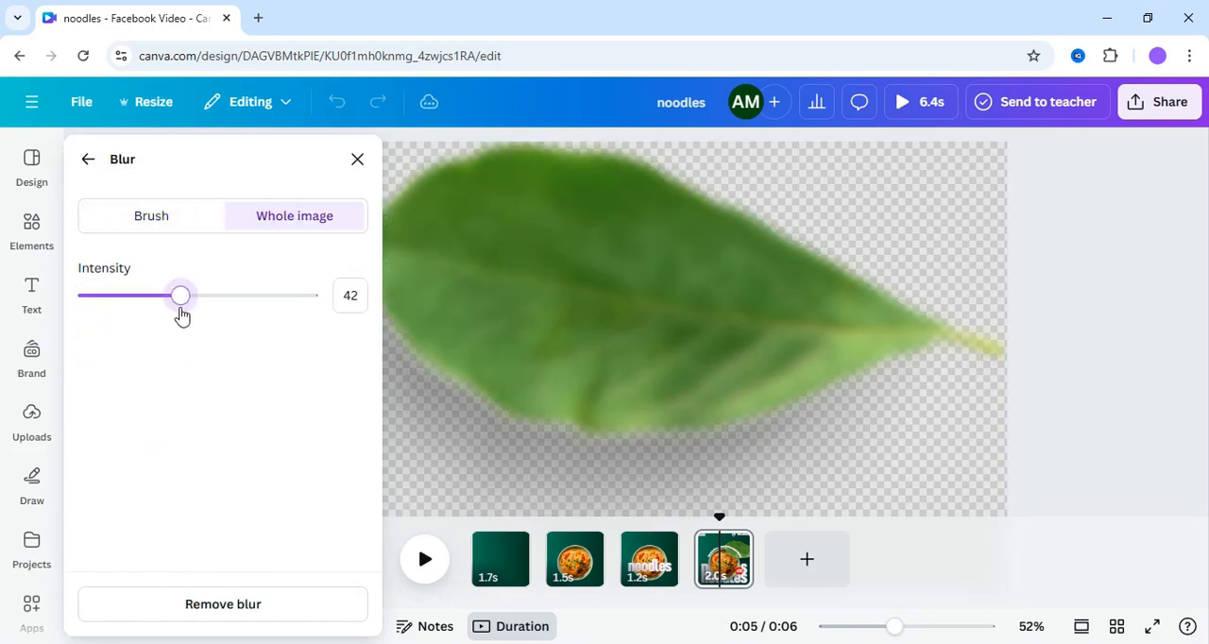
left_click(356, 158)
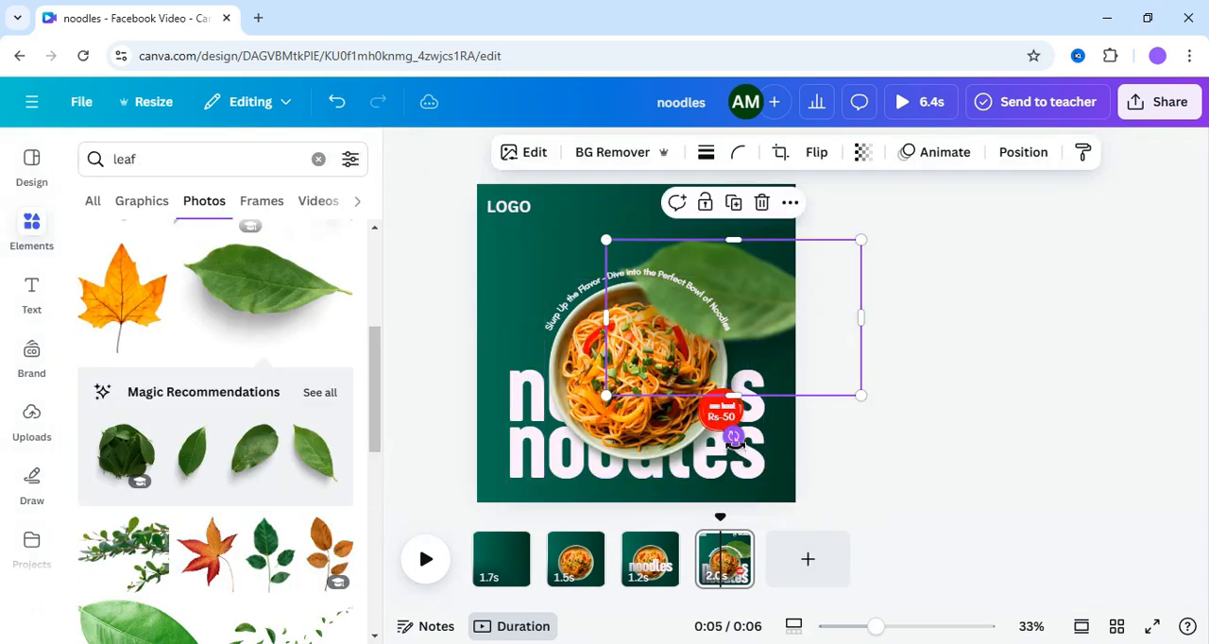
- Rotate the blurred leaf and position it partly off the page's right edge beside the bowl
left_click_drag(733, 437, 659, 412)
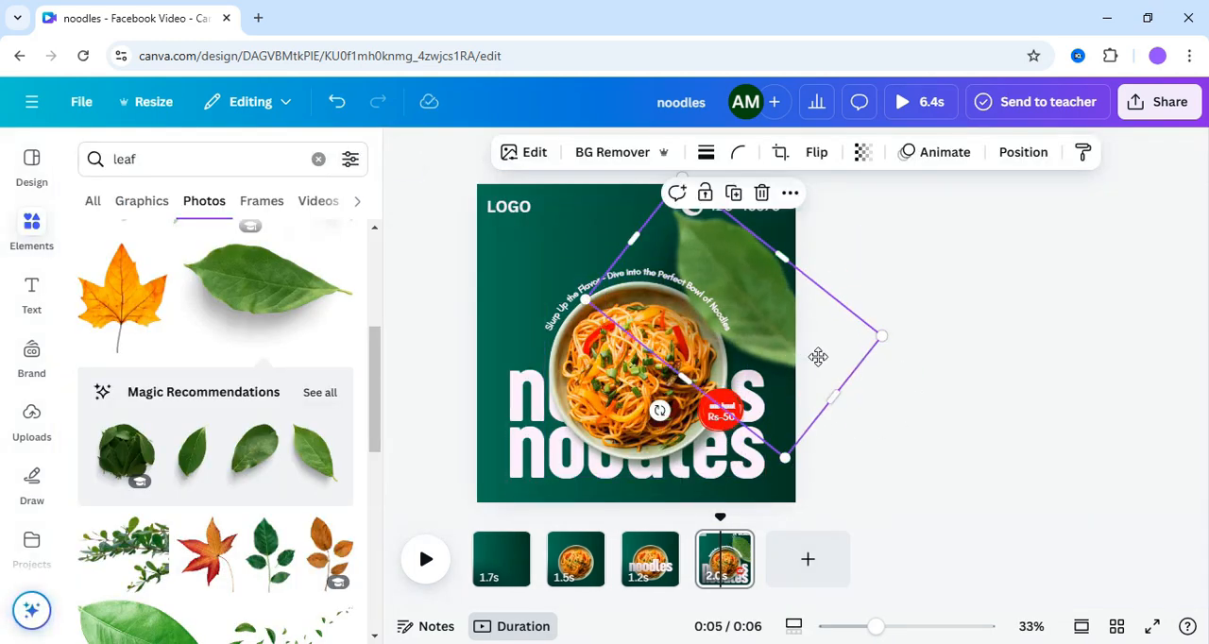
left_click_drag(818, 356, 840, 382)
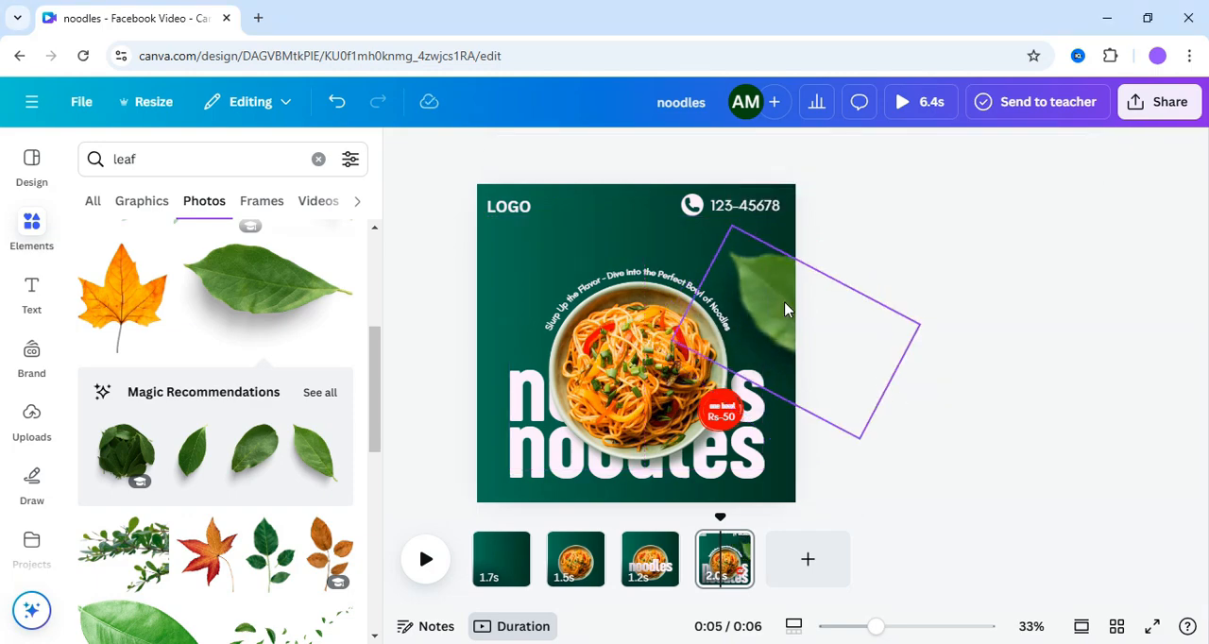
left_click_drag(788, 311, 788, 311)
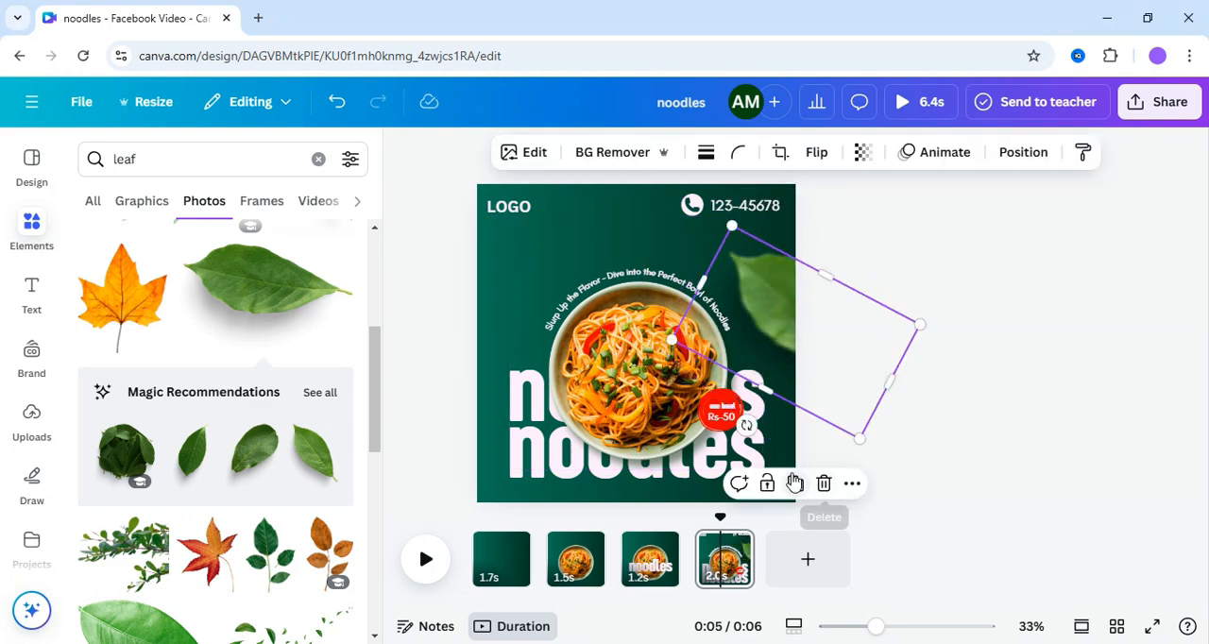
- Duplicate the blurred leaf, flip the copy horizontally and vertically, and place it in the page's lower-left corner
left_click_drag(815, 353, 754, 377)
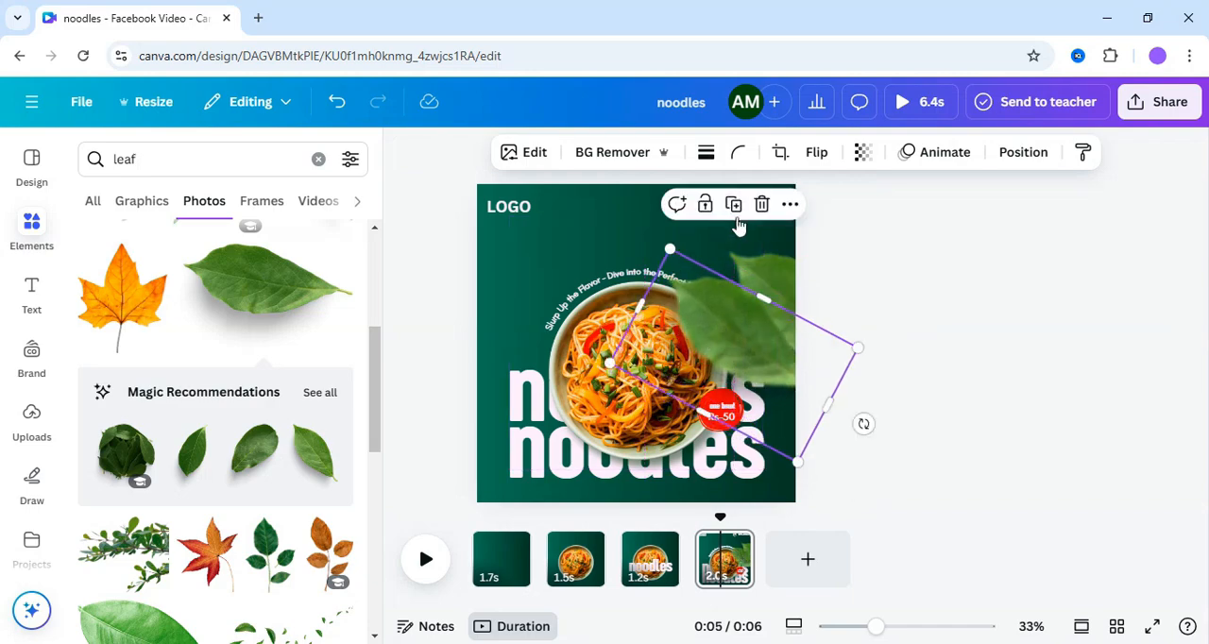
left_click(816, 153)
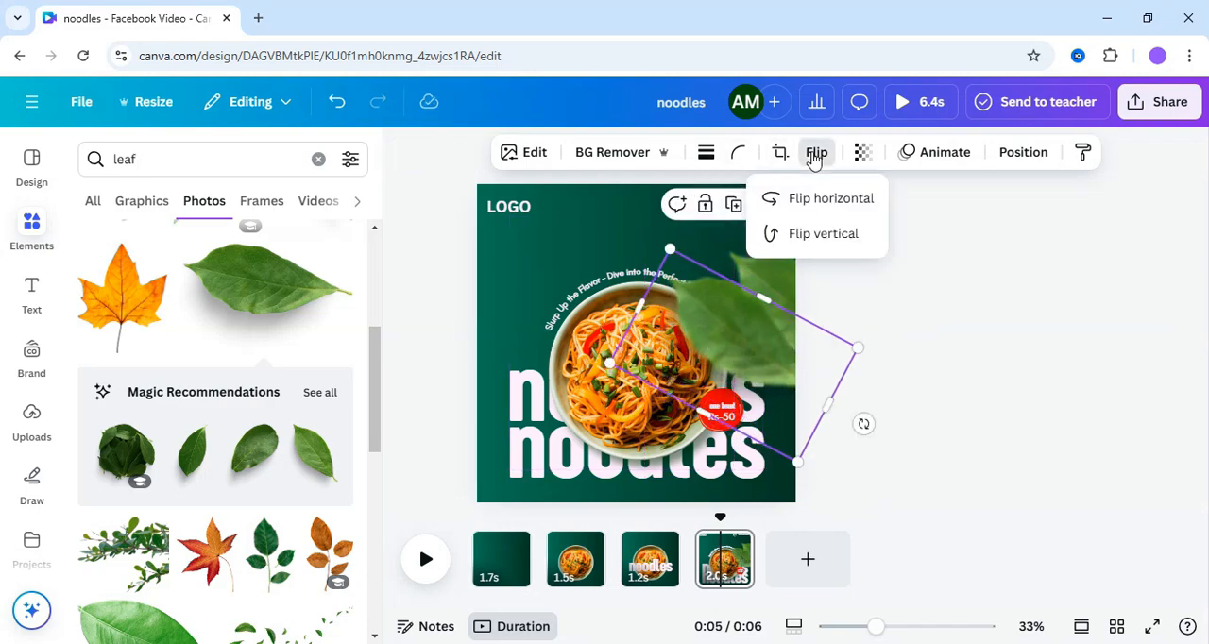
left_click(796, 200)
left_click(807, 235)
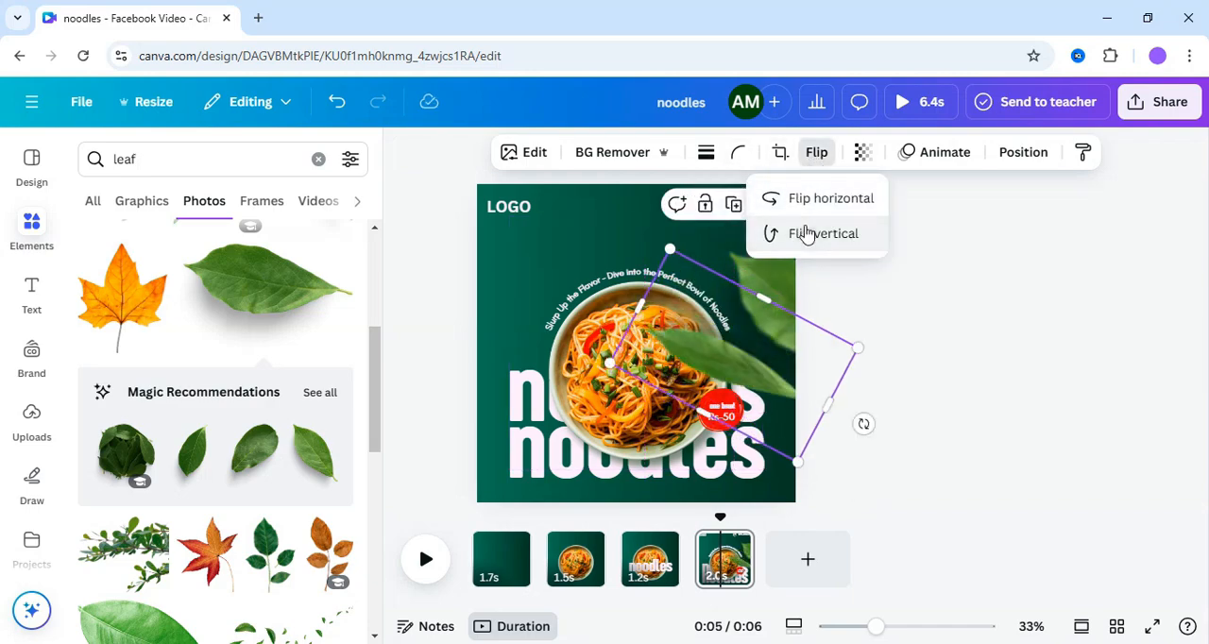
left_click_drag(767, 385, 544, 500)
left_click_drag(450, 433, 456, 437)
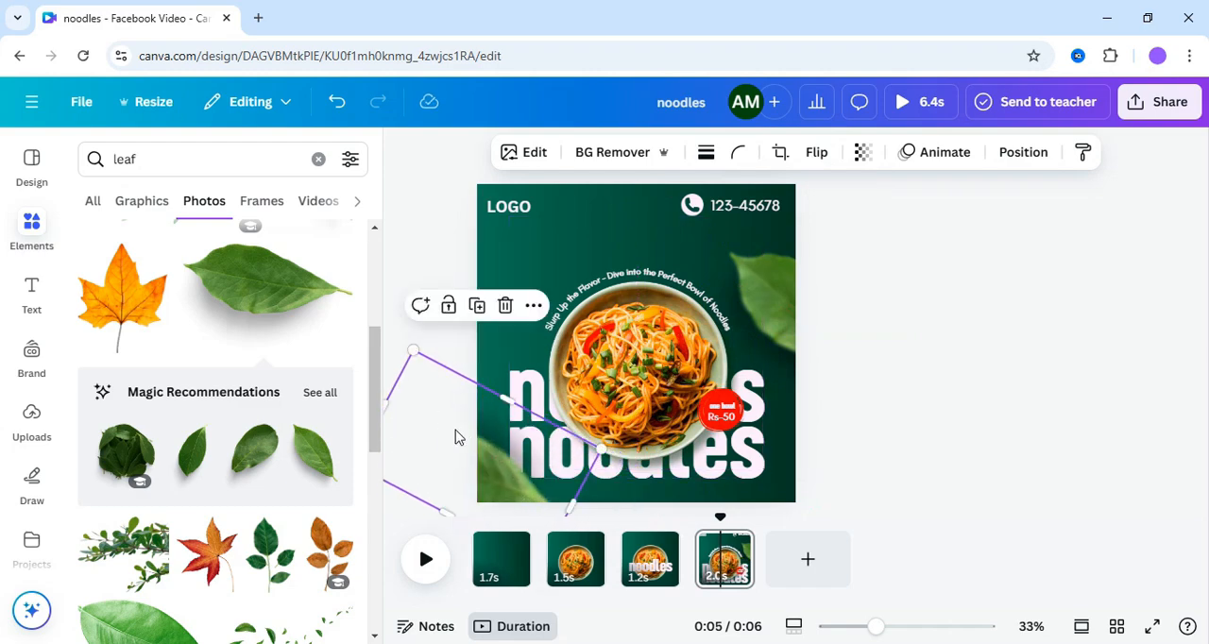
- Rotate the blurred lower-left leaf slightly further and shift it so only its tip shows inside the page corner
left_click_drag(877, 628, 849, 626)
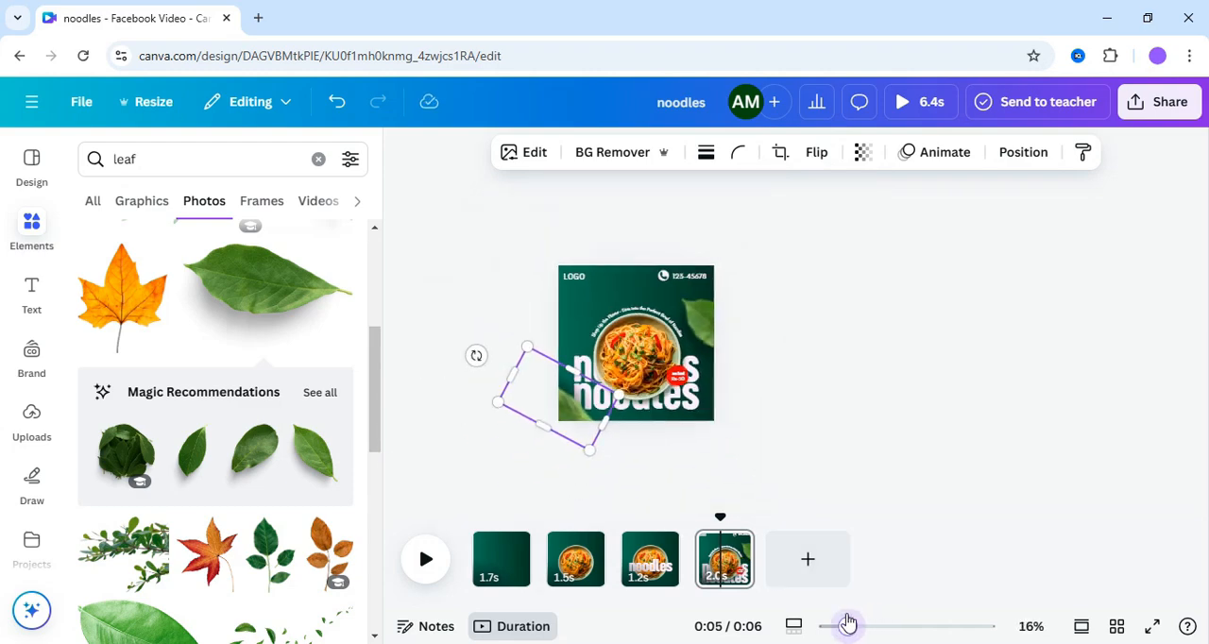
left_click_drag(476, 355, 486, 340)
left_click_drag(538, 406, 545, 413)
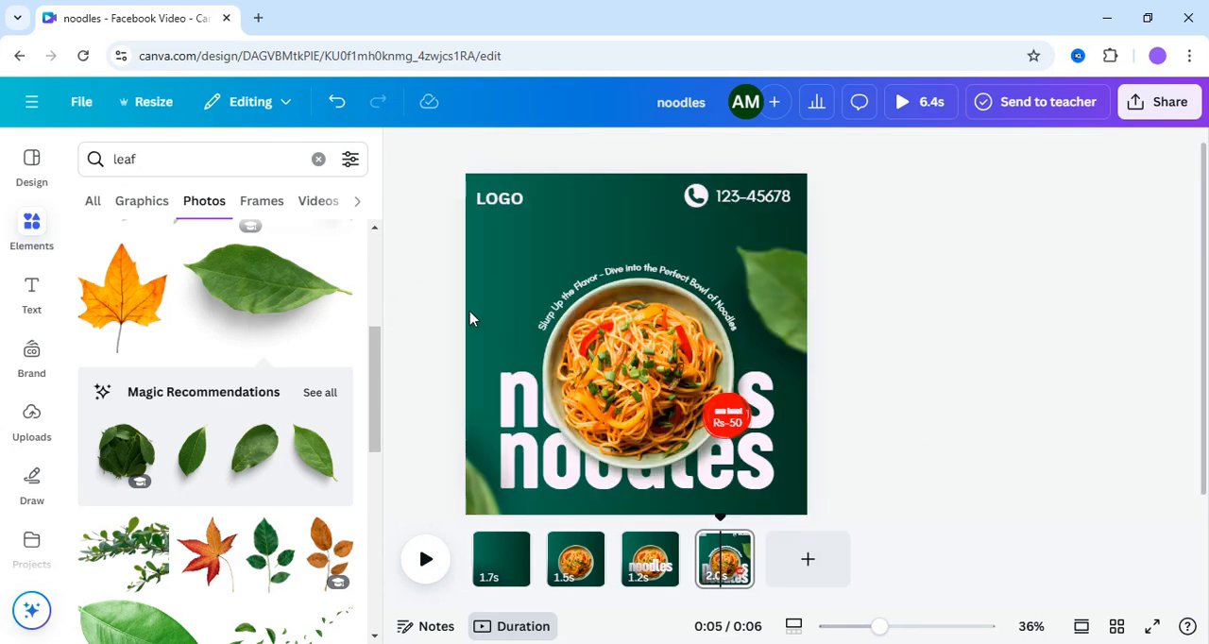
- Insert another green leaf photo, turn it nearly upright, shrink it and place it at the lower-right end of the noodles title
scroll(255, 377, "down", 5)
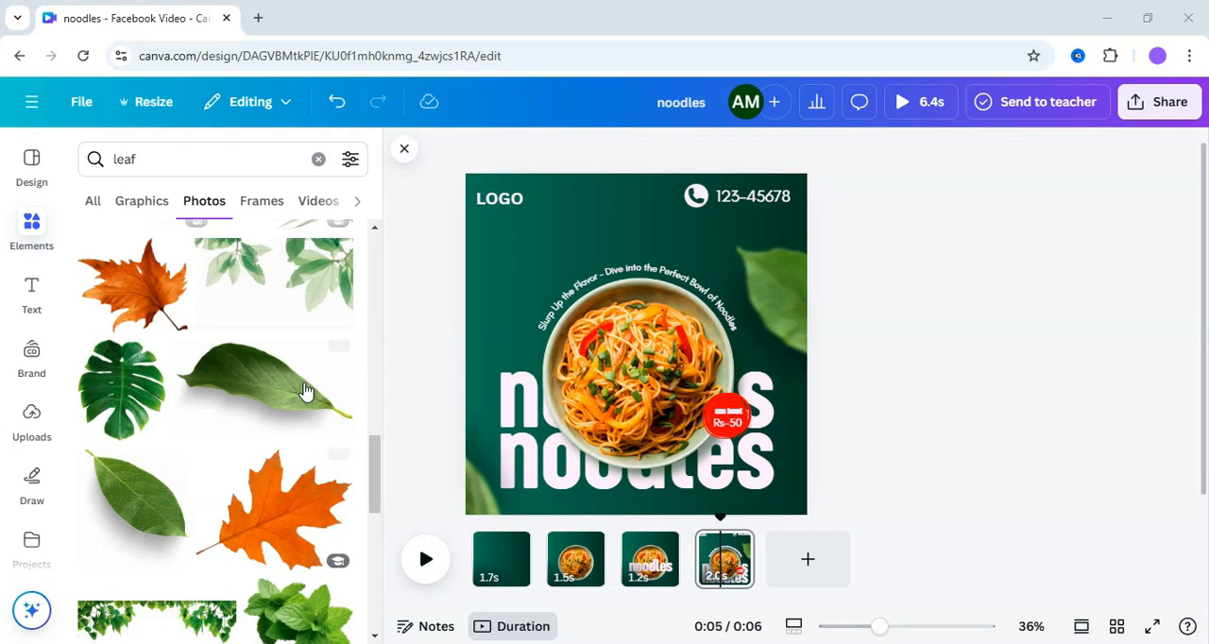
left_click(654, 265)
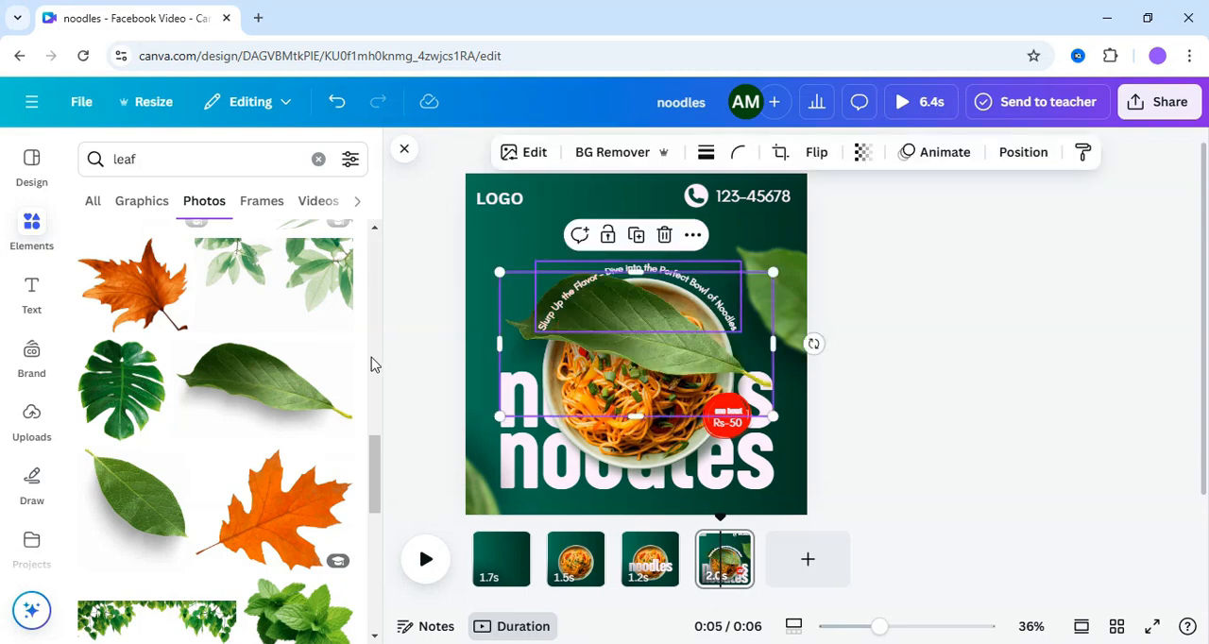
left_click_drag(816, 343, 642, 403)
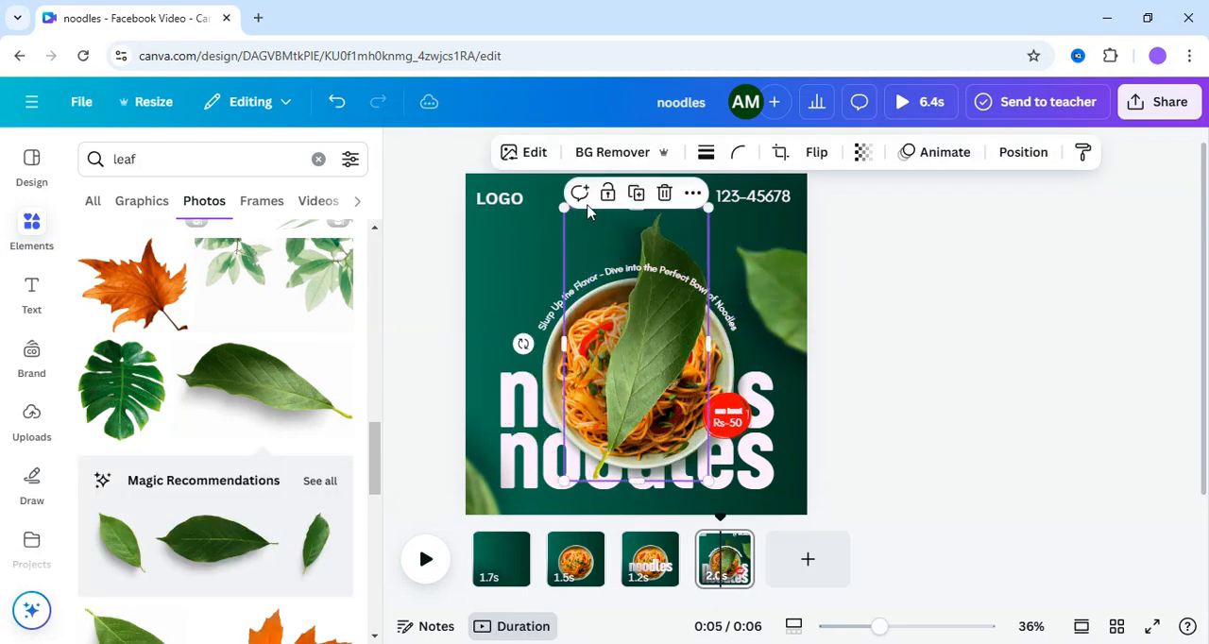
left_click_drag(563, 212, 778, 476)
left_click_drag(713, 457, 729, 430)
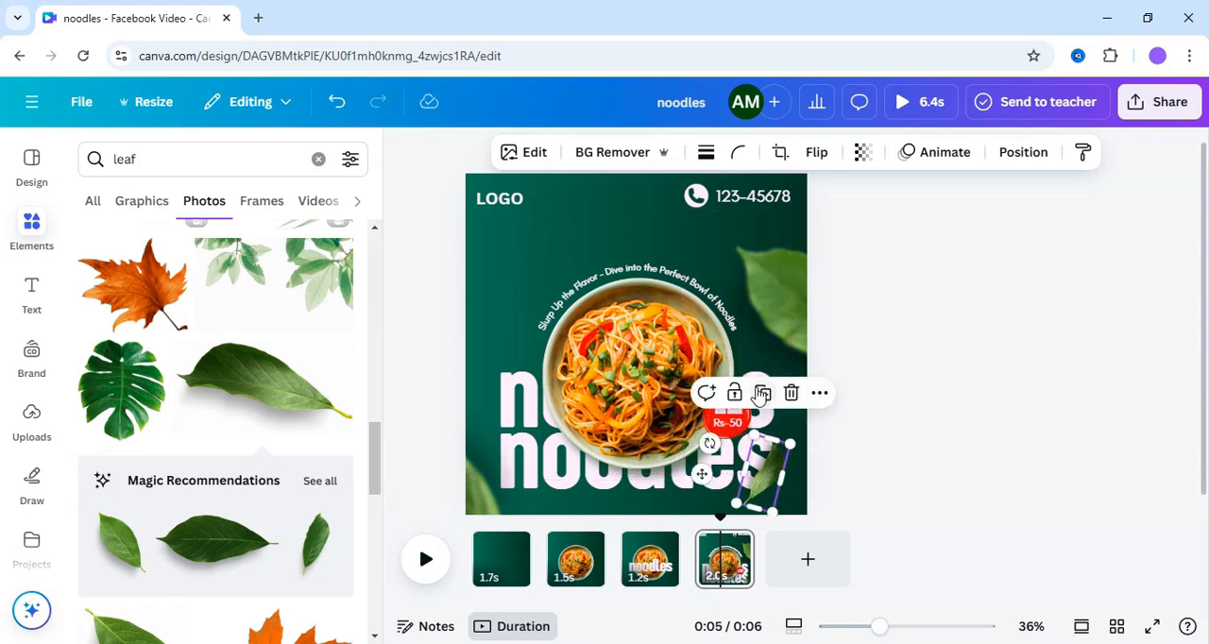
- Duplicate the small leaf, place the copy beside the bowl above the title's first letter, and flip it
left_click_drag(770, 471, 485, 366)
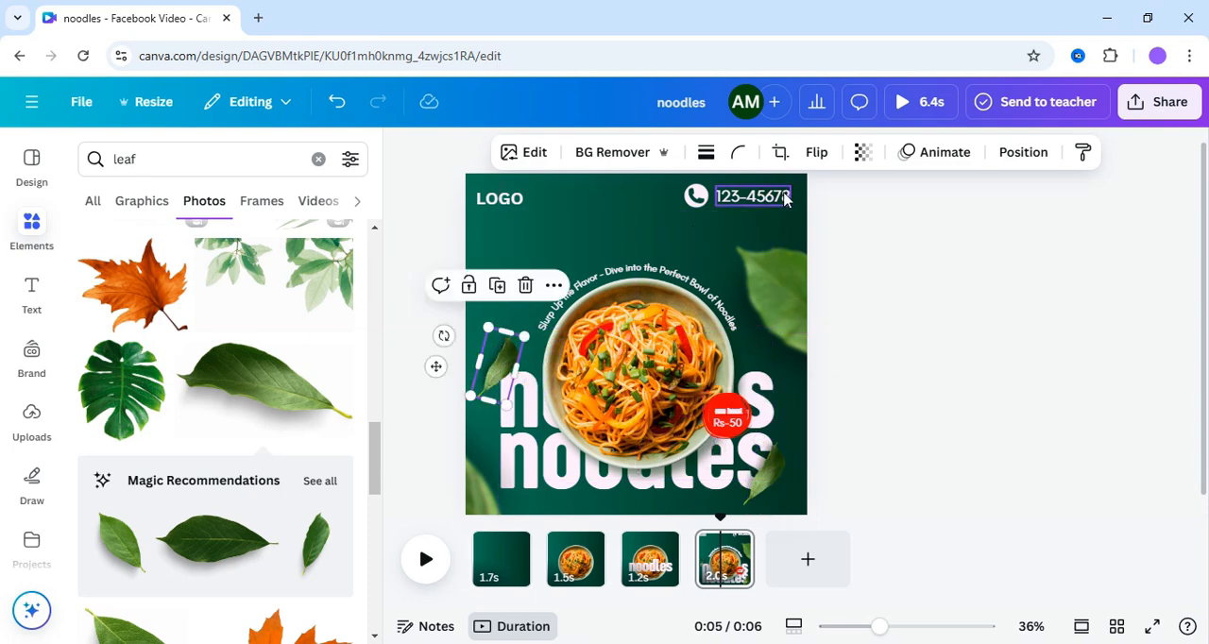
left_click(823, 154)
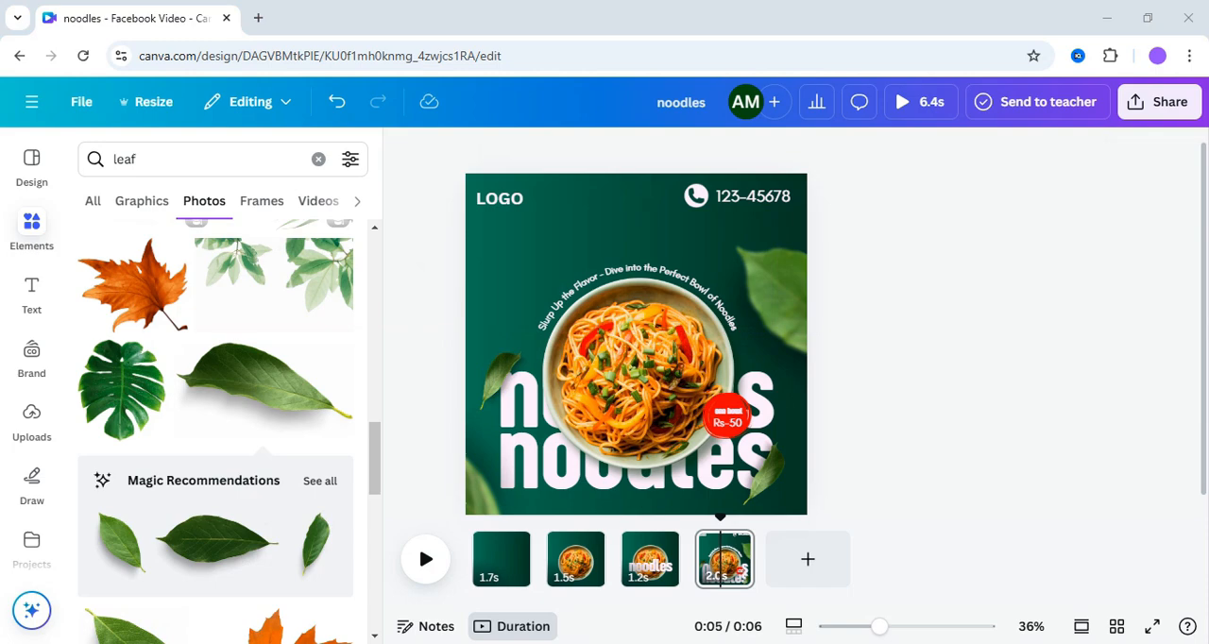
- Search the graphics for light and insert the round yellow glow
left_click(318, 159)
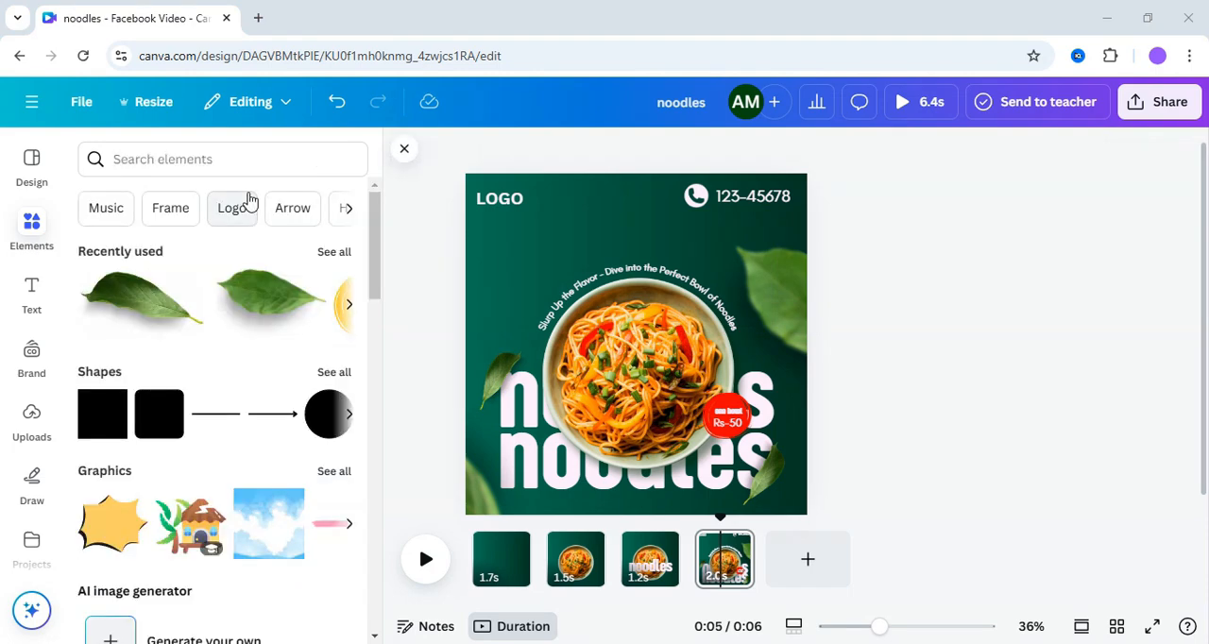
left_click(233, 160)
type("light")
key("Return")
left_click(140, 206)
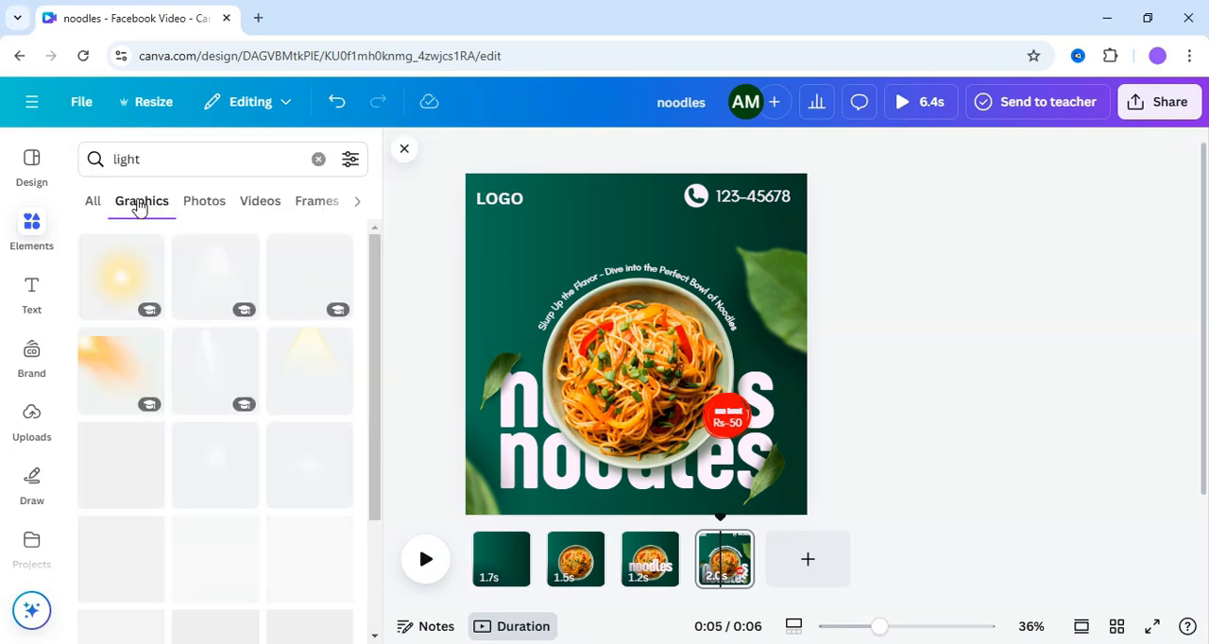
left_click(276, 272)
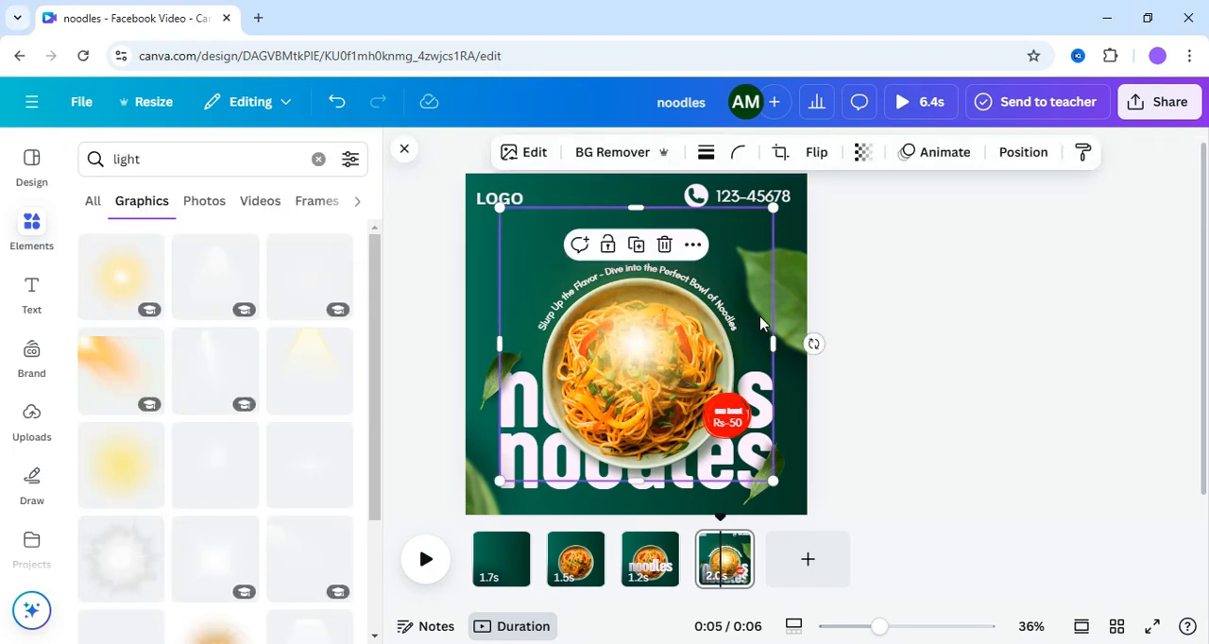
- Set the glow's transparency to 61, enlarge it and position it over the page's upper-left corner
left_click(863, 153)
left_click_drag(888, 234, 859, 234)
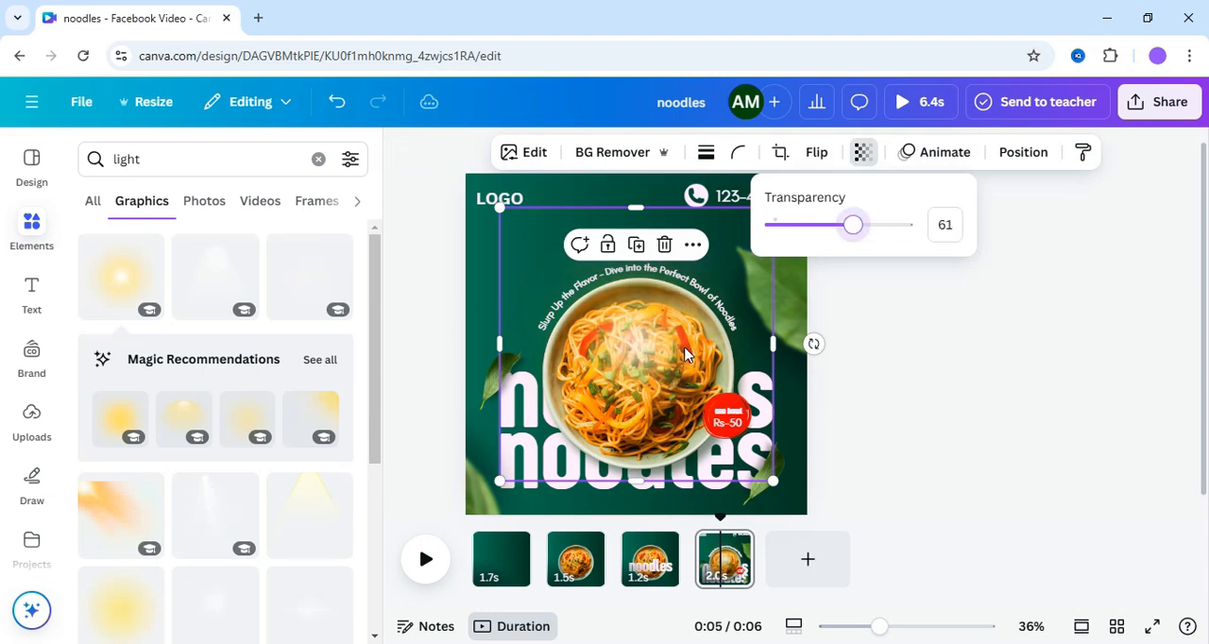
left_click_drag(661, 364, 500, 275)
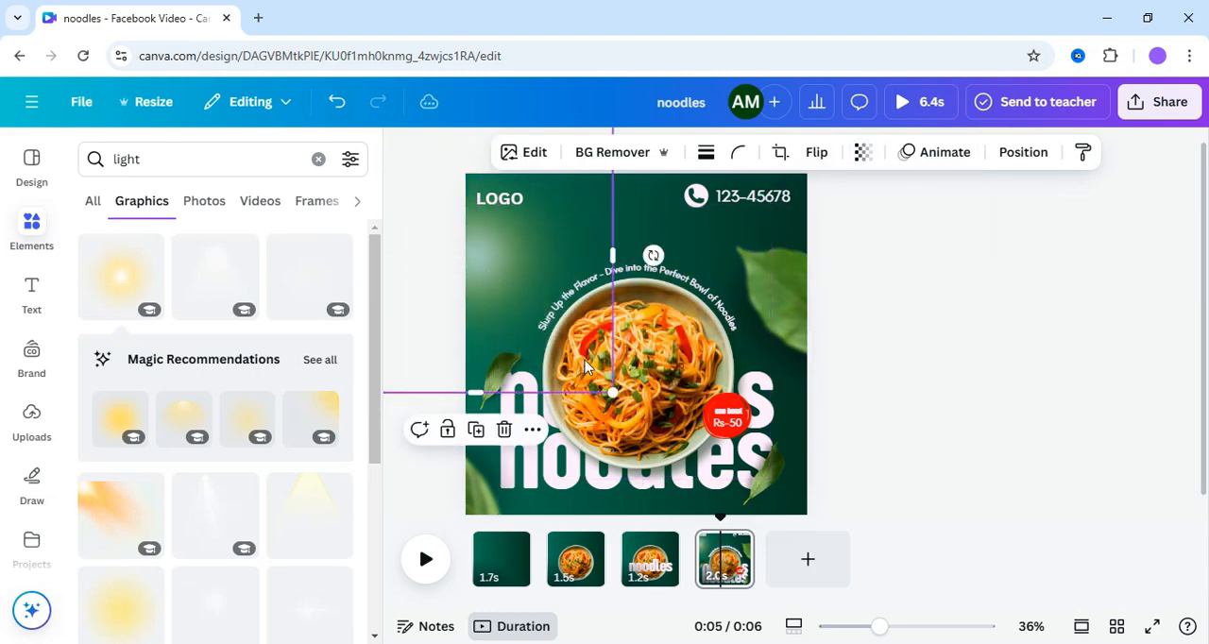
left_click_drag(615, 399, 724, 510)
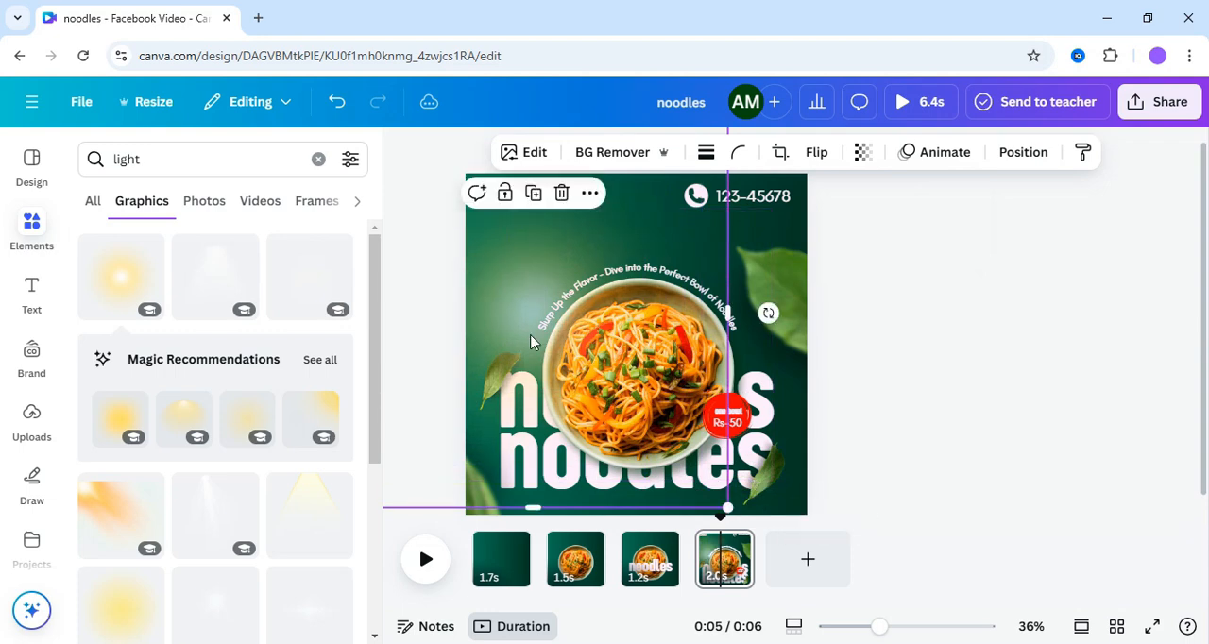
left_click_drag(484, 297, 443, 223)
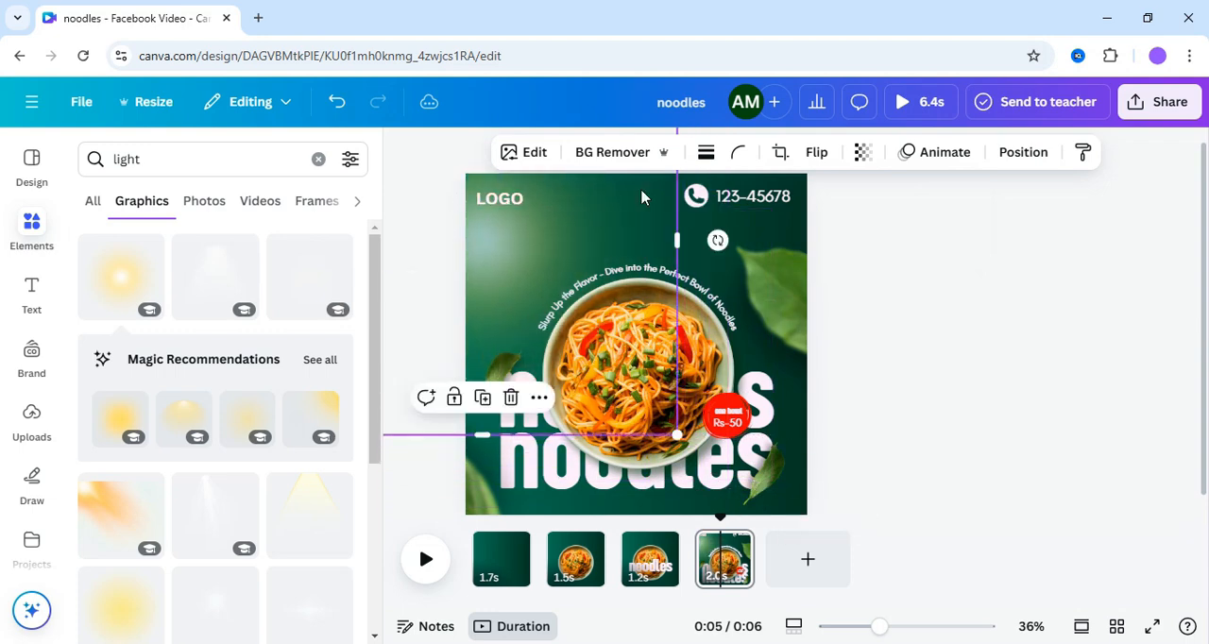
- Reduce the glow's transparency value to 30 and nudge it slightly in the page's upper-left corner
left_click(862, 152)
left_click_drag(853, 226, 815, 234)
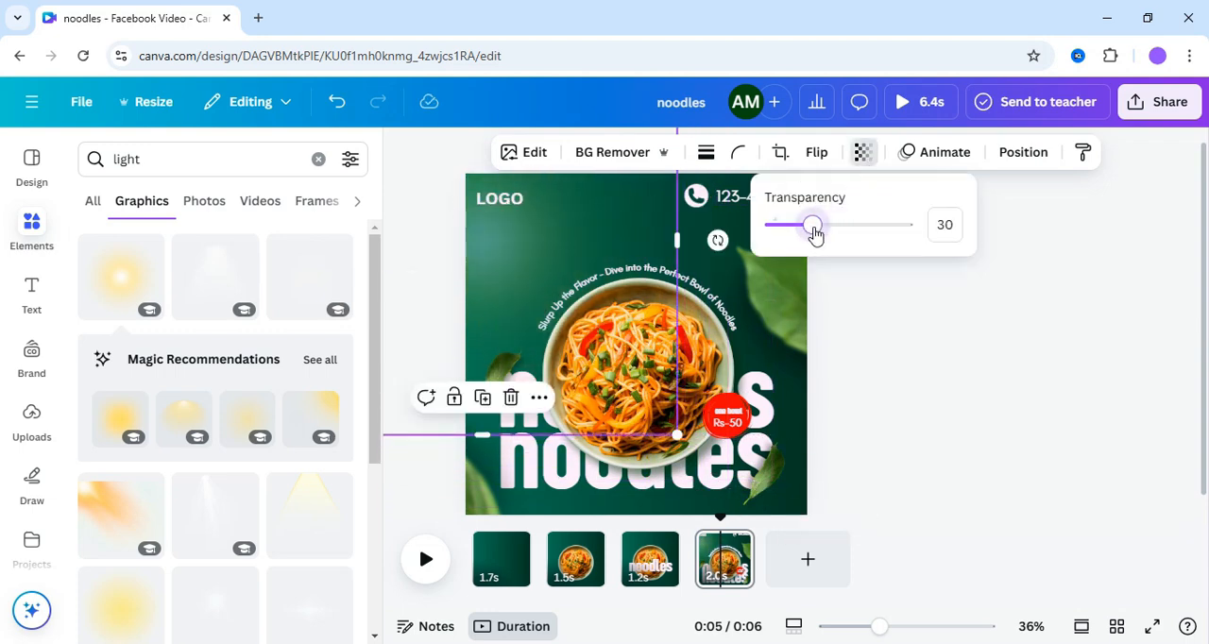
left_click_drag(478, 251, 476, 245)
left_click(422, 425)
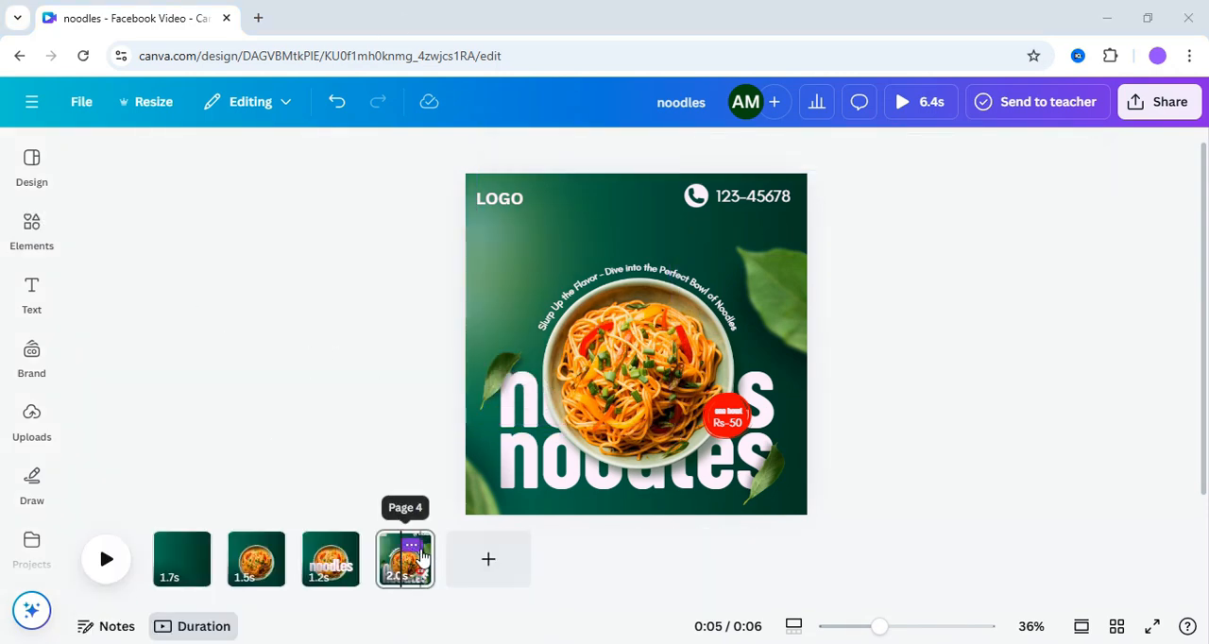
- Duplicate page 4 and return to the original page 4
left_click(414, 546)
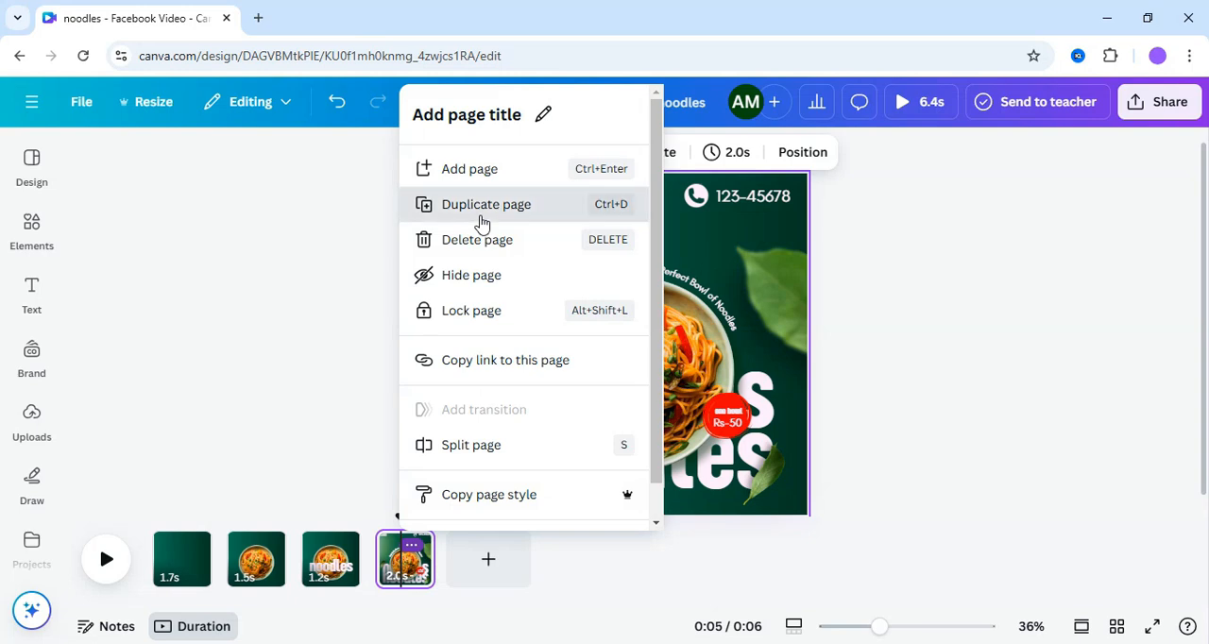
left_click(481, 217)
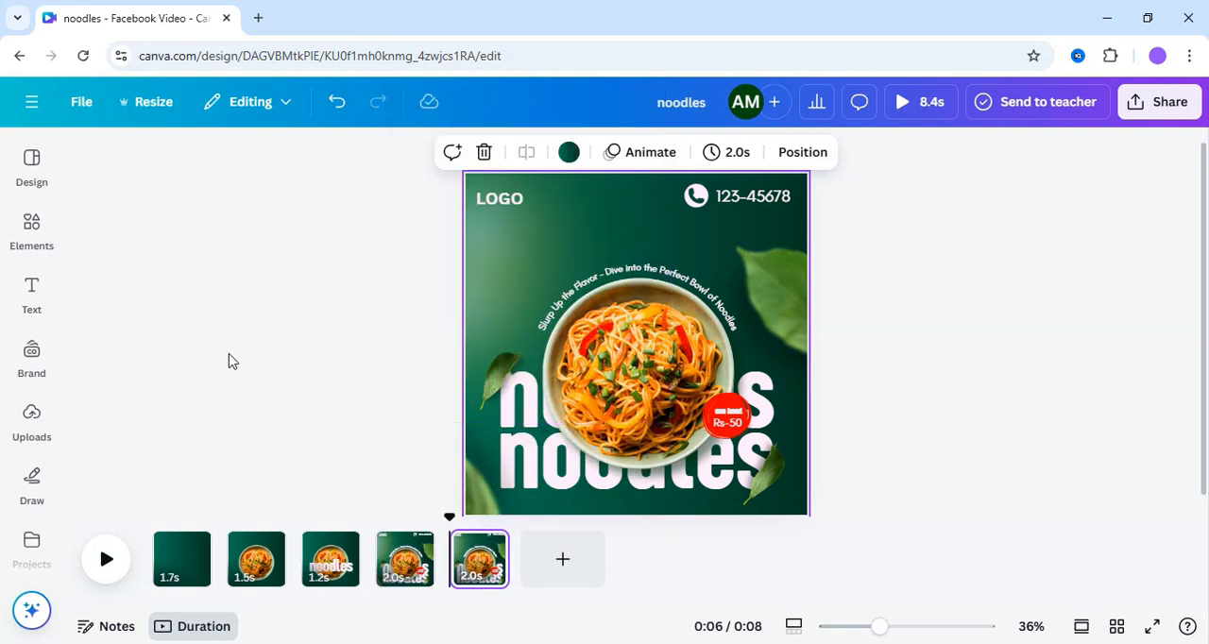
left_click(408, 574)
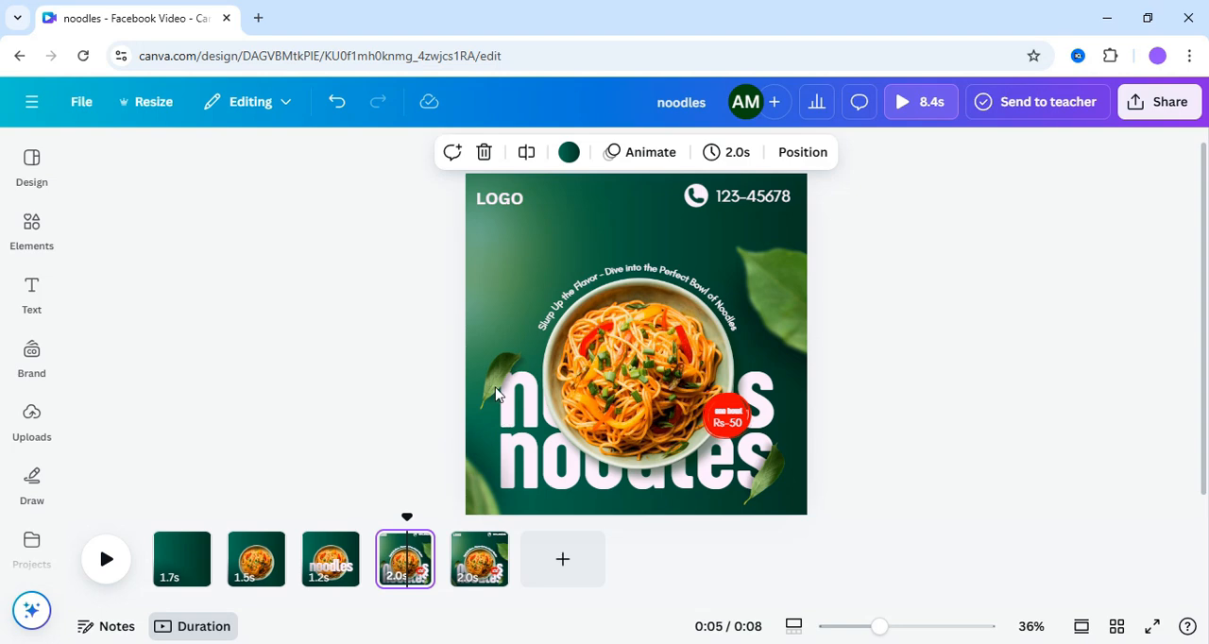
- Delete both small leaves and the blurred leaf at the right edge from page 4
left_click(498, 395)
left_click(520, 292)
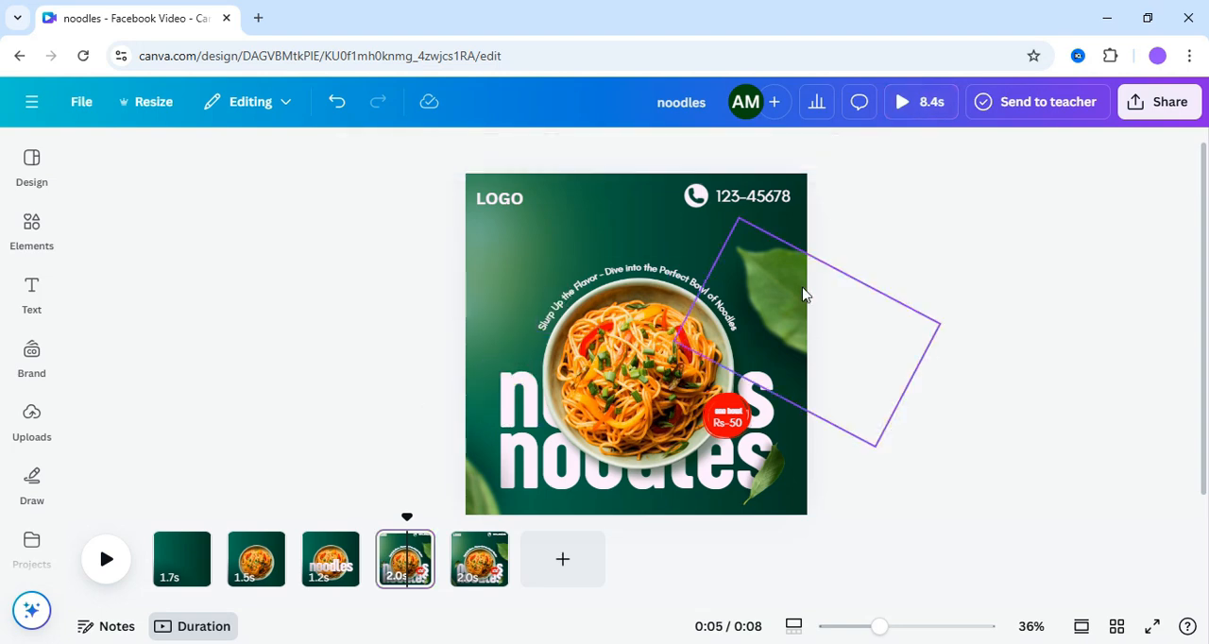
left_click(803, 295)
left_click(834, 333)
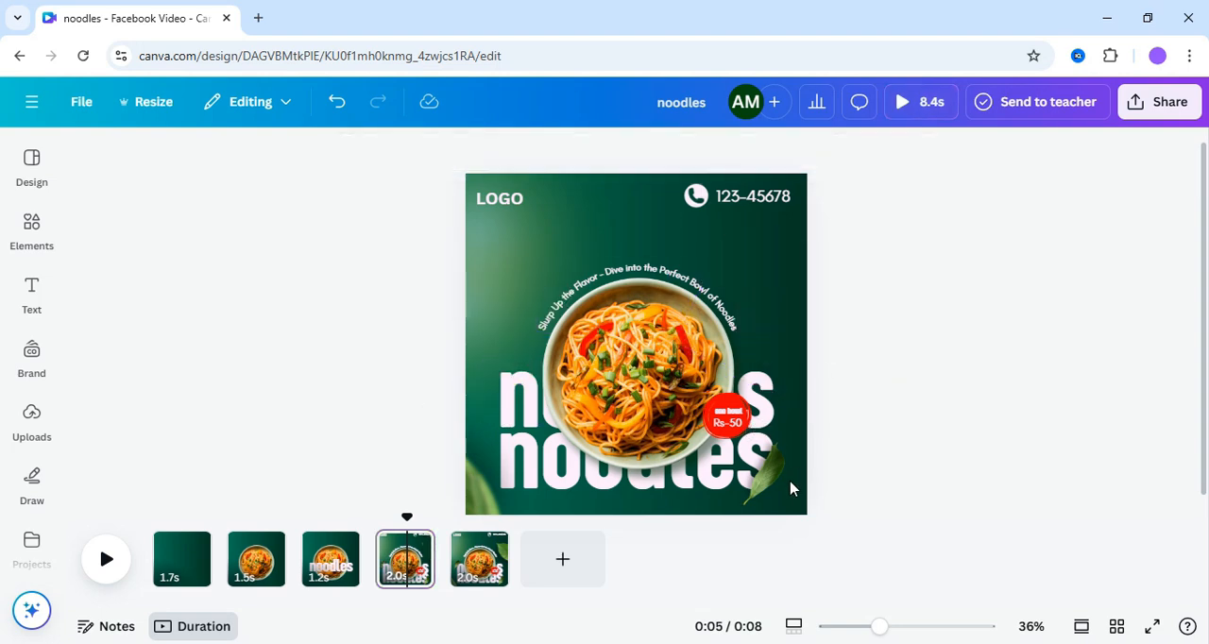
left_click(777, 480)
left_click(784, 397)
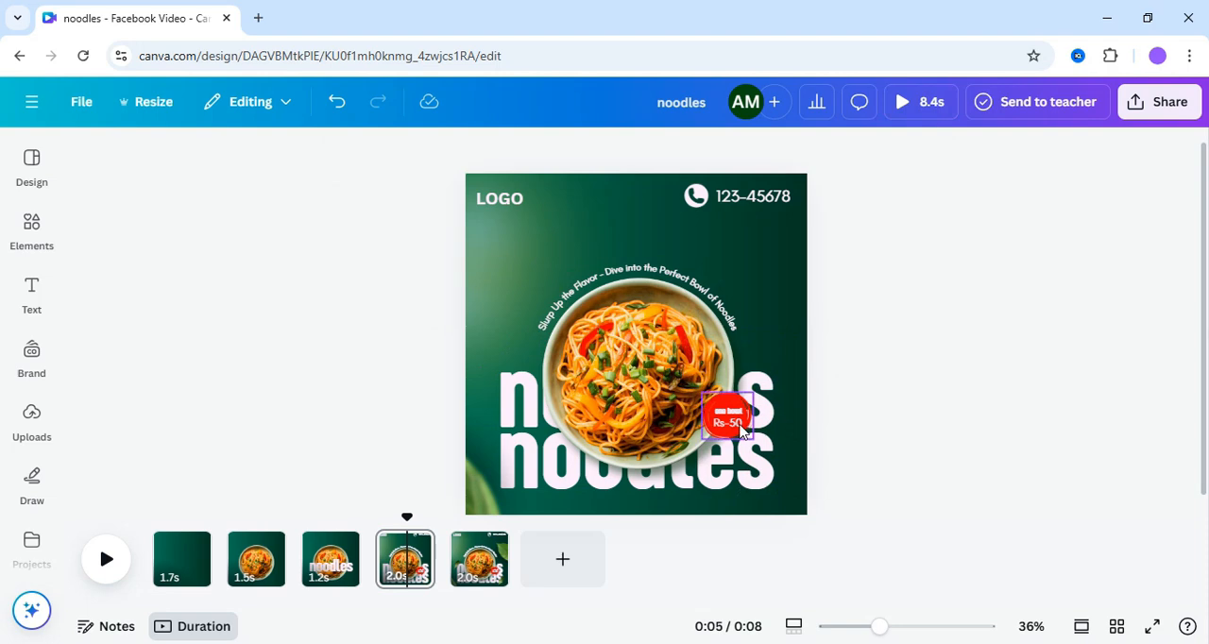
- Delete the red price badge, the blurred lower-left leaf and the curved tagline from page 4
left_click(743, 430)
left_click(789, 379)
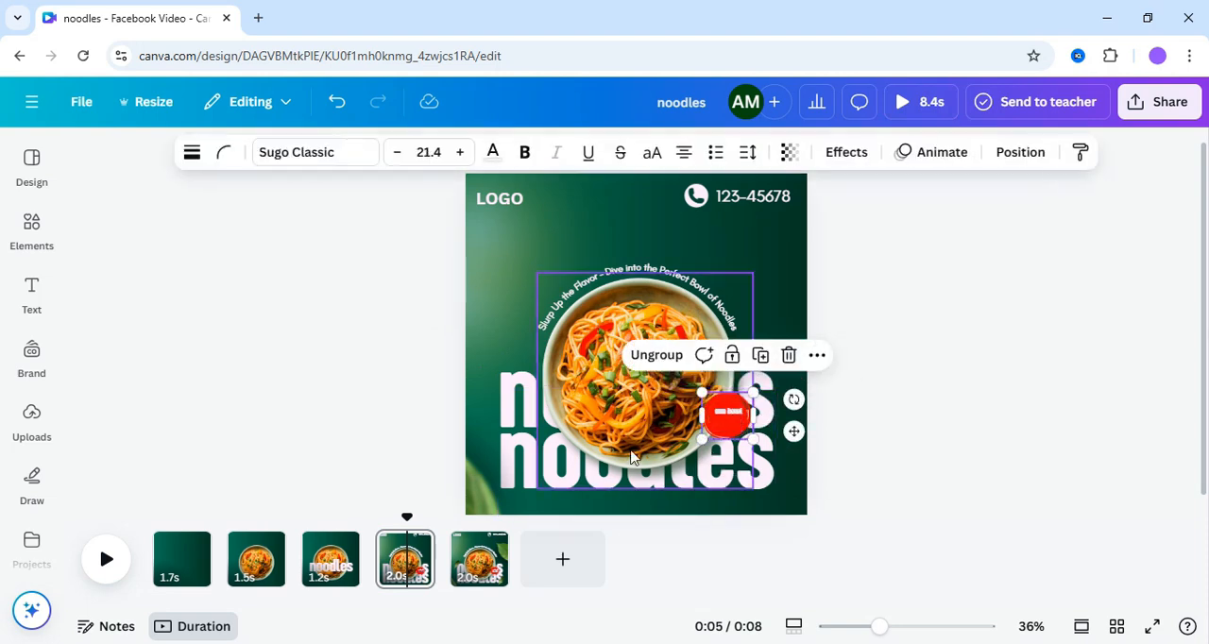
left_click(785, 356)
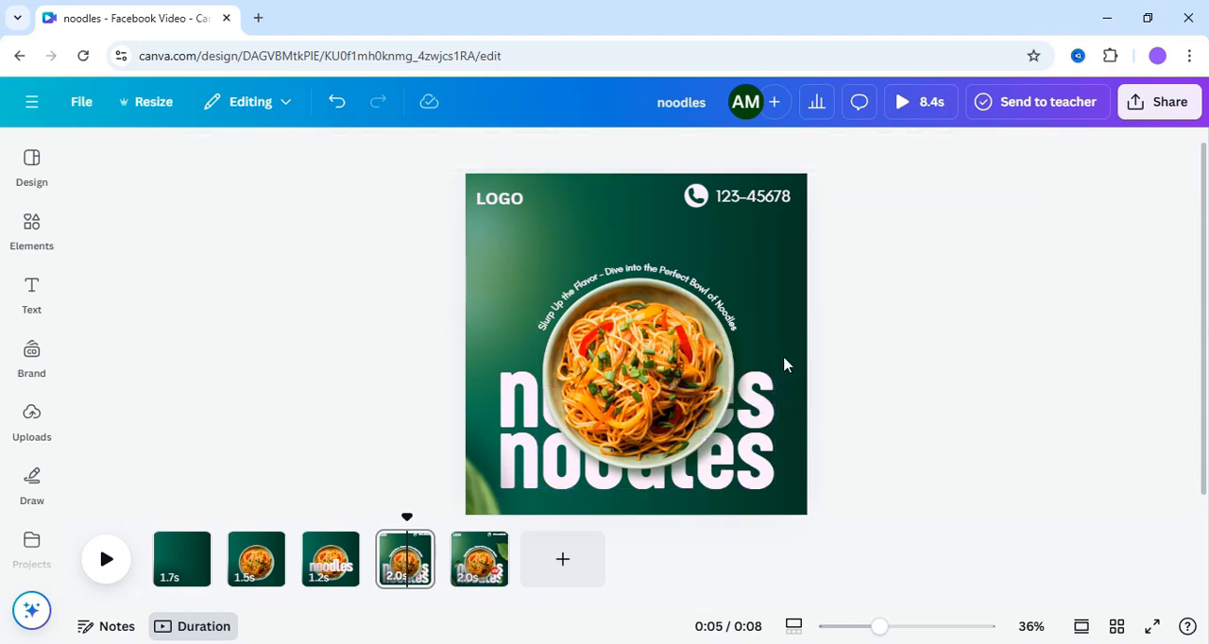
left_click(490, 498)
left_click(481, 298)
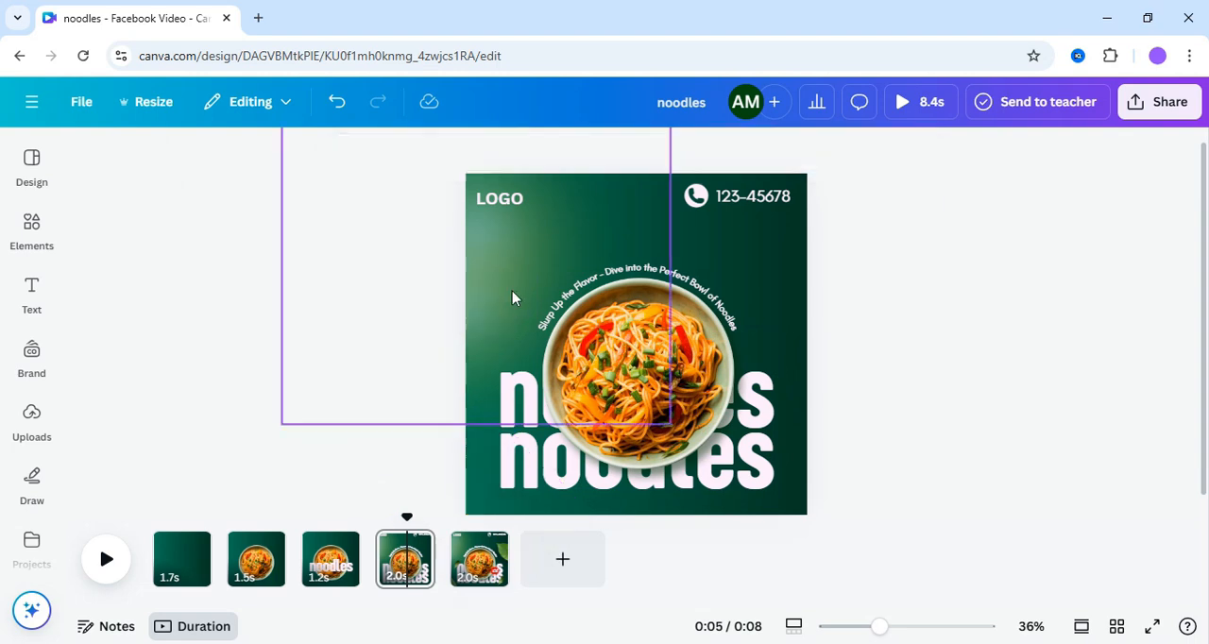
left_click(636, 275)
left_click(666, 227)
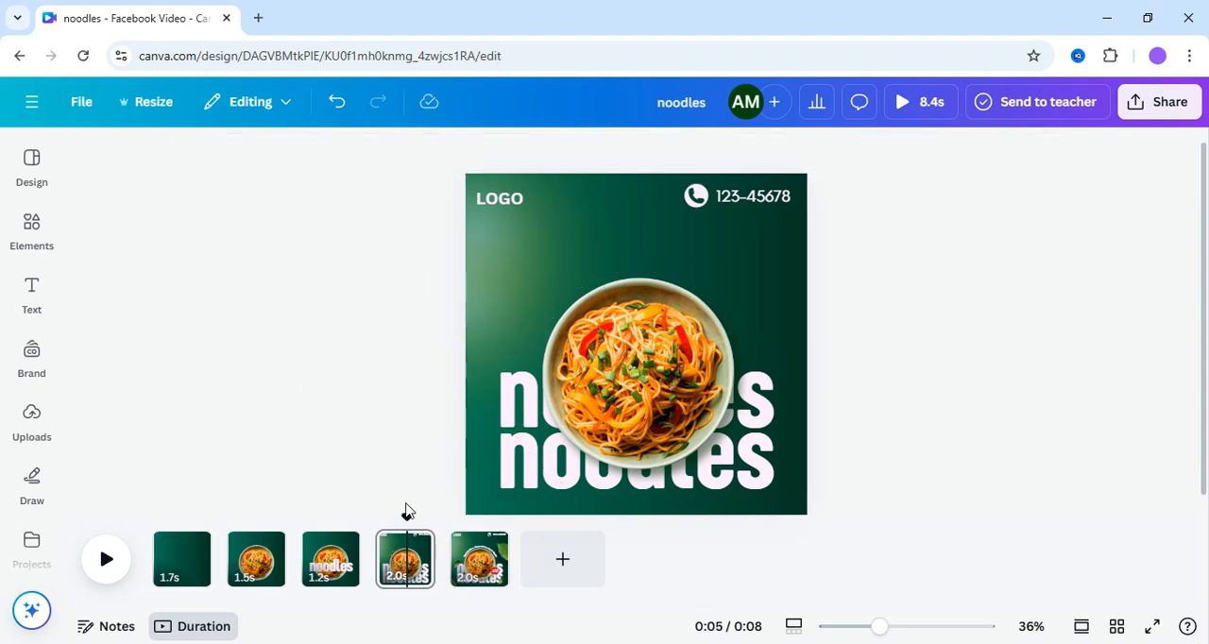
- Insert a square shape, stretch it into a tall rectangle and place it from the bowl's centre past the page's lower edge
left_click(612, 322)
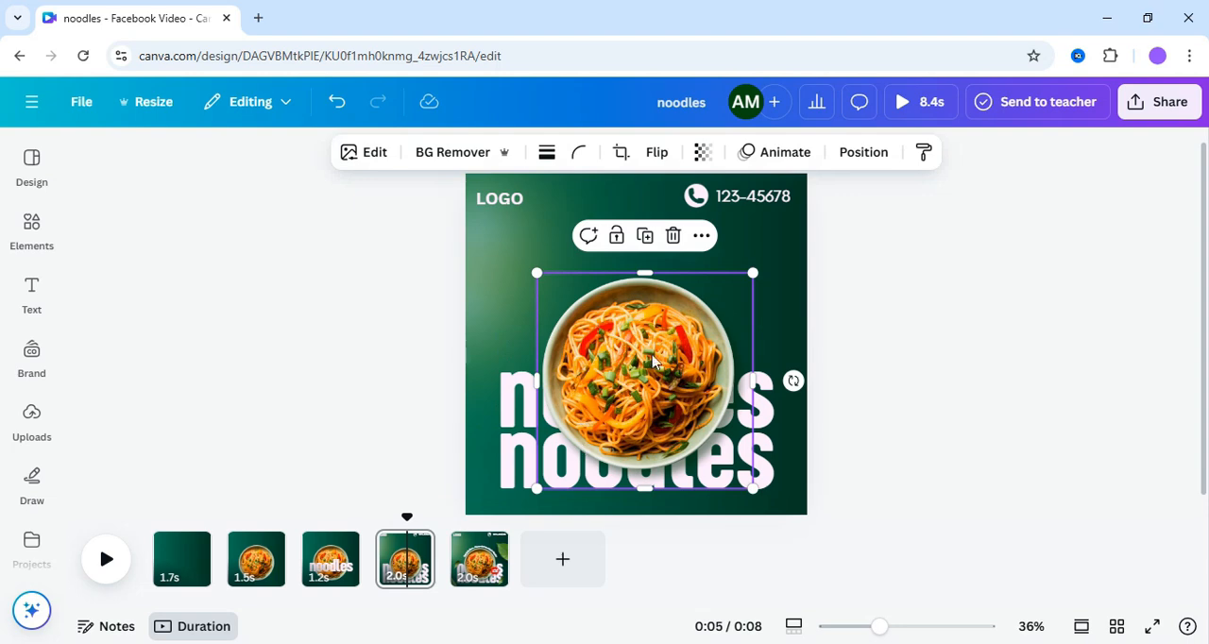
left_click(31, 231)
left_click(104, 338)
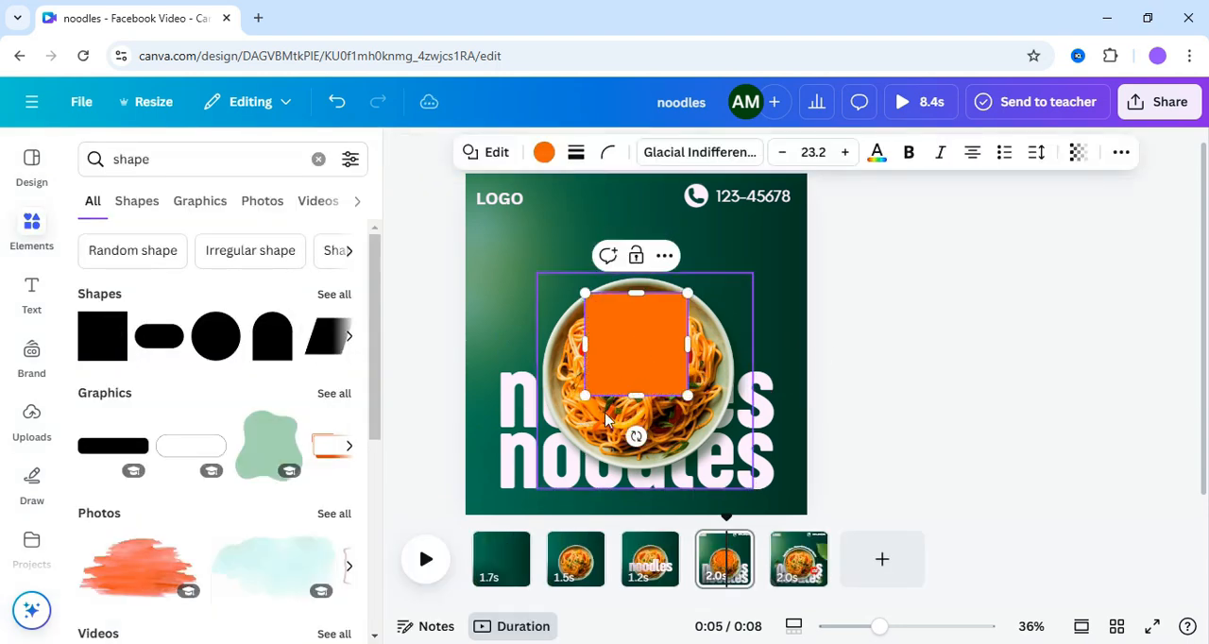
left_click_drag(637, 397, 639, 631)
left_click_drag(638, 364, 649, 433)
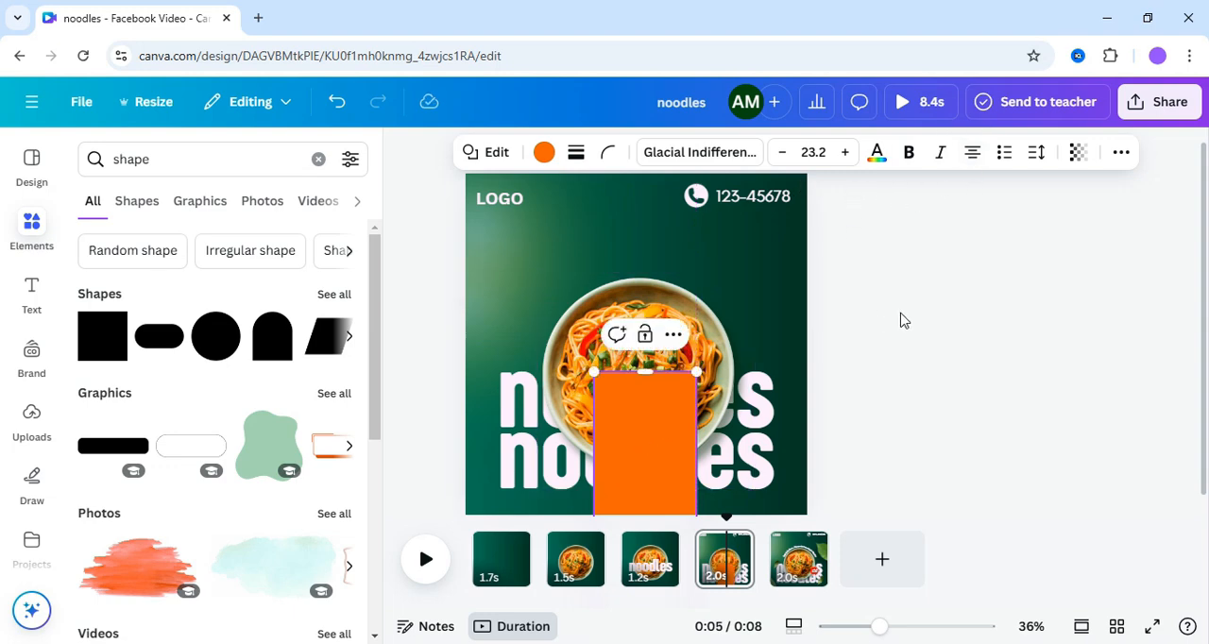
- Set the orange rectangle's transparency to 0
left_click(947, 319)
left_click(653, 445)
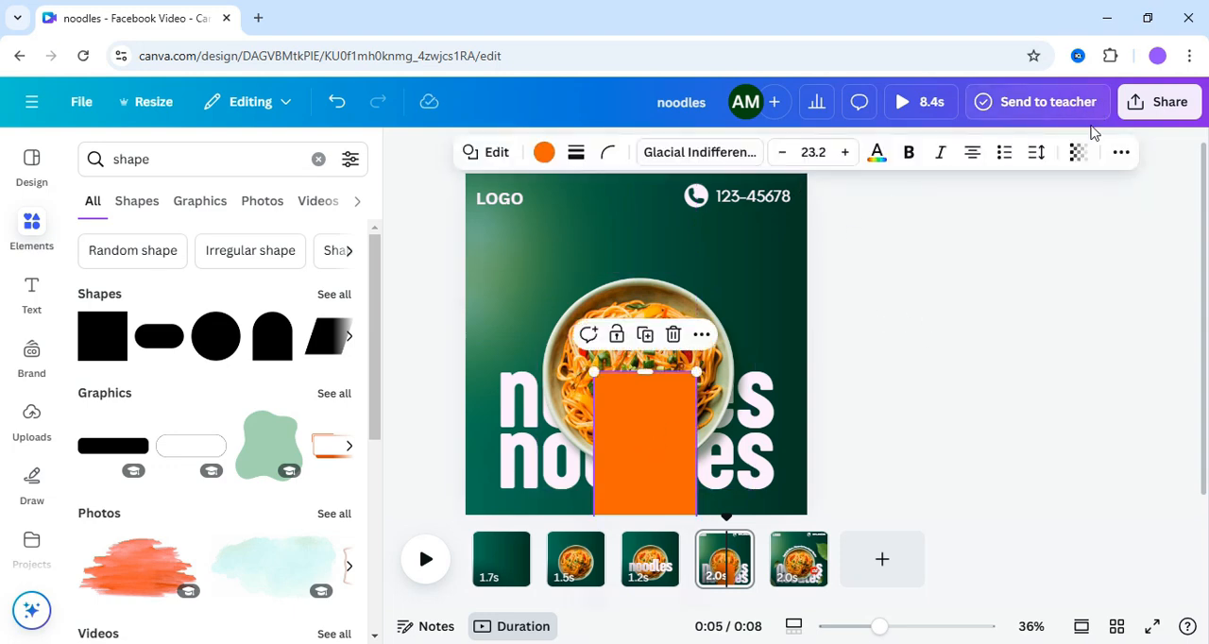
left_click(1079, 153)
left_click_drag(1086, 226, 932, 260)
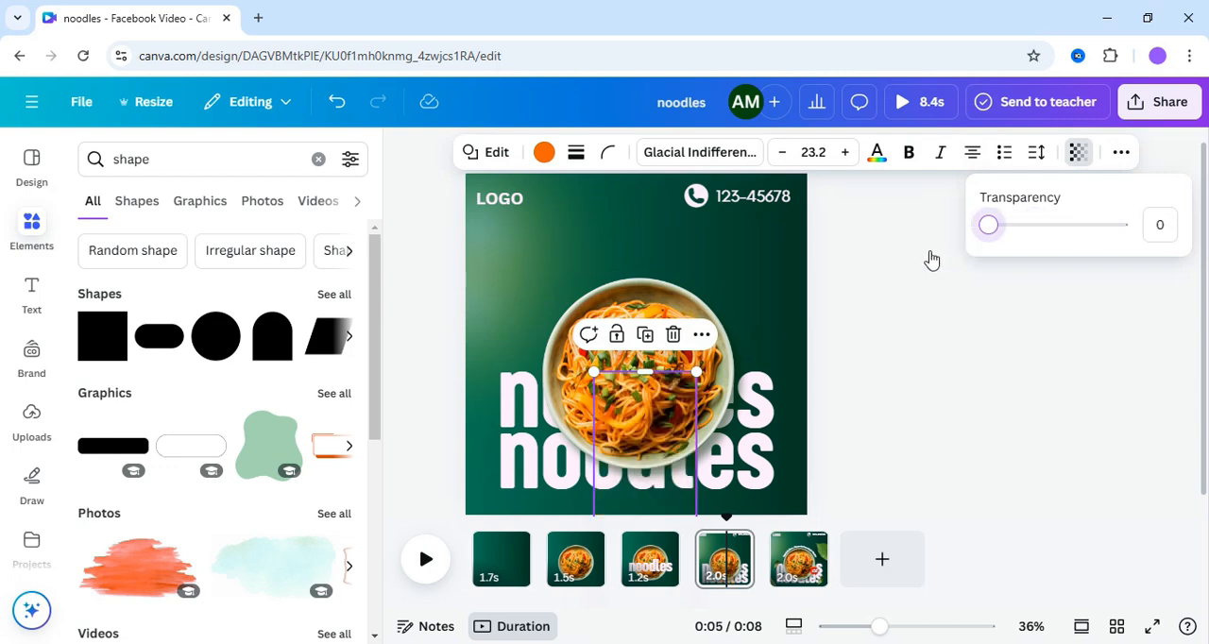
- Group the invisible rectangle with the noodle bowl photo and select the rectangle within the group
left_click(565, 359)
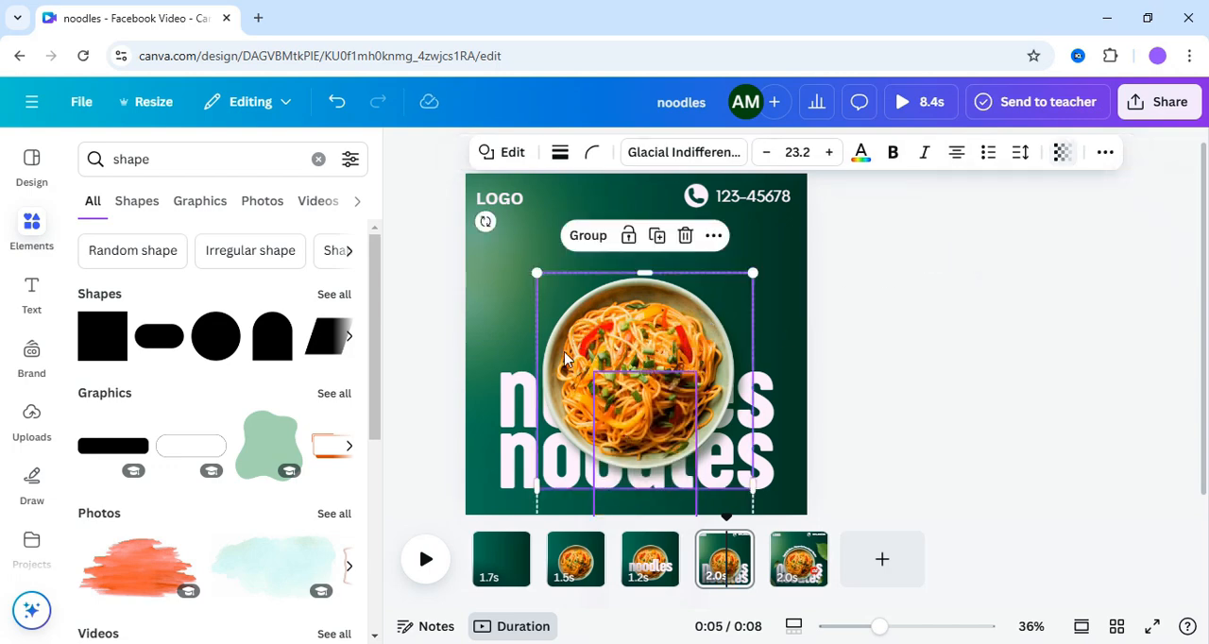
left_click(588, 236)
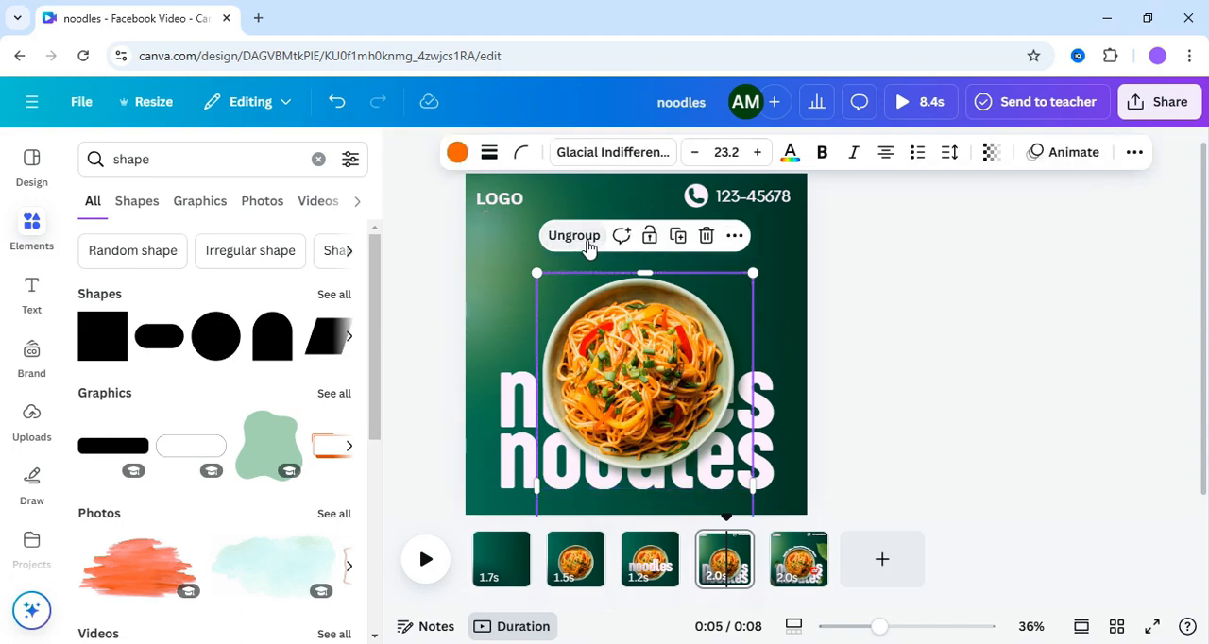
left_click(655, 416)
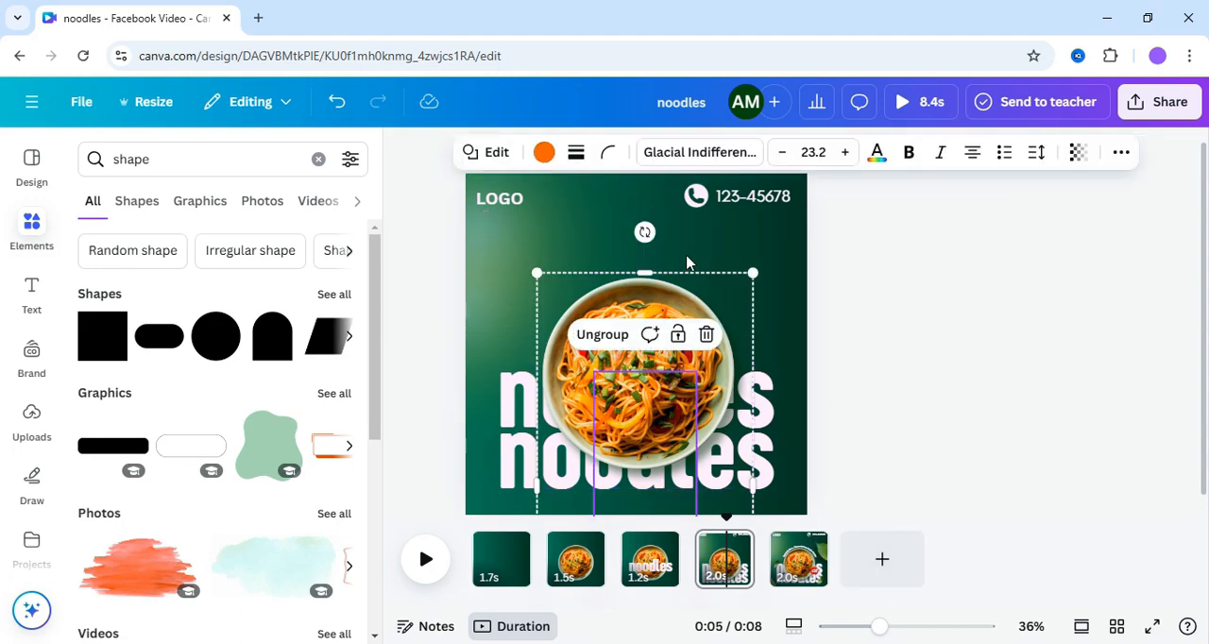
- Try rotating the grouped bowl out of view, and duplicate page 4 with the bowl in its original position
left_click_drag(644, 233, 622, 578)
mouse_move(661, 359)
left_mouse_down()
mouse_move(651, 373)
mouse_move(642, 365)
left_mouse_up()
right_click(850, 284)
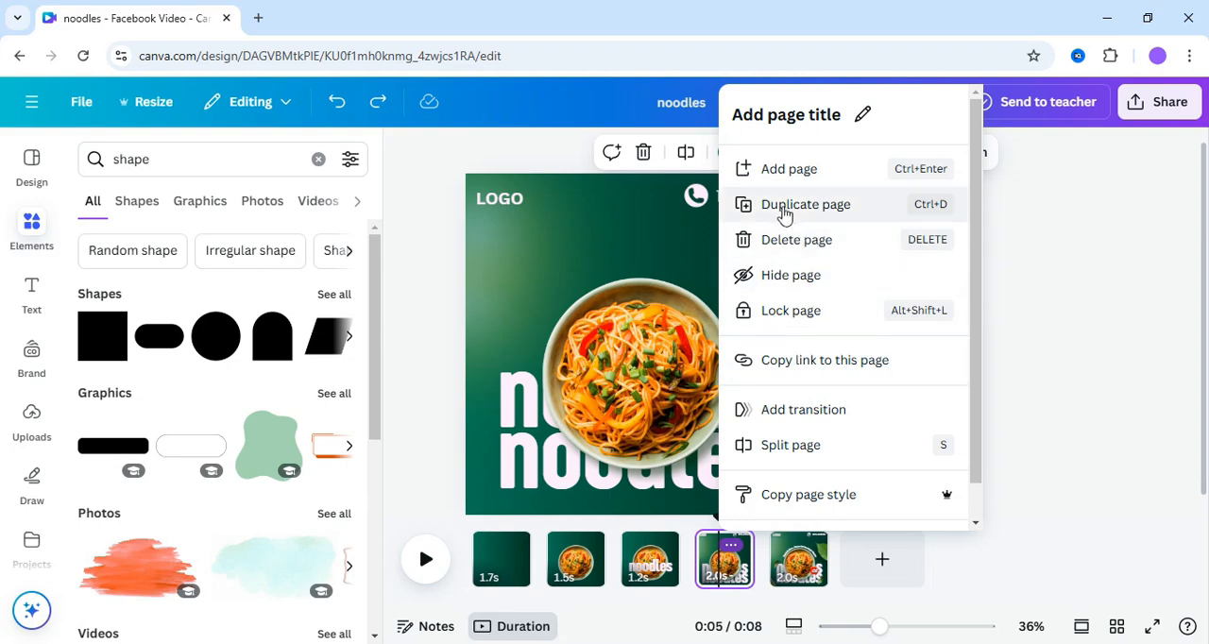
left_click(781, 212)
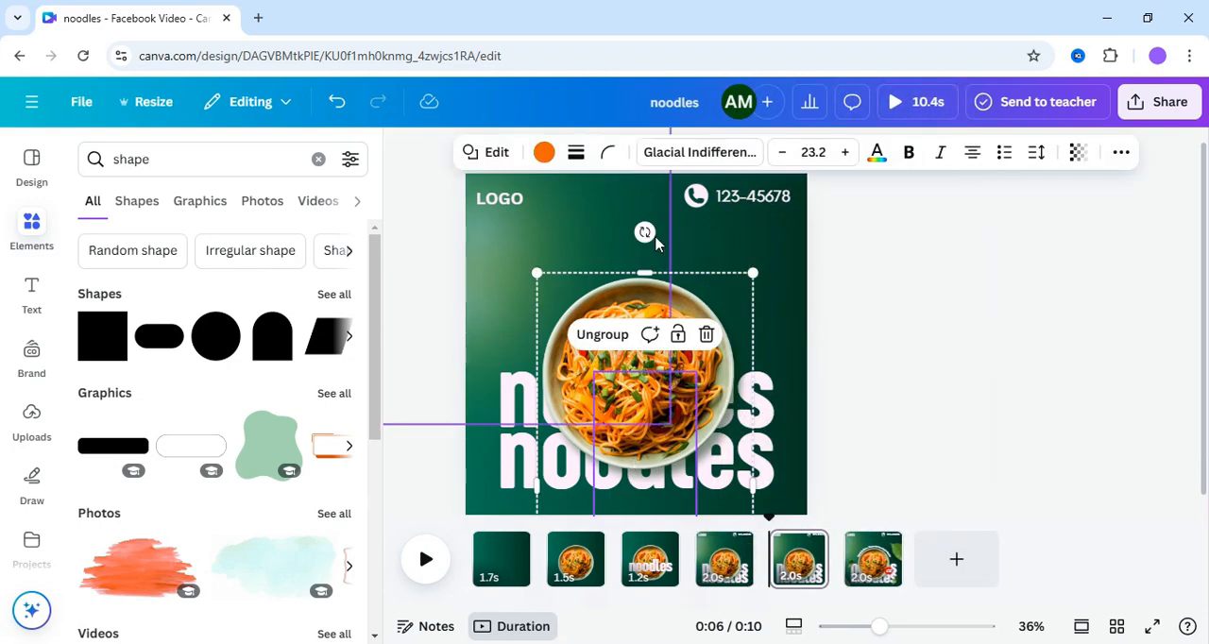
- Rotate the bowl group on page 4 about half a turn so the bowl swings below the page, out of view
left_click_drag(644, 232, 609, 627)
left_click_drag(652, 398, 642, 423)
left_click(790, 419)
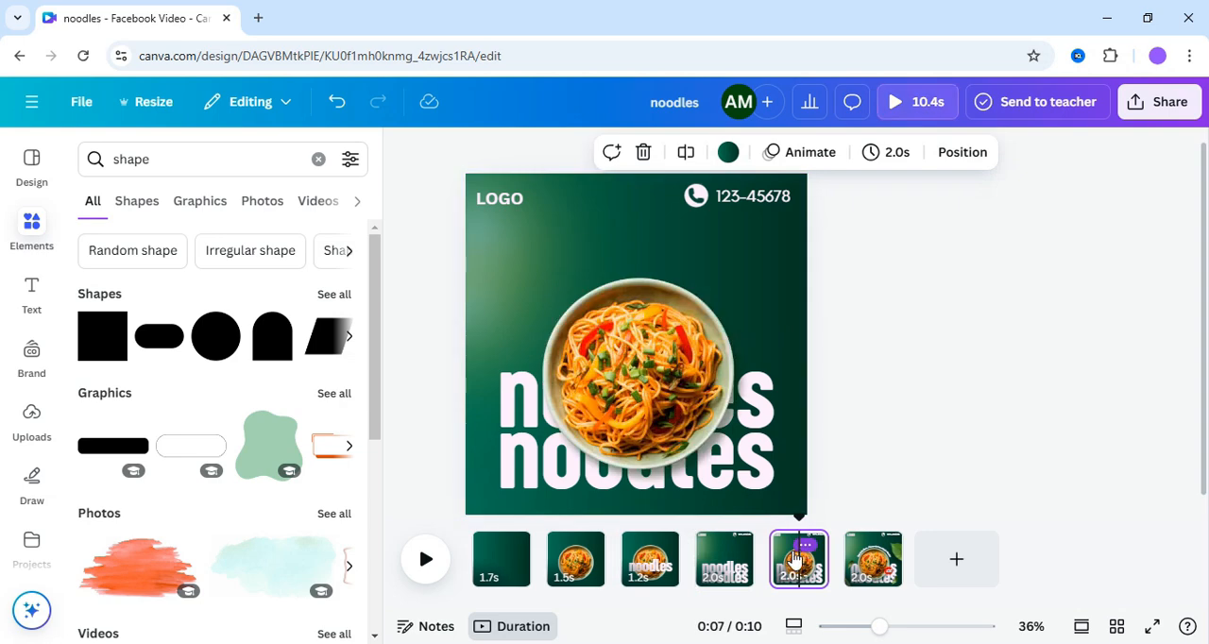
- Apply the Baseline animation to both "noodles" titles on page 4, playing only on enter
left_click(727, 568)
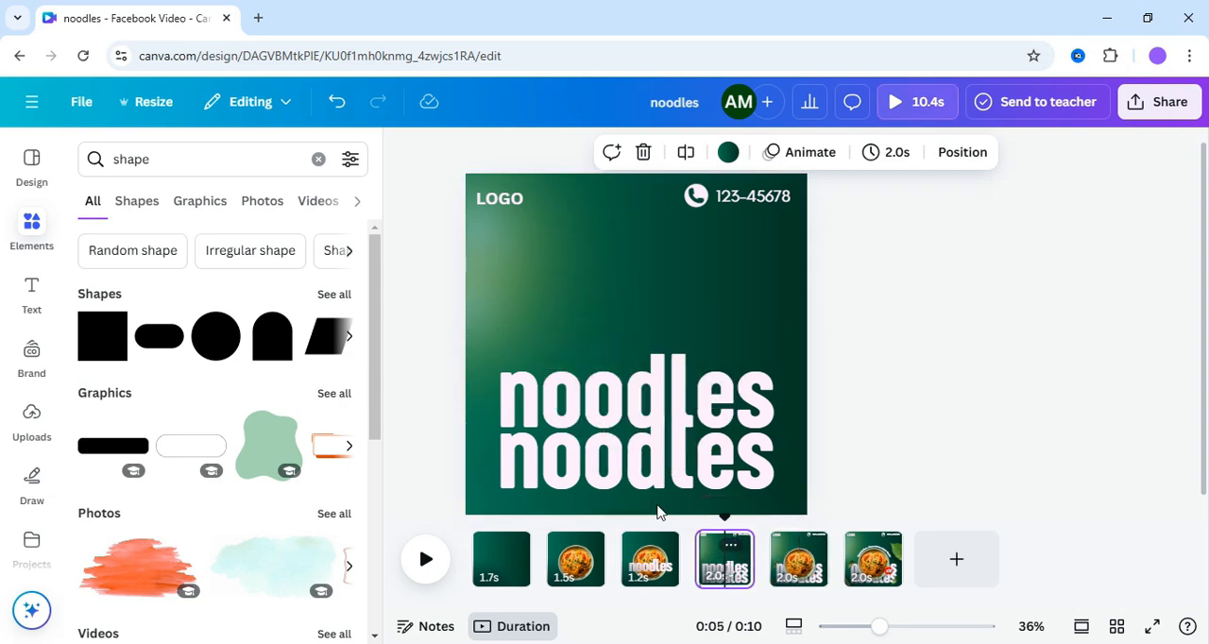
left_click(604, 399)
left_click(931, 297)
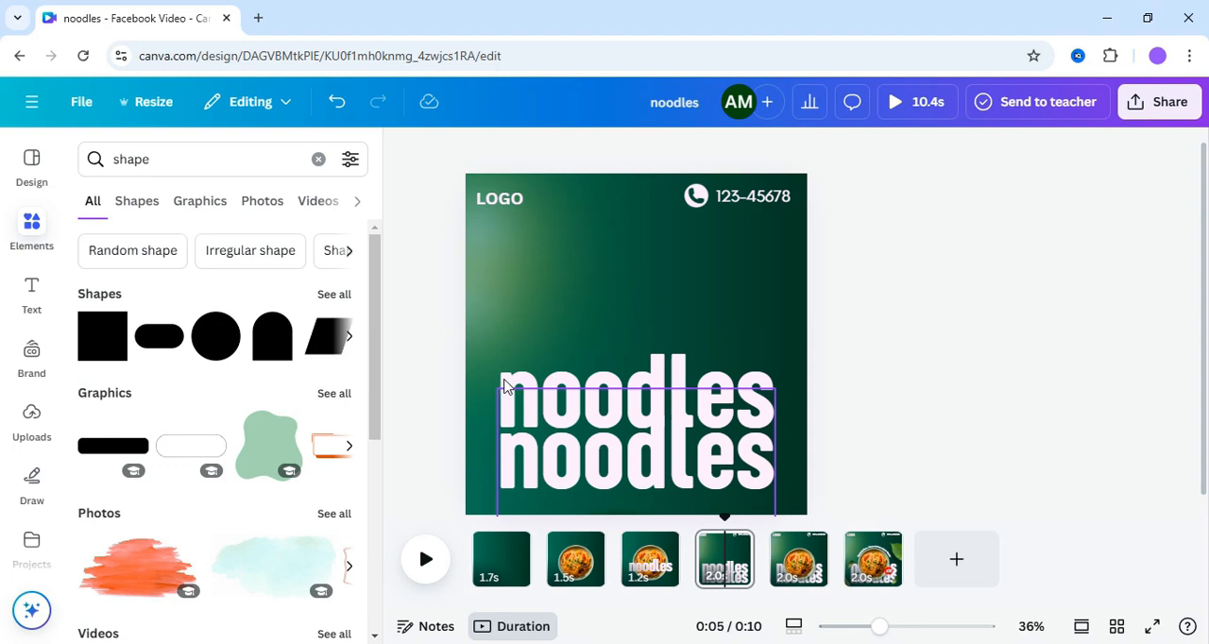
left_click(505, 387)
key("alt+1")
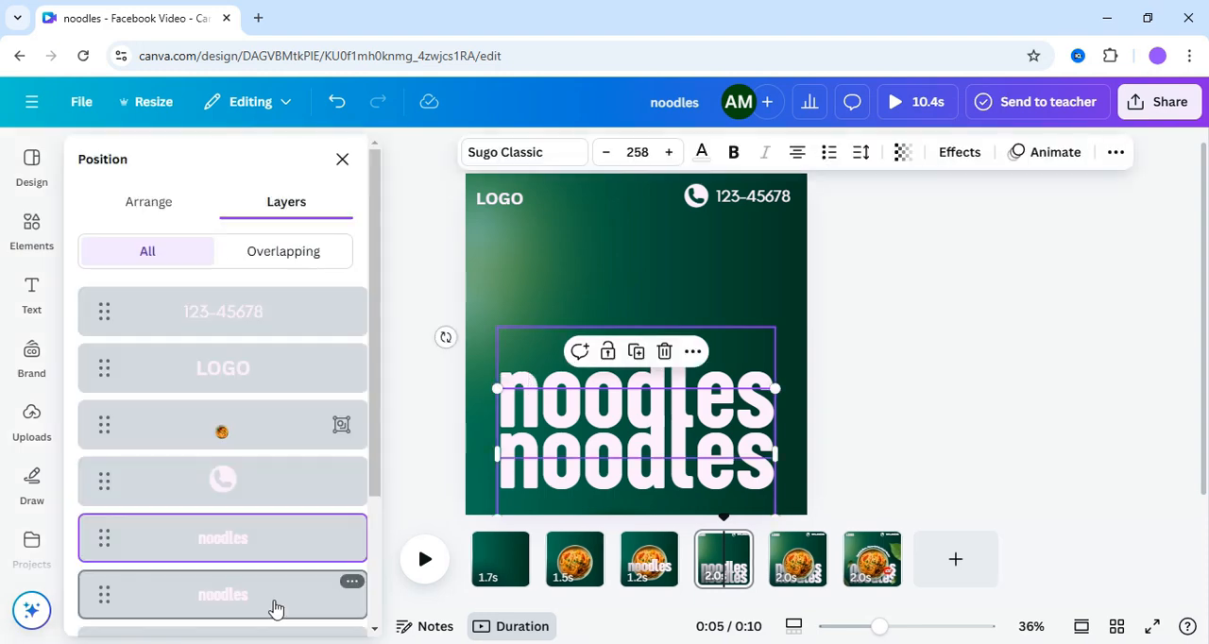
left_click(273, 609, "shift")
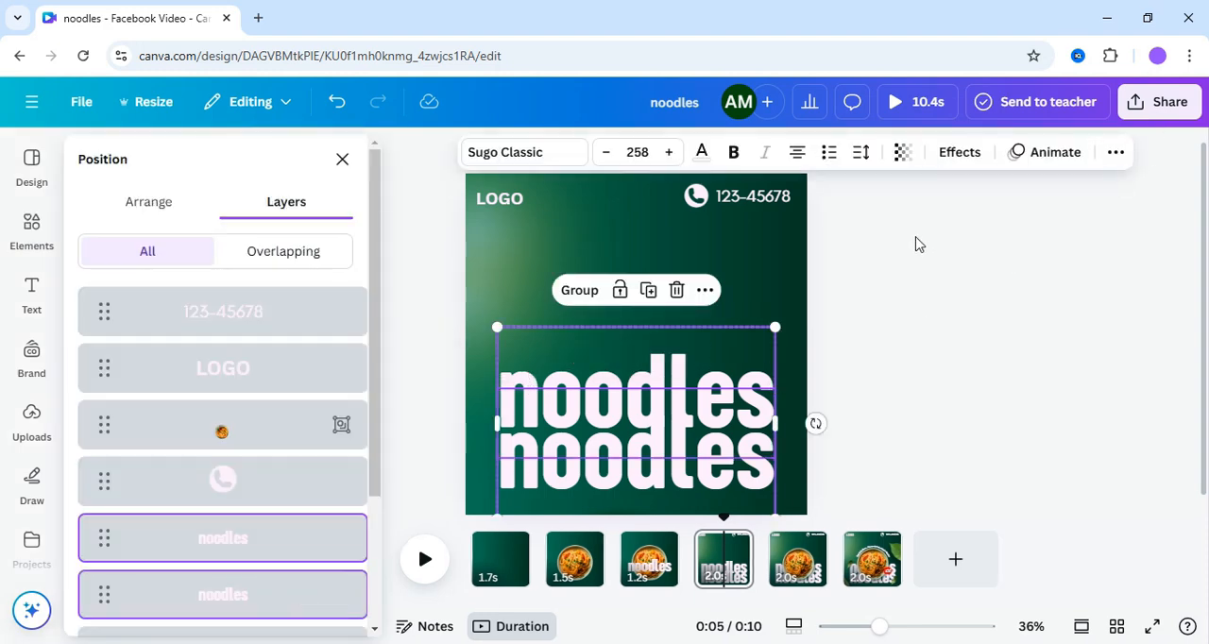
left_click(1043, 163)
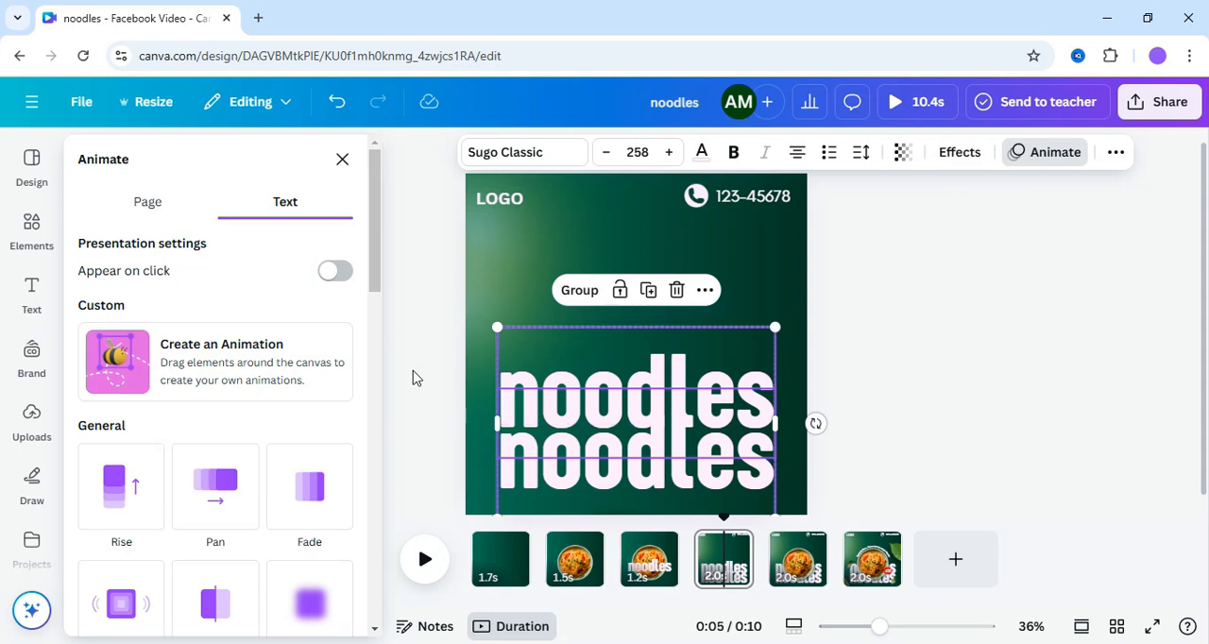
scroll(378, 303, "down", 4)
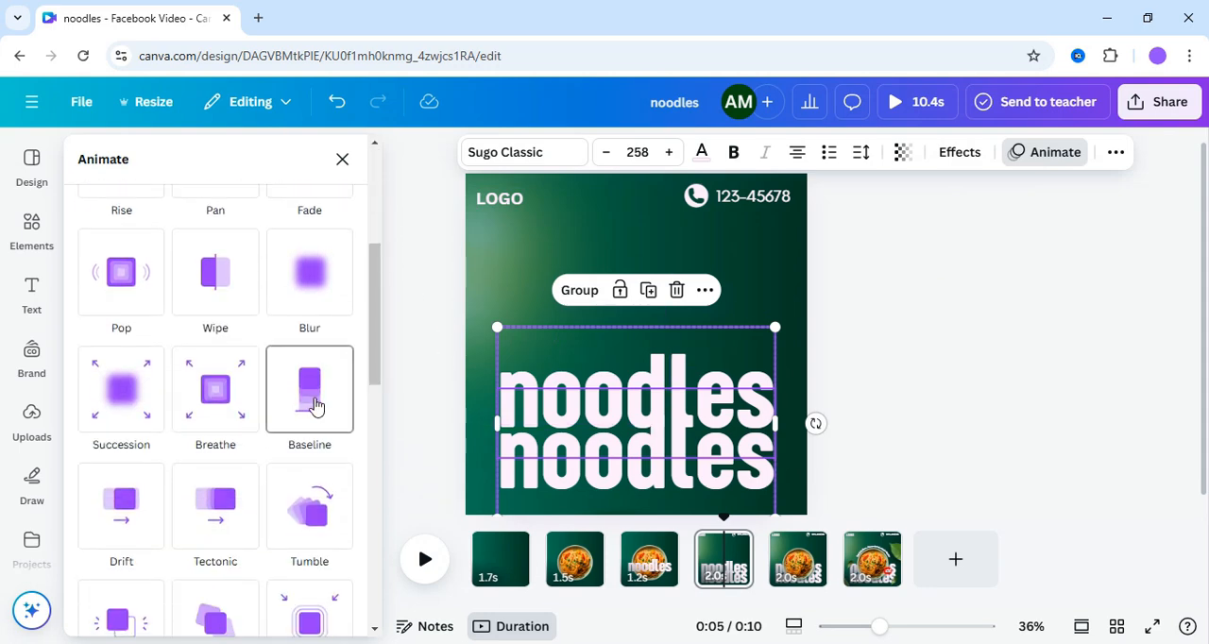
left_click(315, 406)
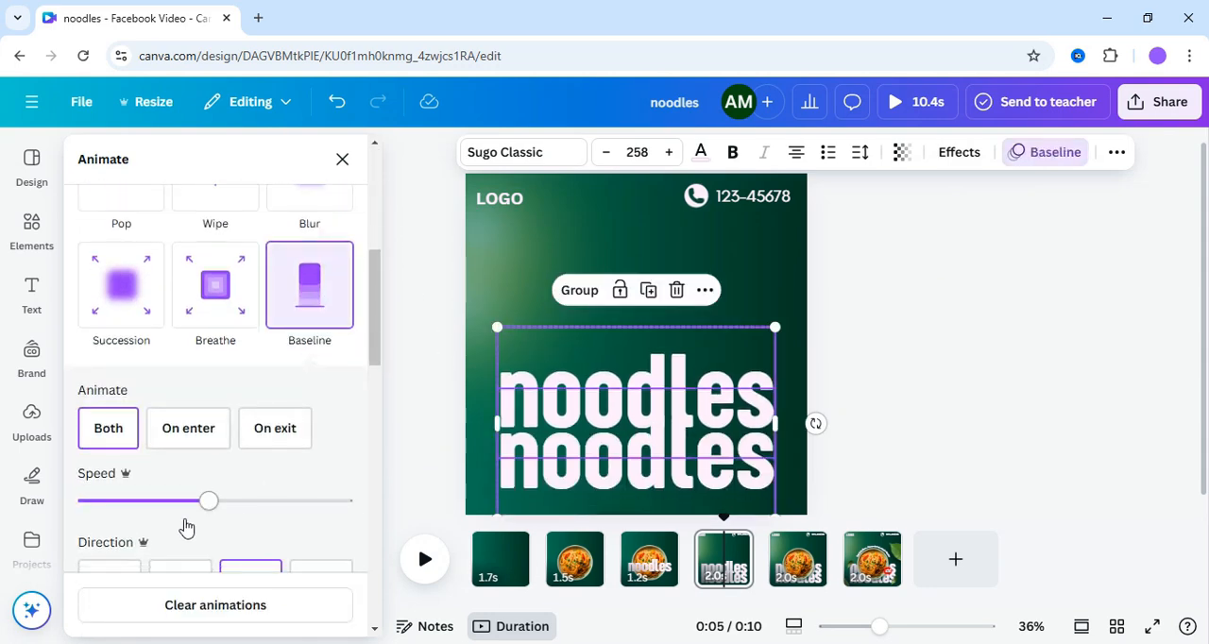
left_click(192, 432)
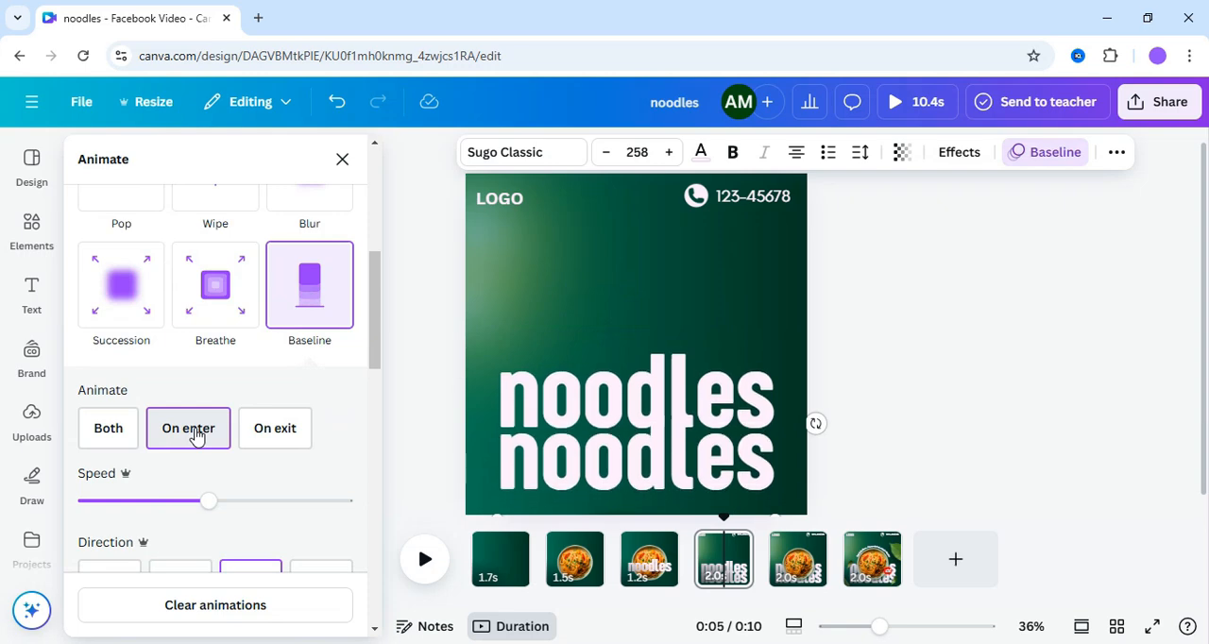
- Add a 0.7-second Match & Move transition between pages 4 and 5, and shorten those pages to 1.0 s and 1.1 s
left_click(771, 579)
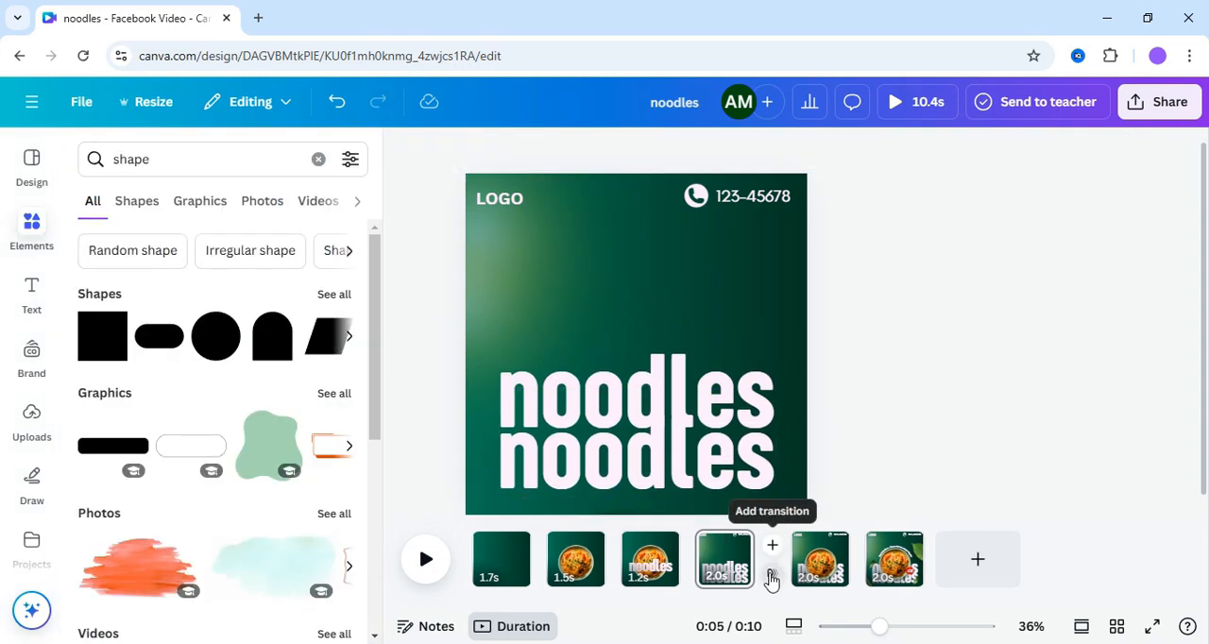
left_click(772, 579)
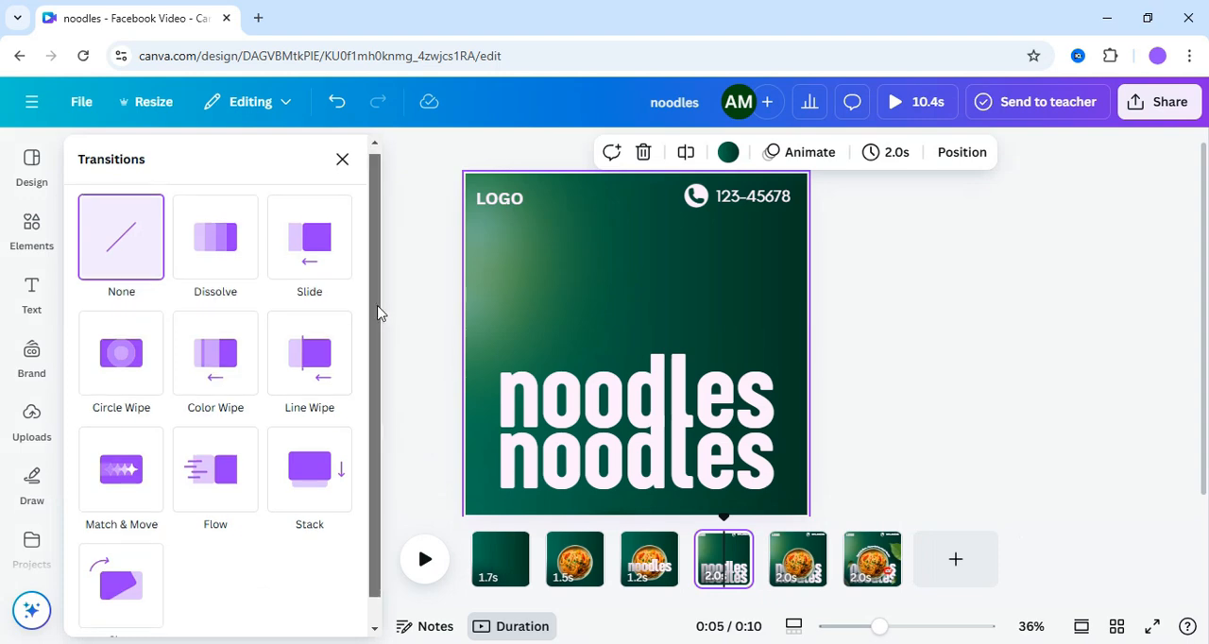
scroll(380, 378, "down", 1)
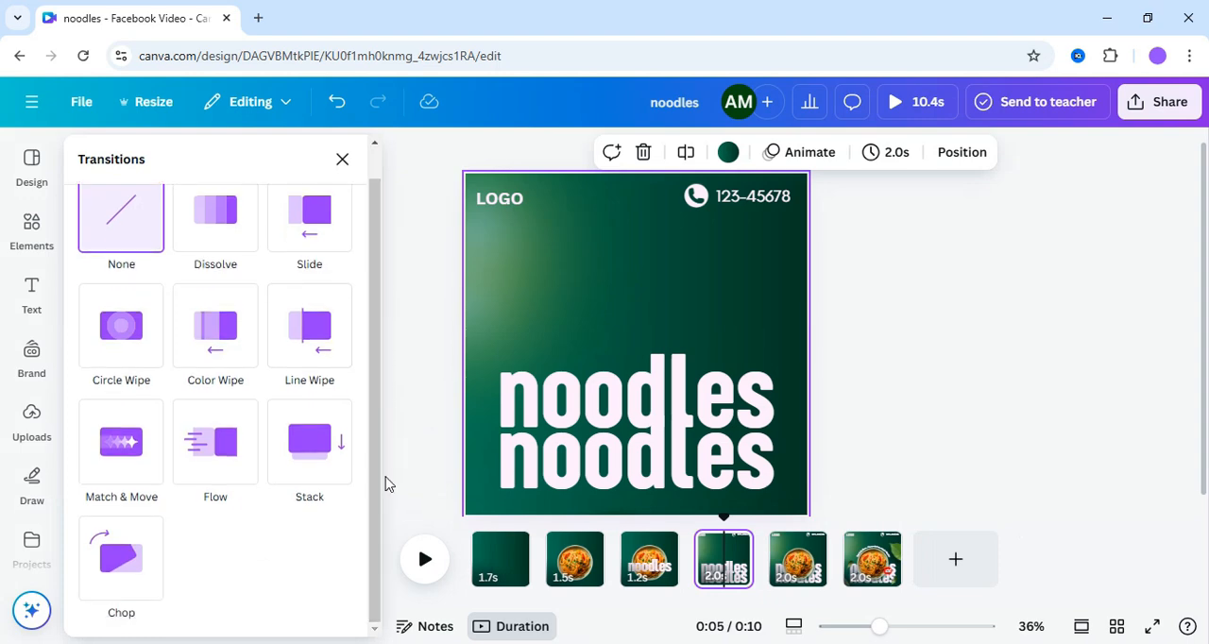
left_click(112, 466)
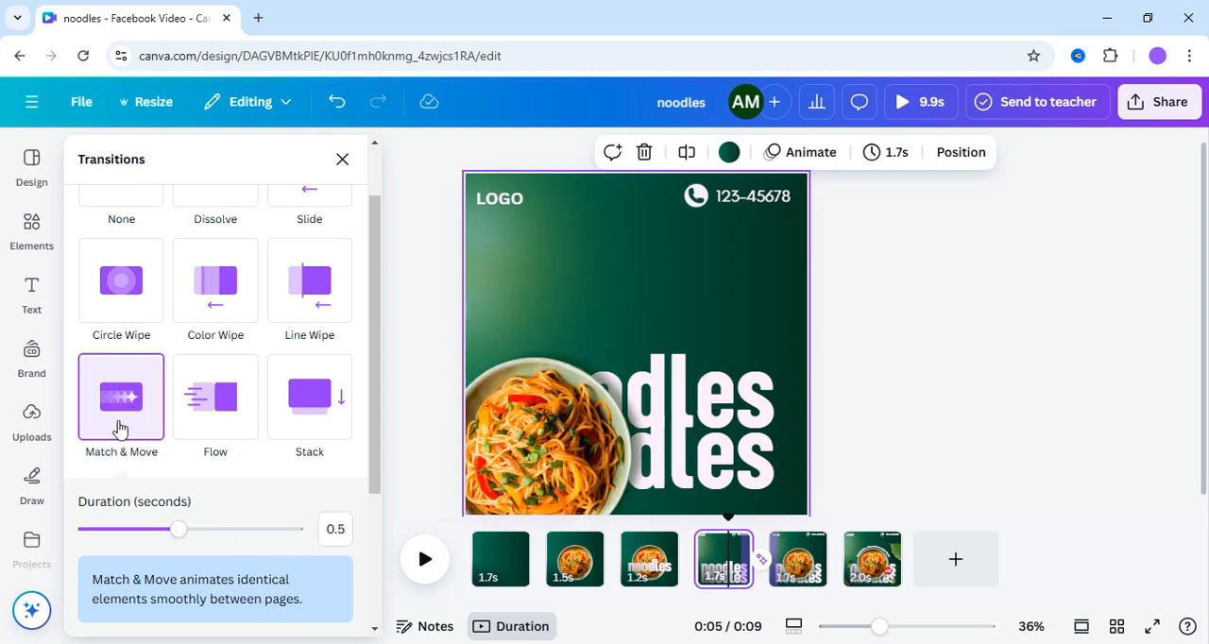
left_click_drag(179, 529, 225, 529)
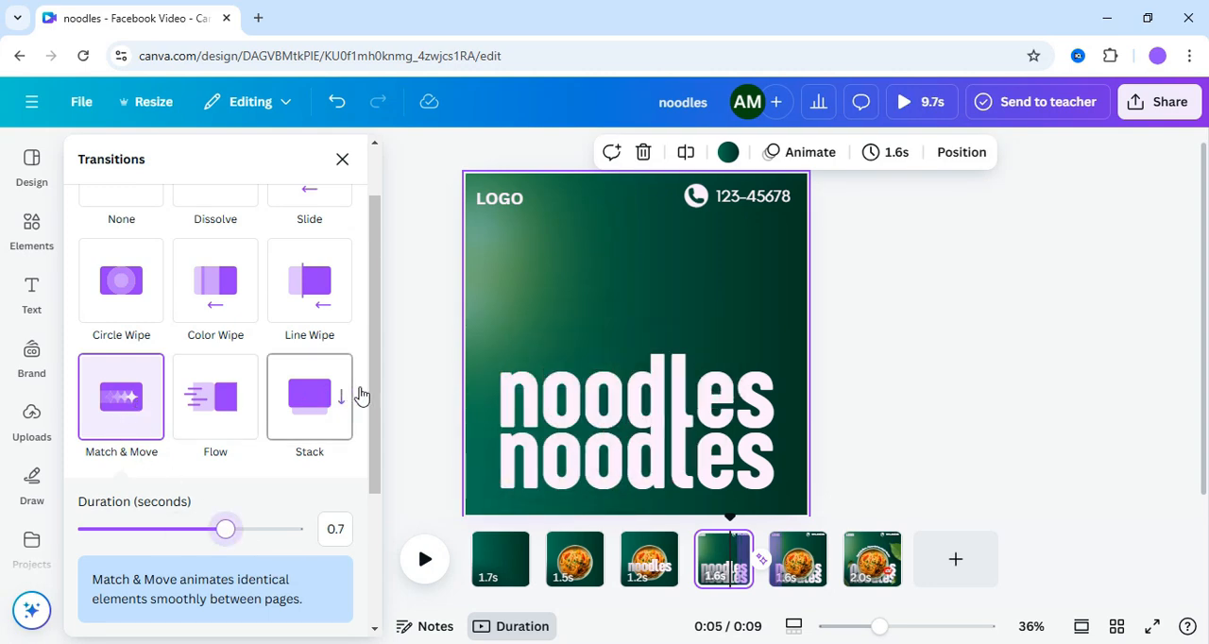
left_click(433, 388)
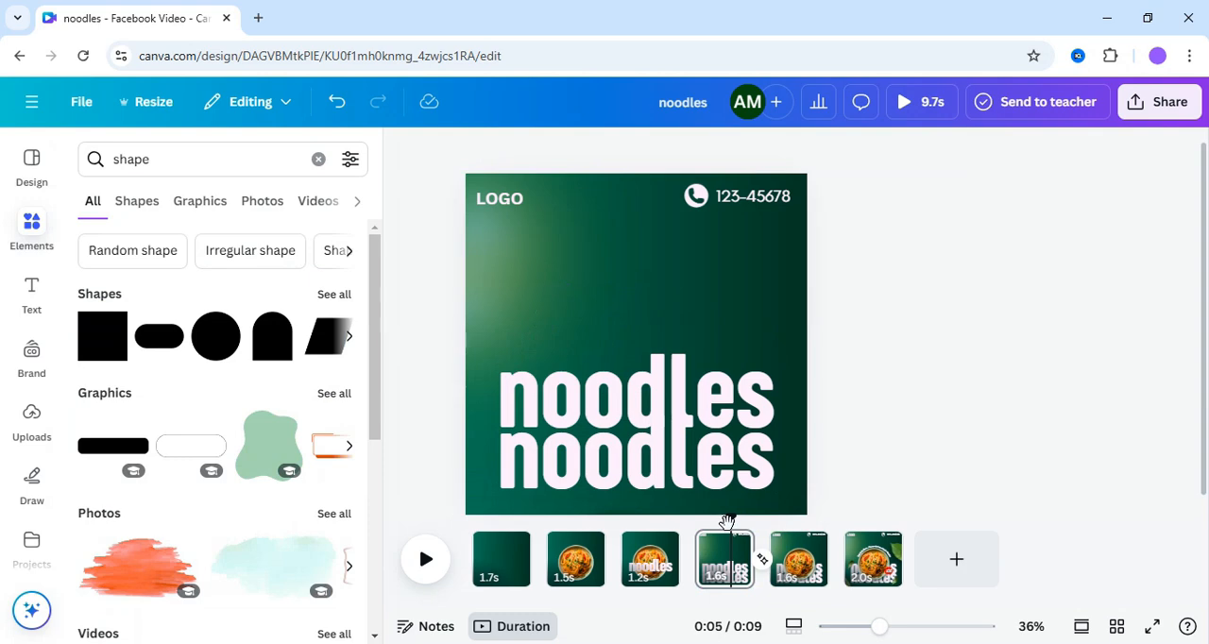
left_click_drag(692, 529, 855, 510)
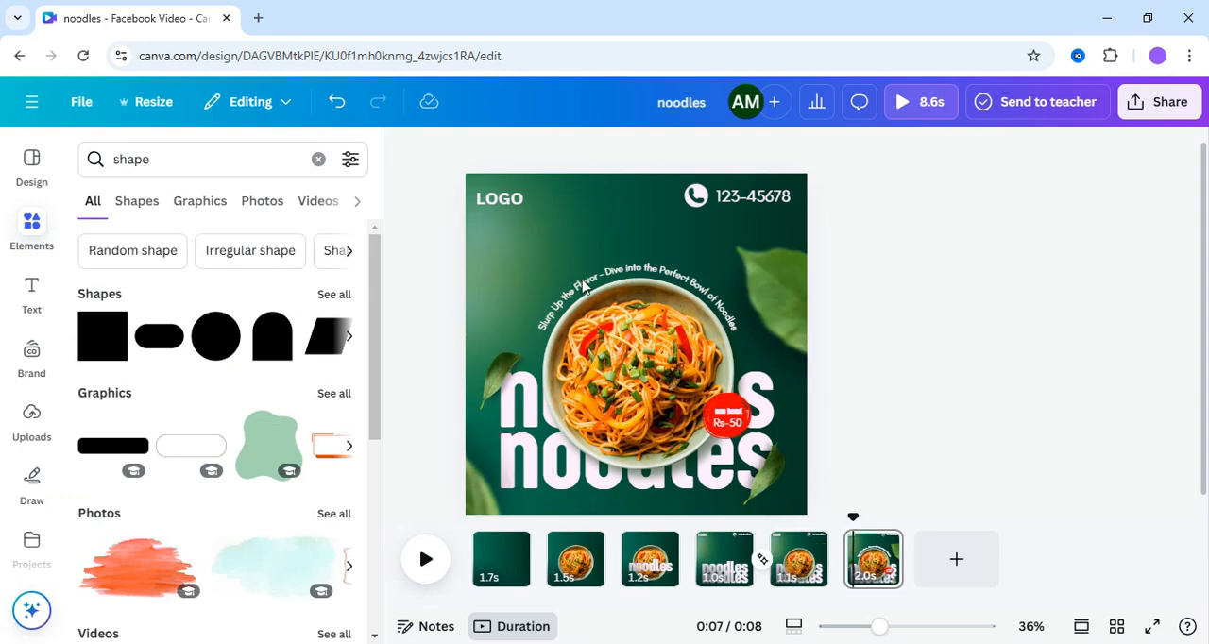
- Select all four leaves on the last page and apply the Blur animation on enter
left_click(775, 288)
left_click(780, 463, "shift")
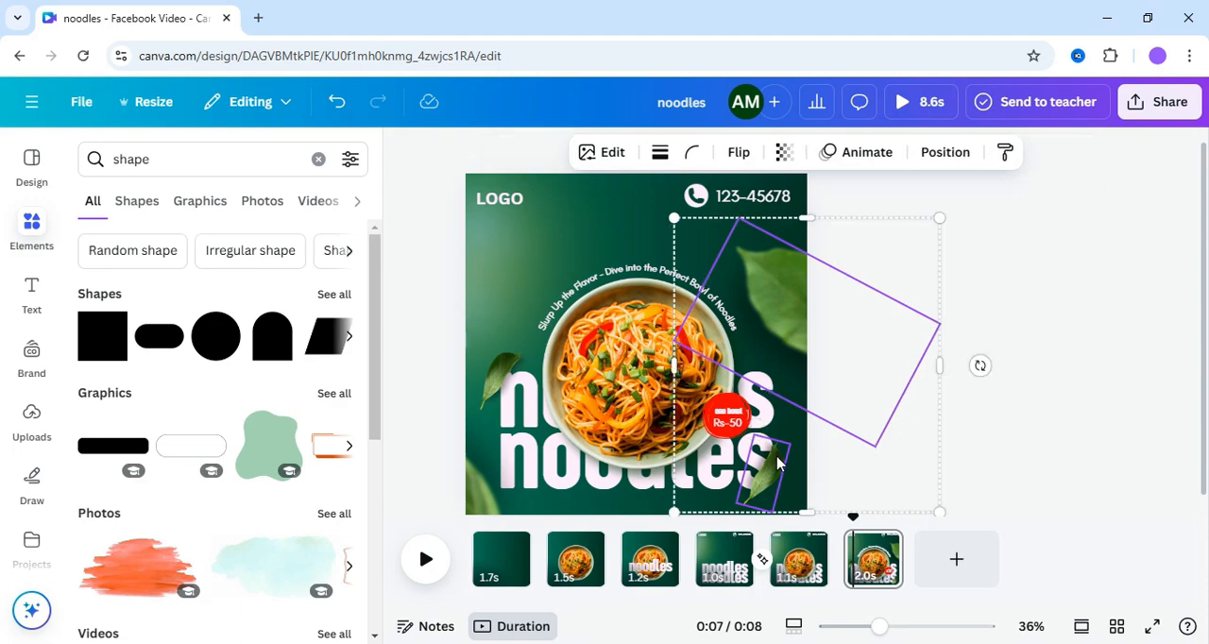
left_click(501, 378, "shift")
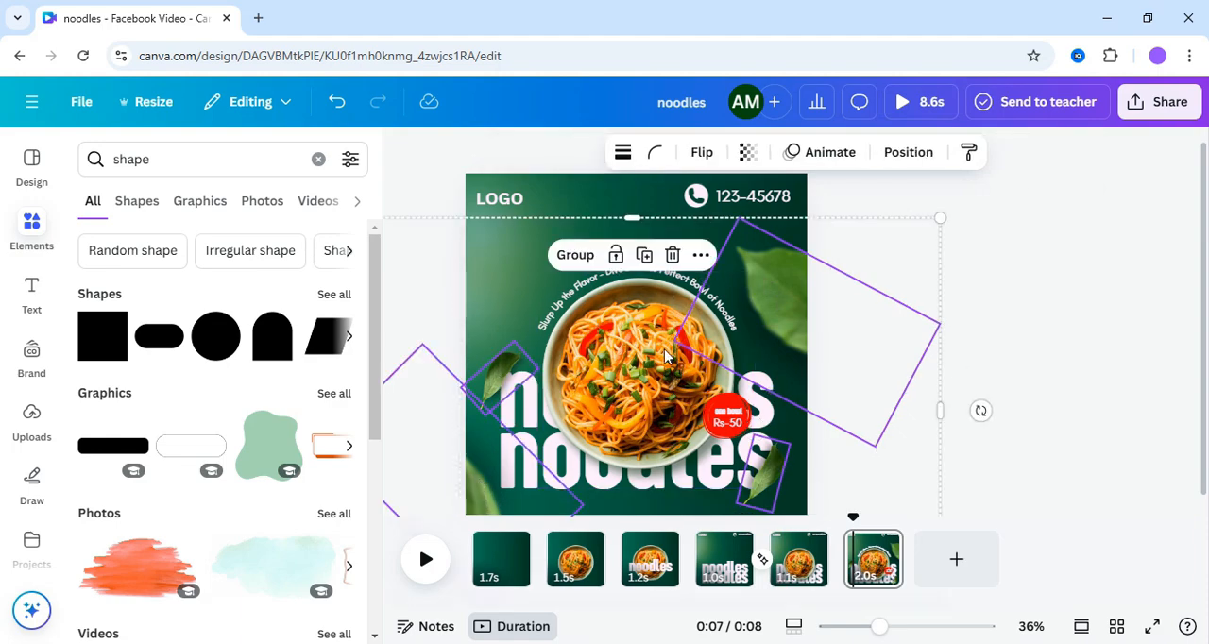
left_click(818, 153)
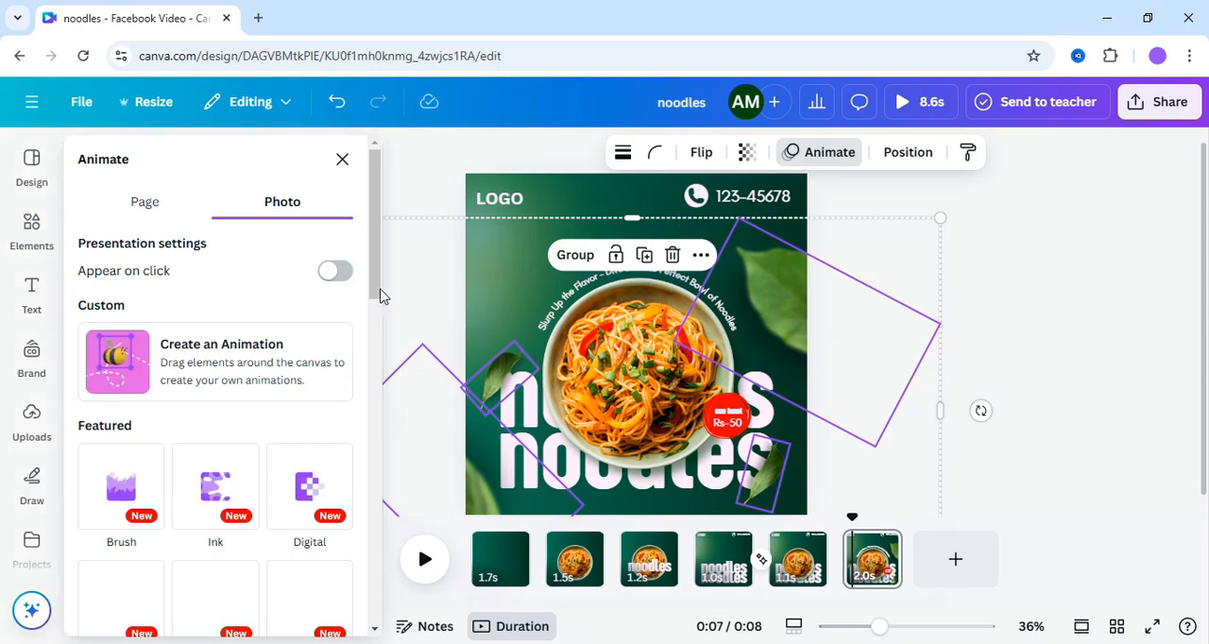
left_click_drag(375, 269, 378, 406)
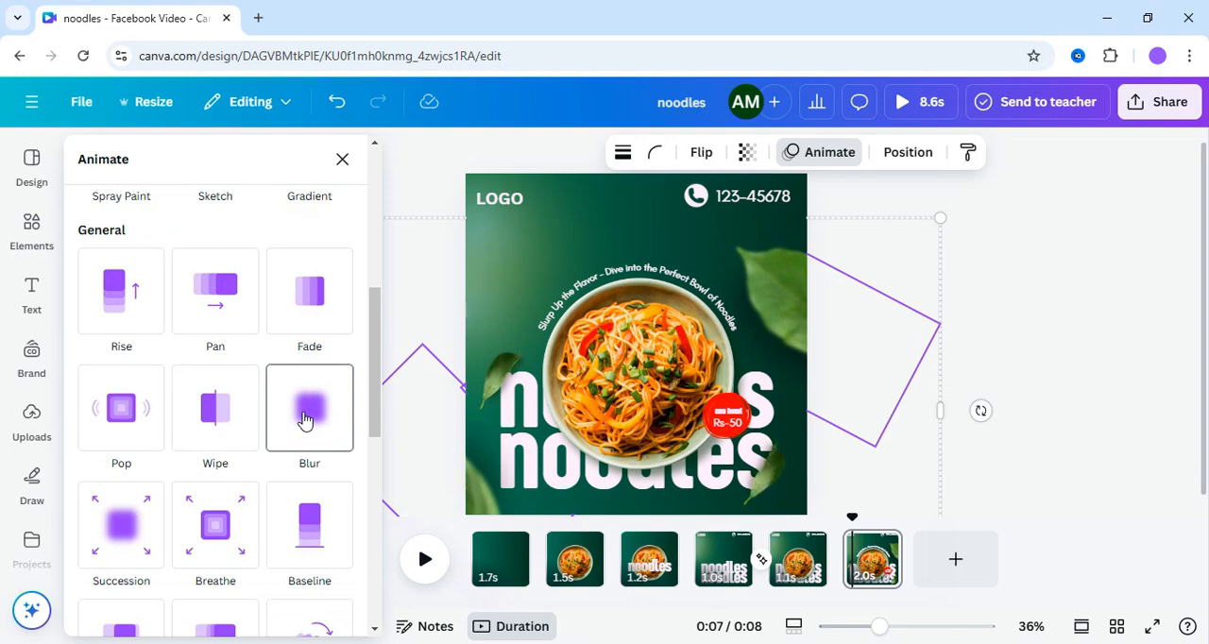
left_click(304, 419)
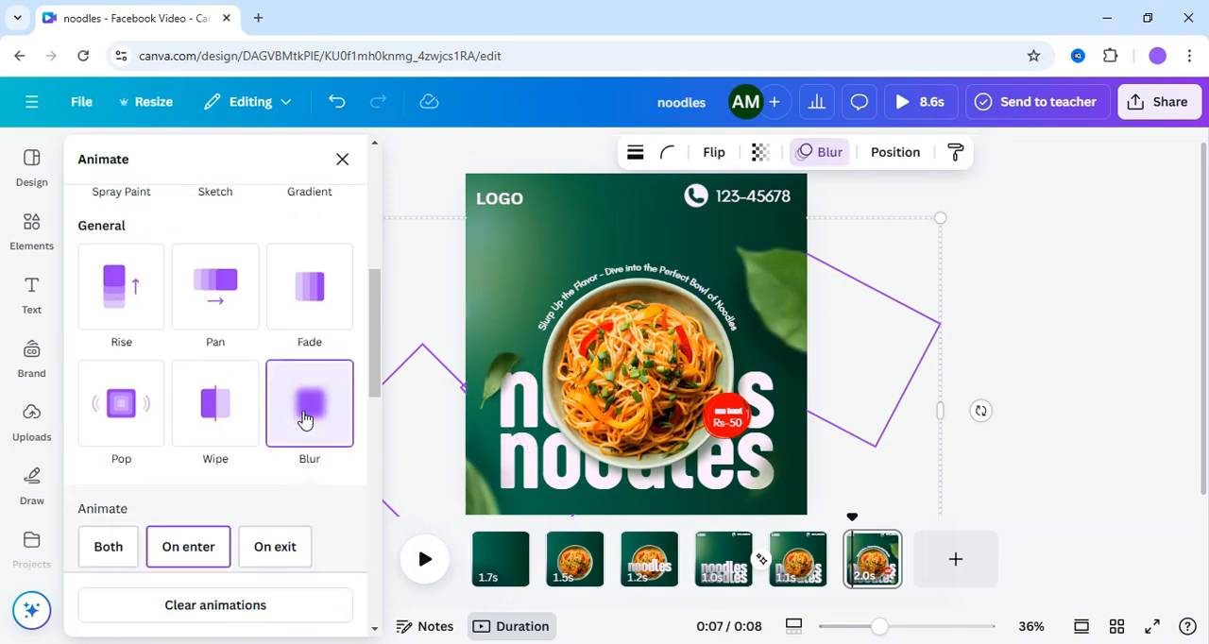
- Show the element timing of the large upper-right leaf on the last page and delay its start slightly
left_click(898, 374)
left_click(864, 331)
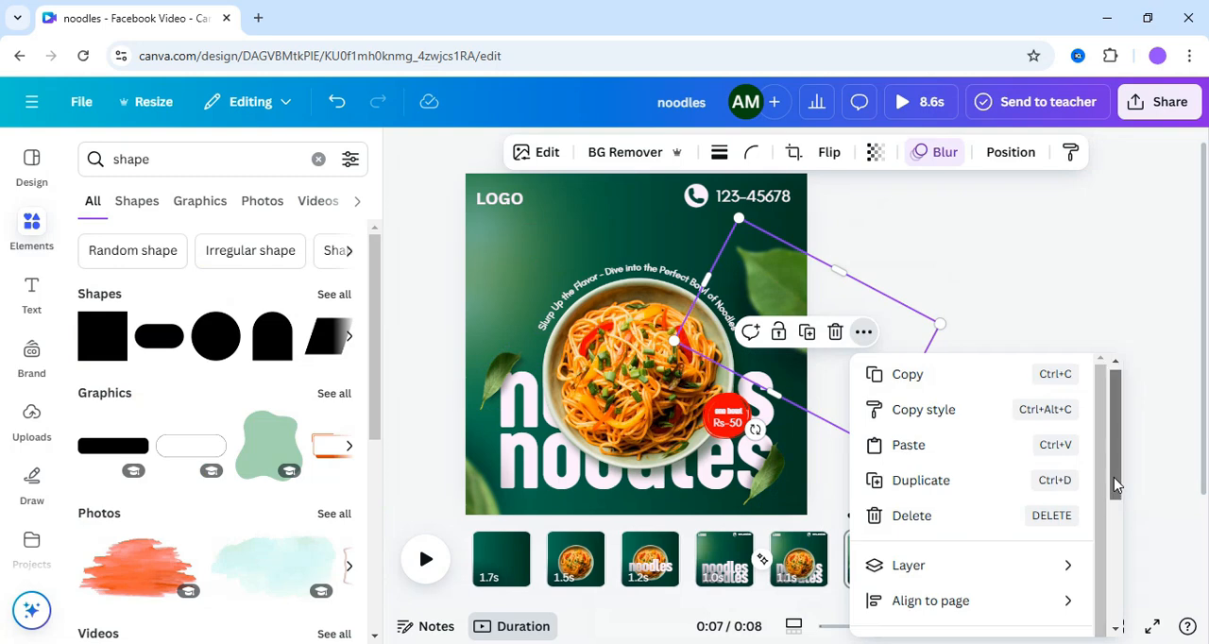
scroll(1113, 483, "down", 2)
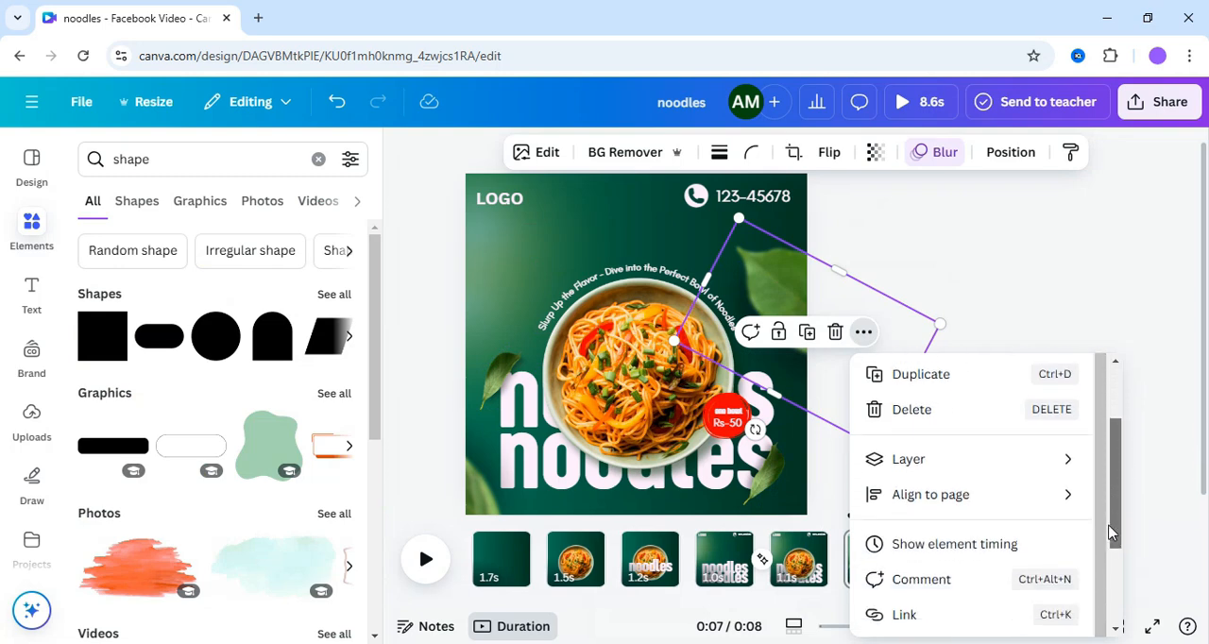
left_click(1005, 546)
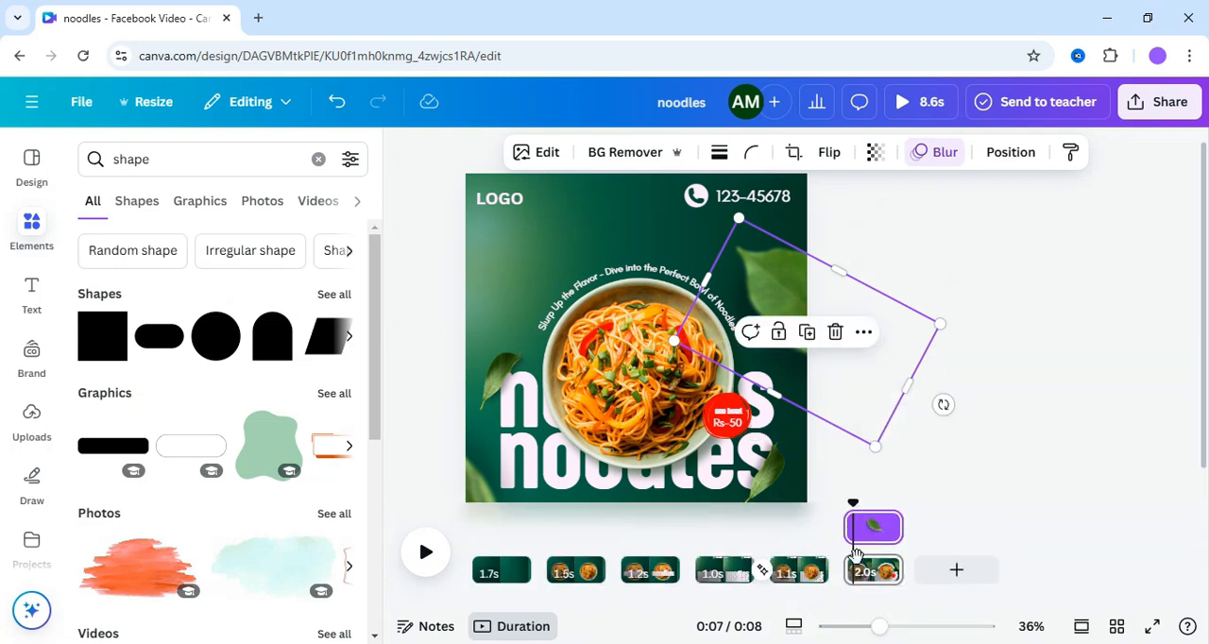
mouse_move(848, 536)
- Stagger the two small leaves on the last page, starting the lower-right one a little later and the left one later still
left_click(767, 482)
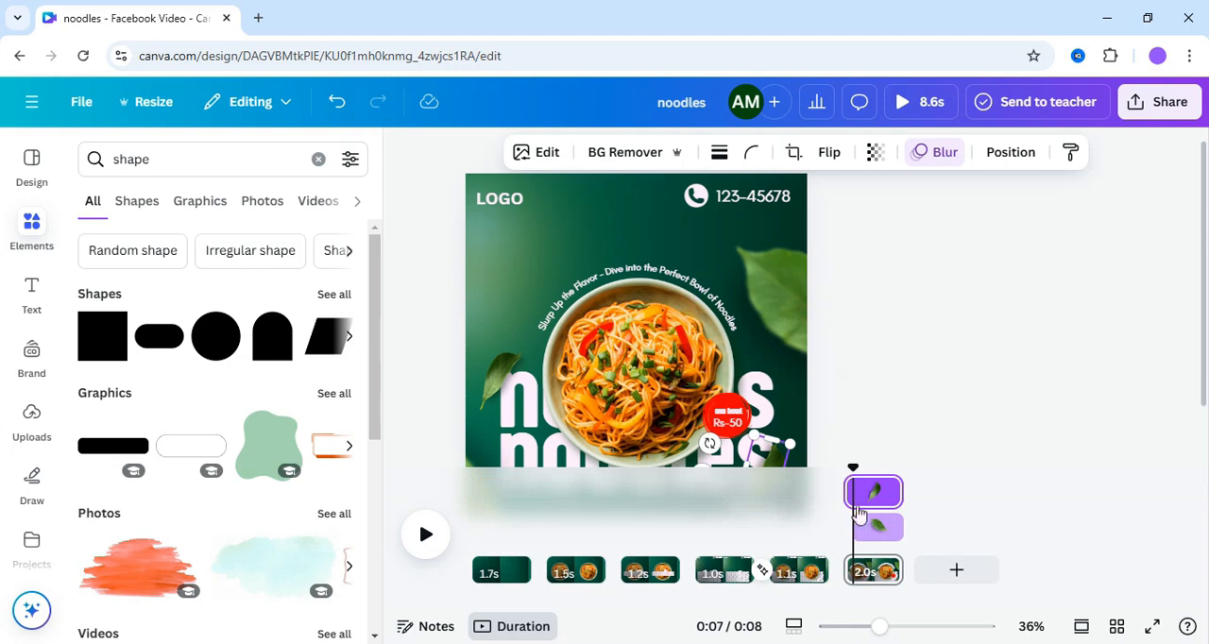
left_click_drag(847, 495, 865, 497)
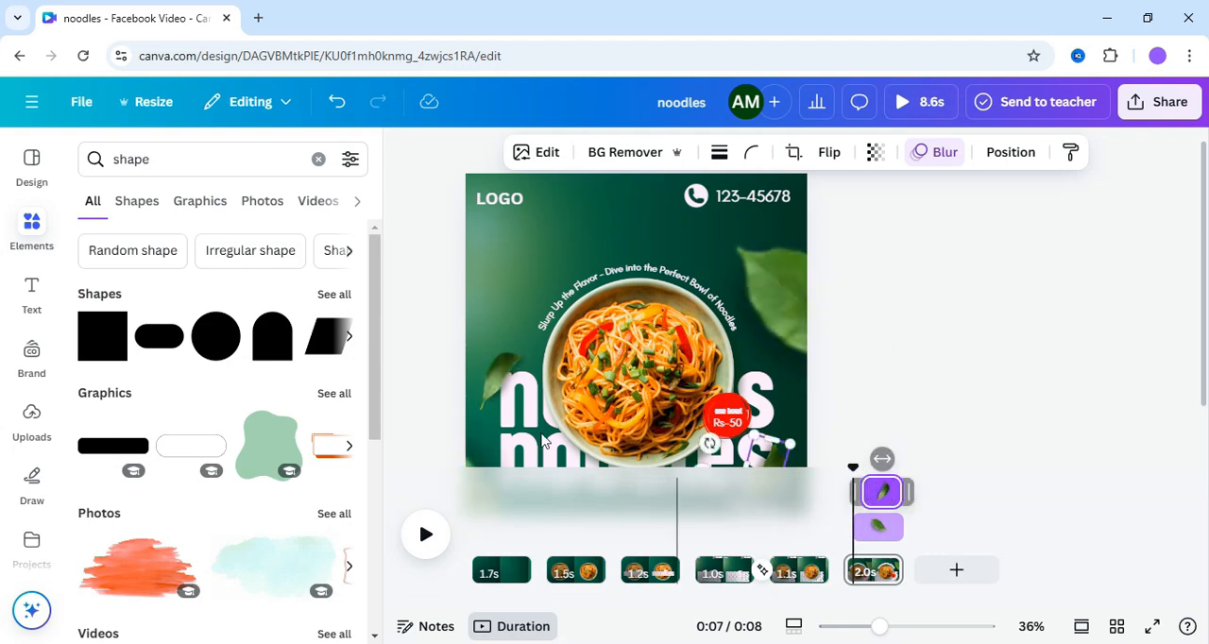
left_click(489, 389)
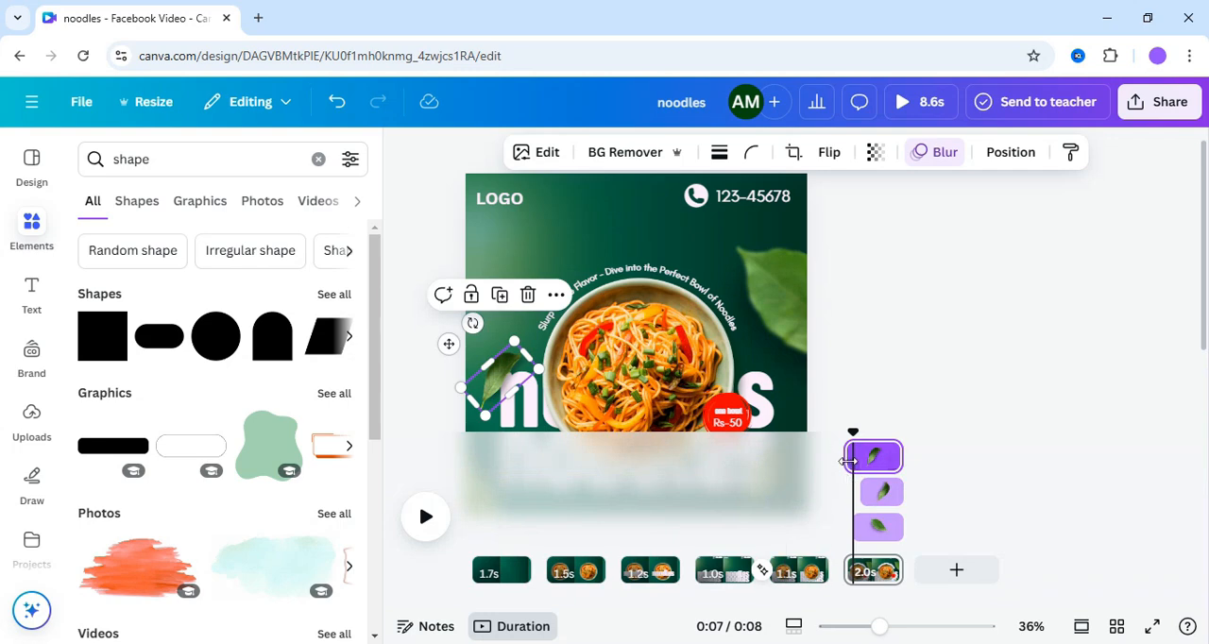
left_click_drag(849, 461, 871, 458)
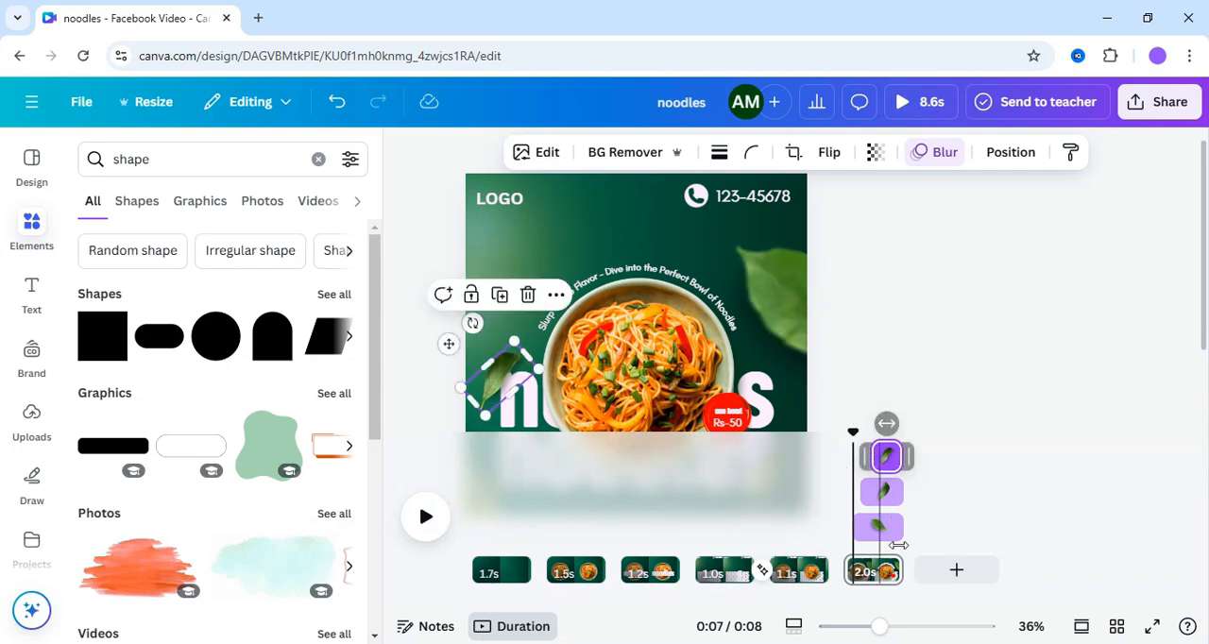
- Delay the start of the blurred lower-left leaf on the last page, and preview the final pages of the video
left_click_drag(879, 635, 870, 628)
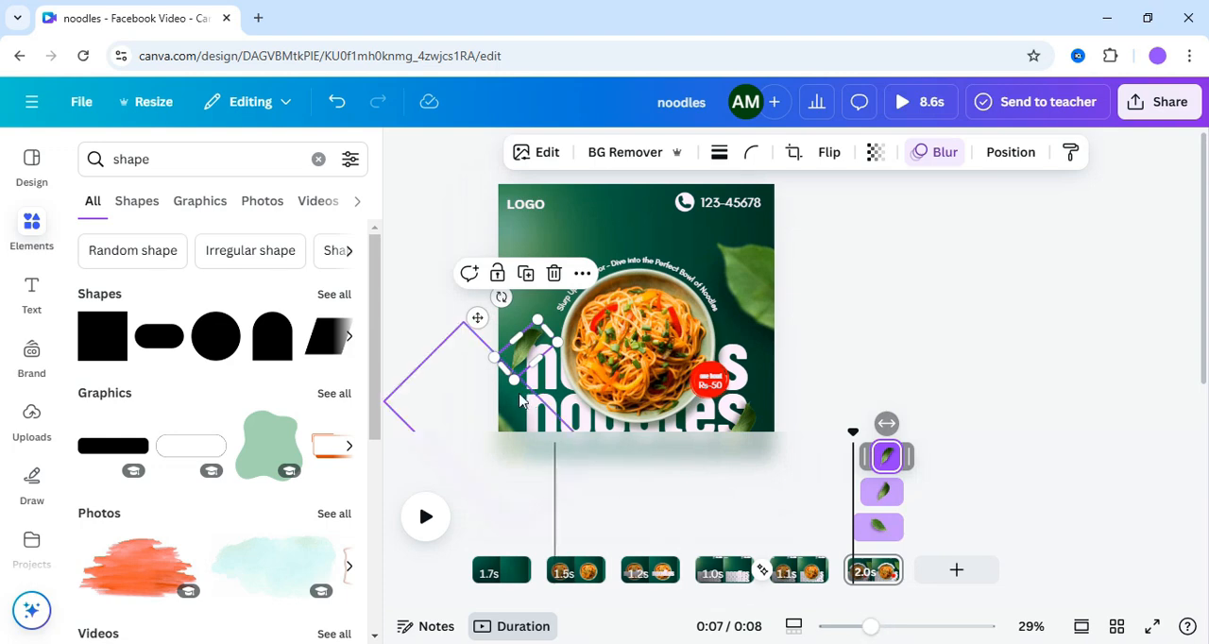
left_click(505, 431)
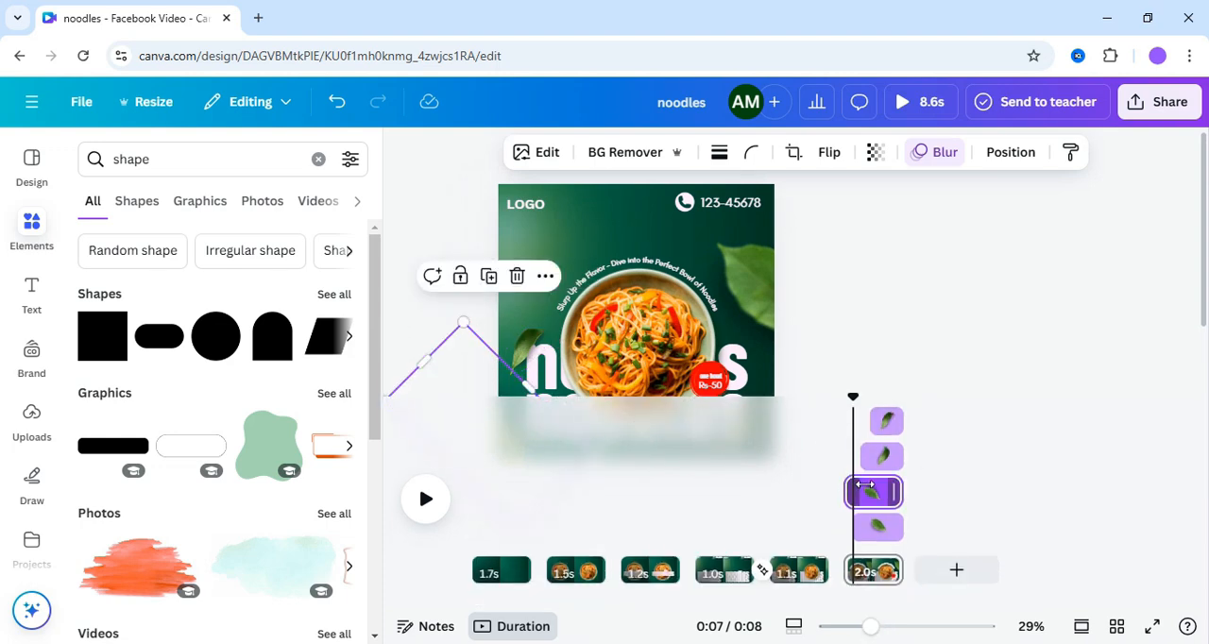
left_click_drag(846, 491, 871, 485)
left_click(762, 535)
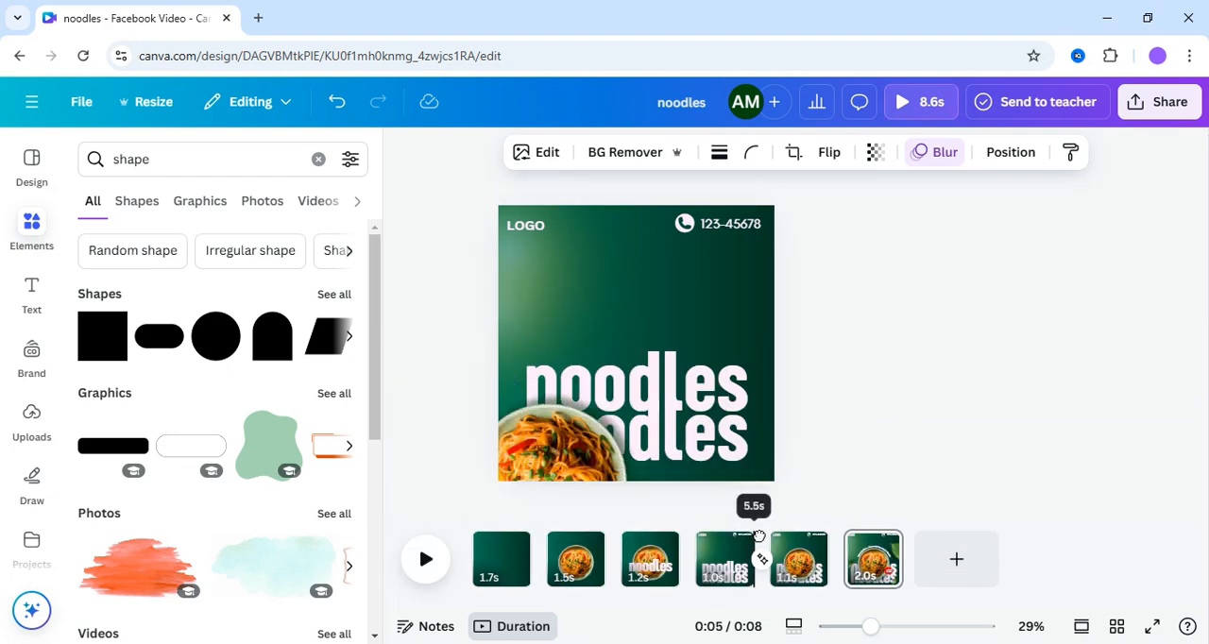
left_click_drag(783, 532, 894, 516)
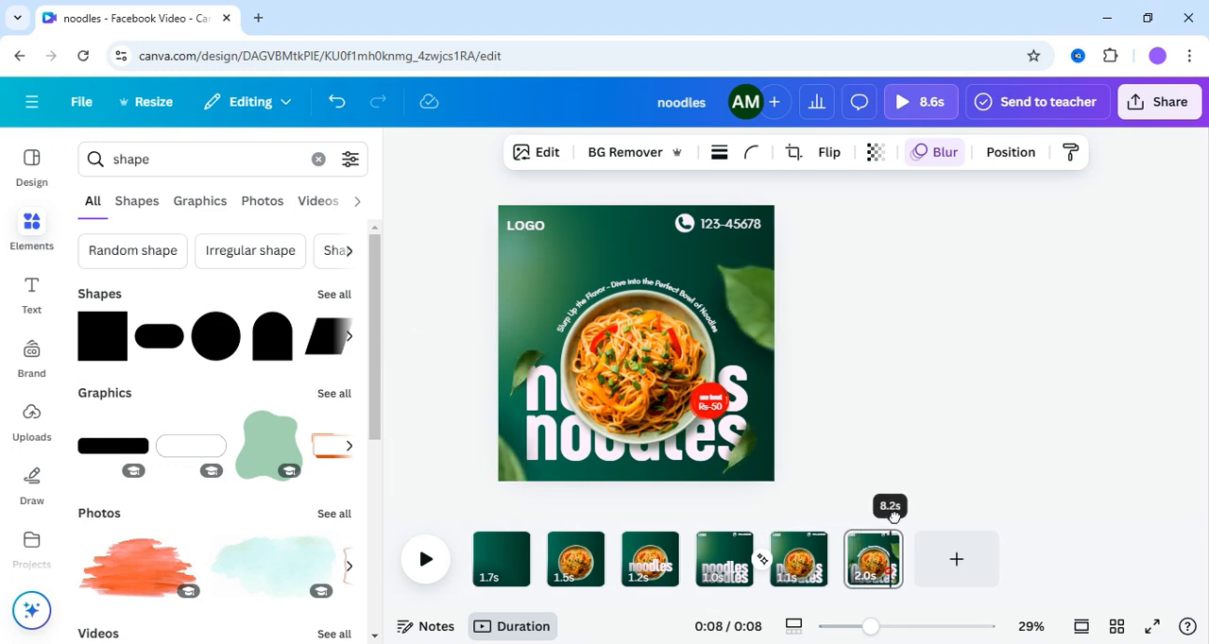
- Apply the Merge text animation on enter to the curved tagline above the bowl on the last page
left_click(682, 303)
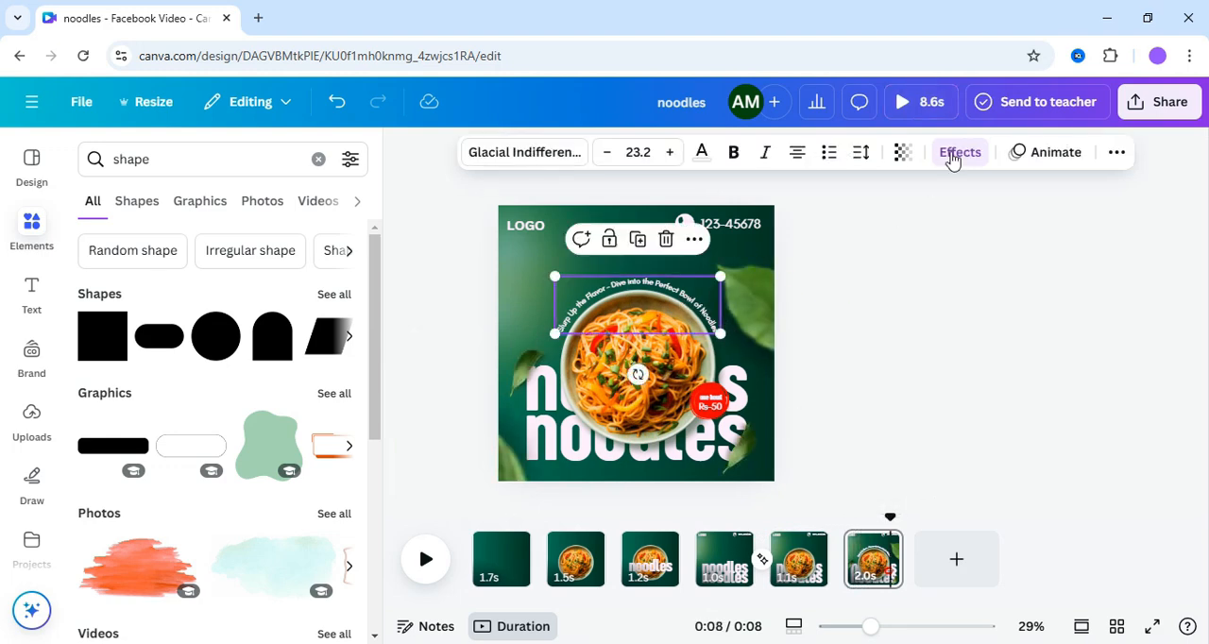
left_click(956, 156)
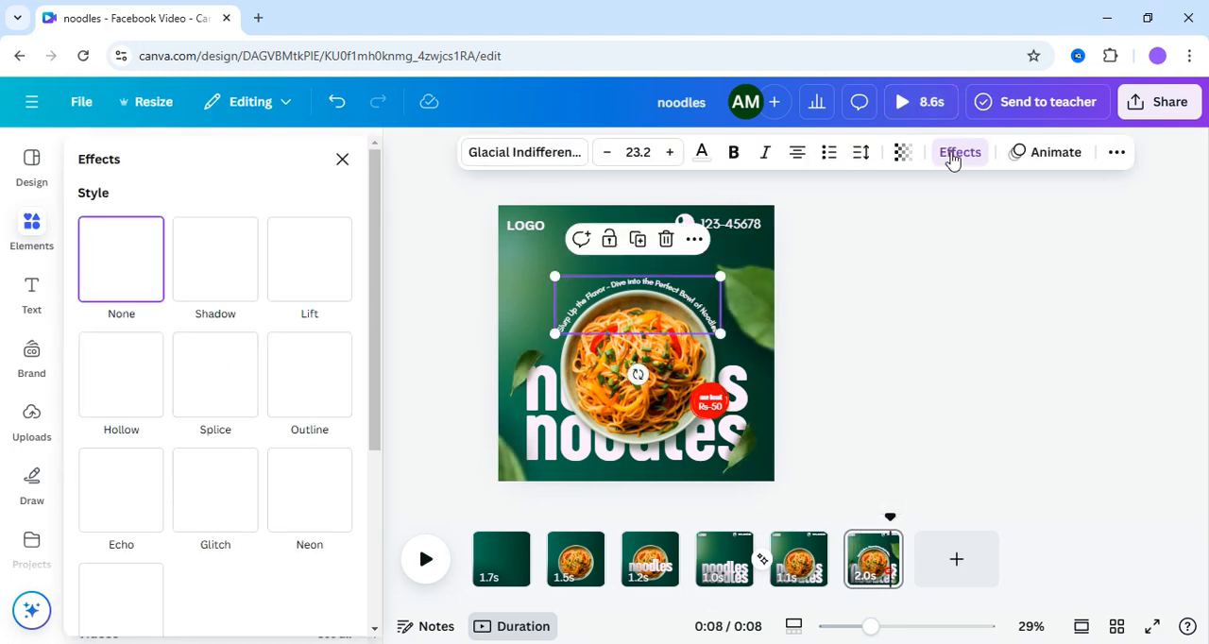
left_click(1016, 153)
left_click_drag(378, 277, 359, 535)
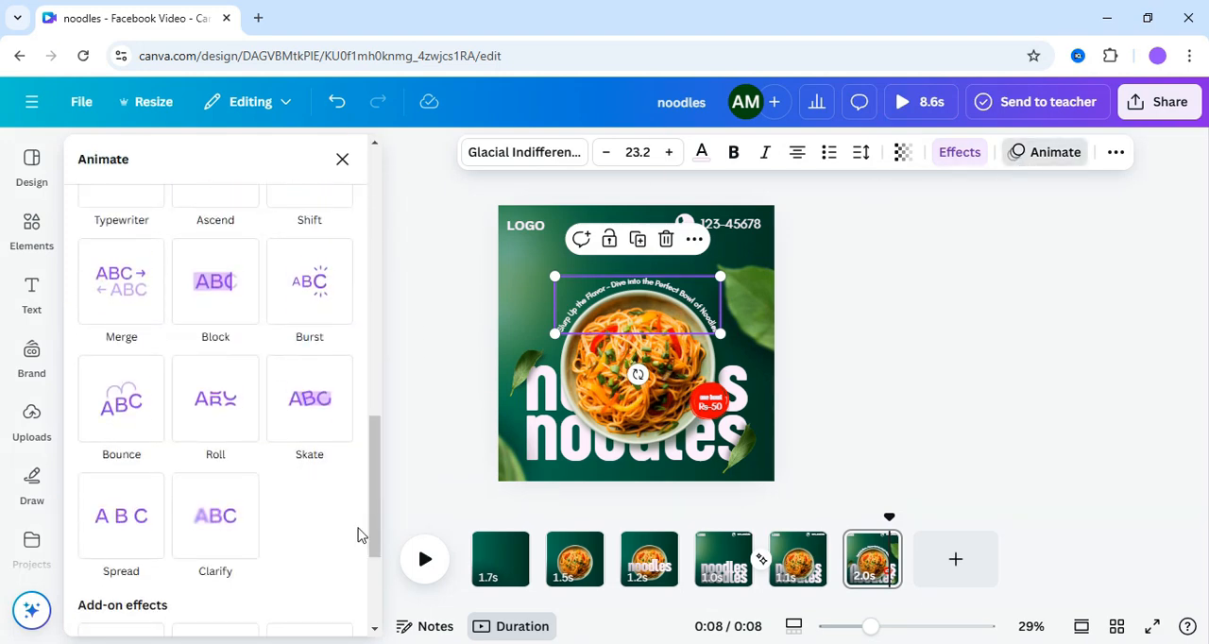
left_click(121, 296)
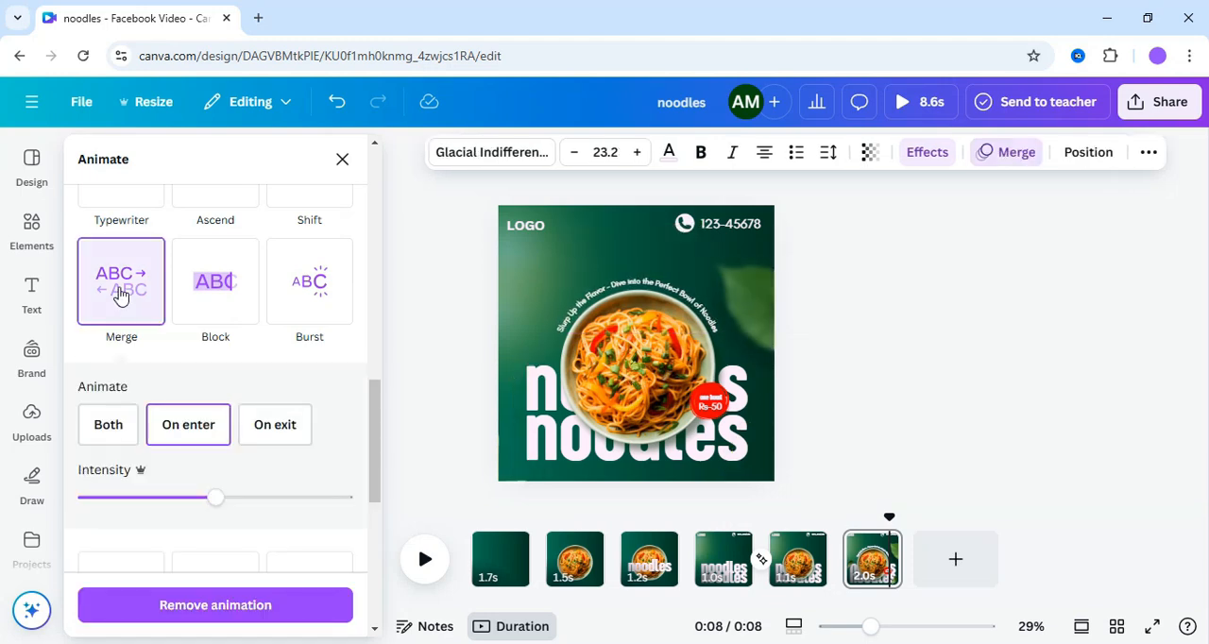
key("Escape")
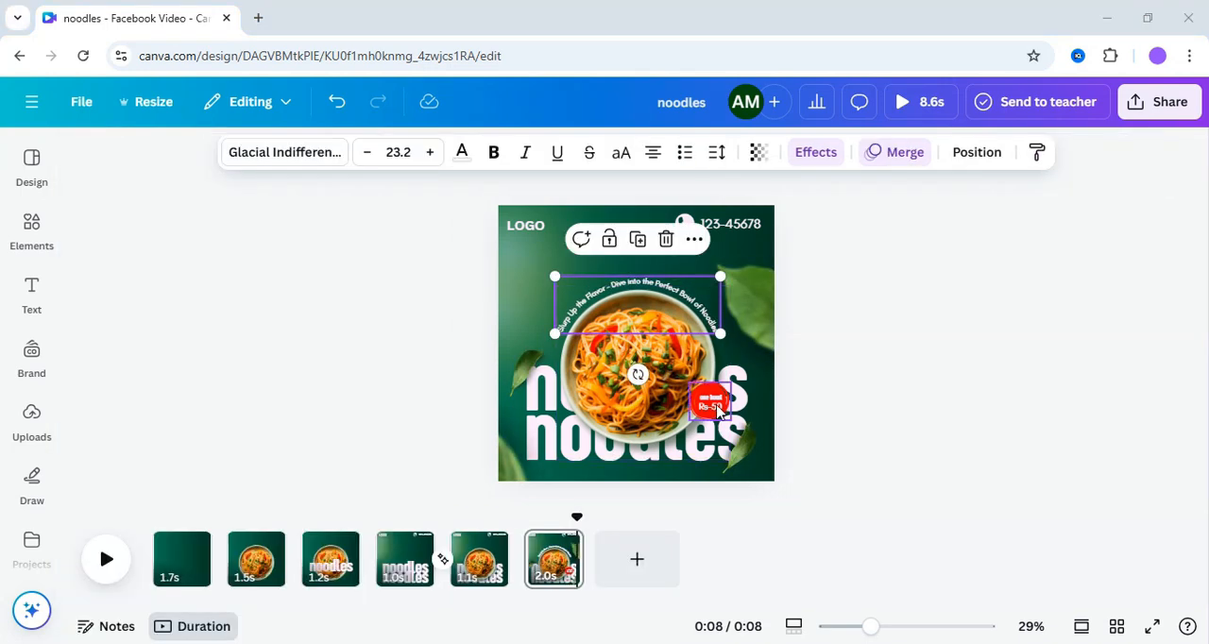
- Apply the Pop animation on enter to the red price badge group on the last page
left_click(716, 409)
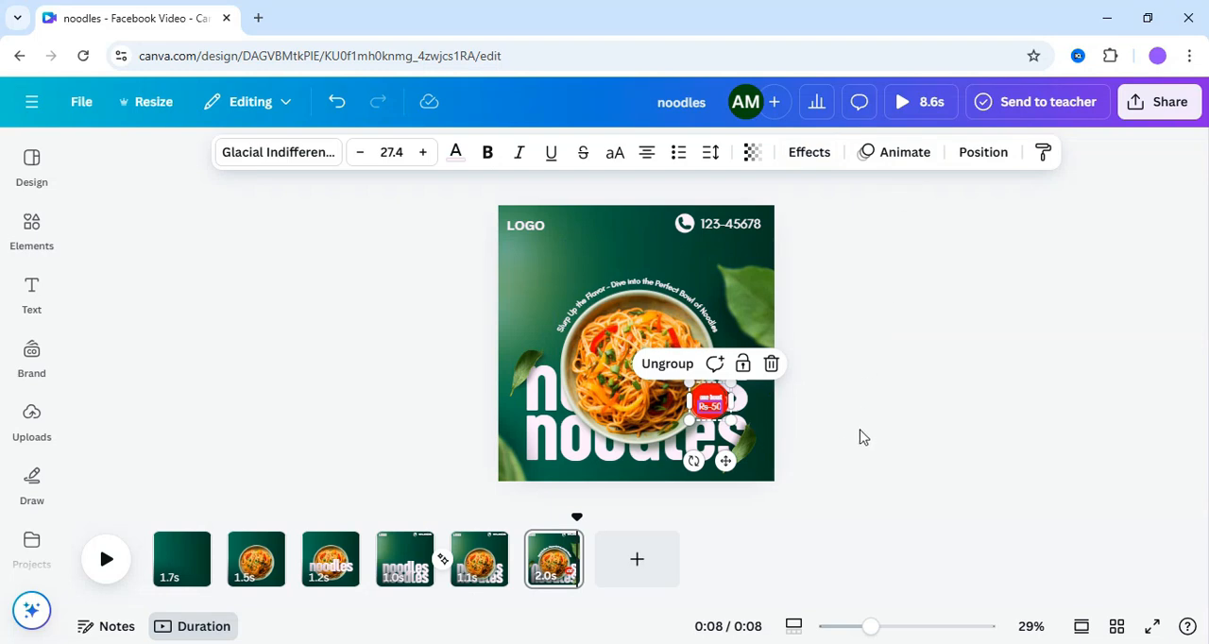
left_click(861, 436)
left_click(699, 415)
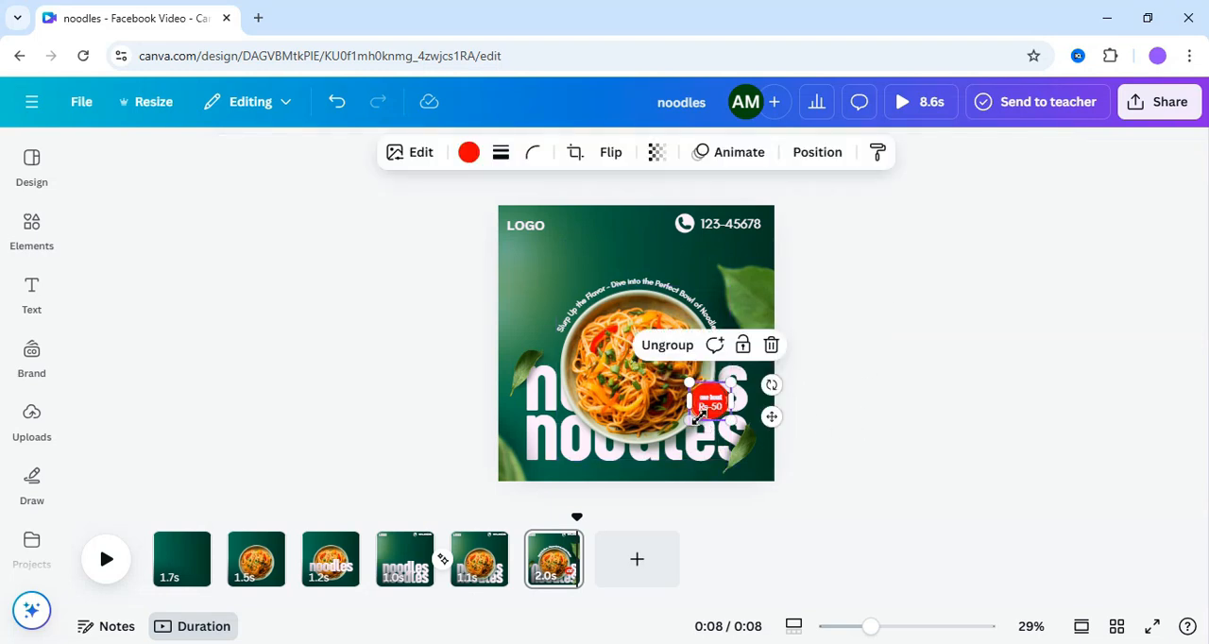
left_click(727, 152)
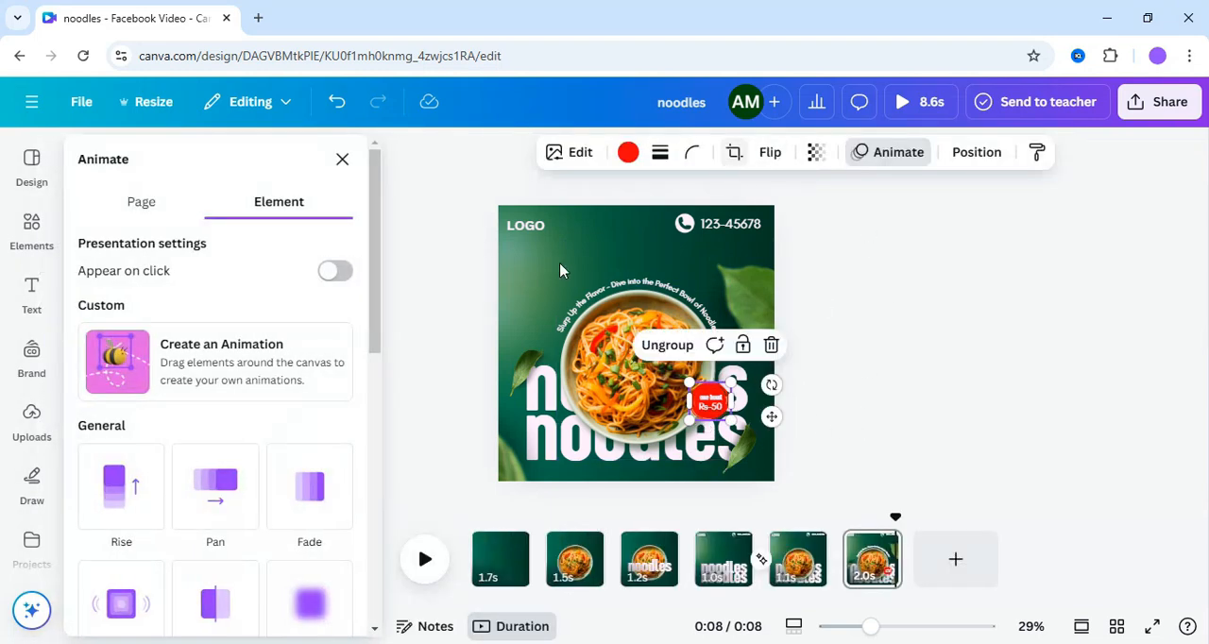
scroll(113, 312, "down", 3)
left_click(112, 312)
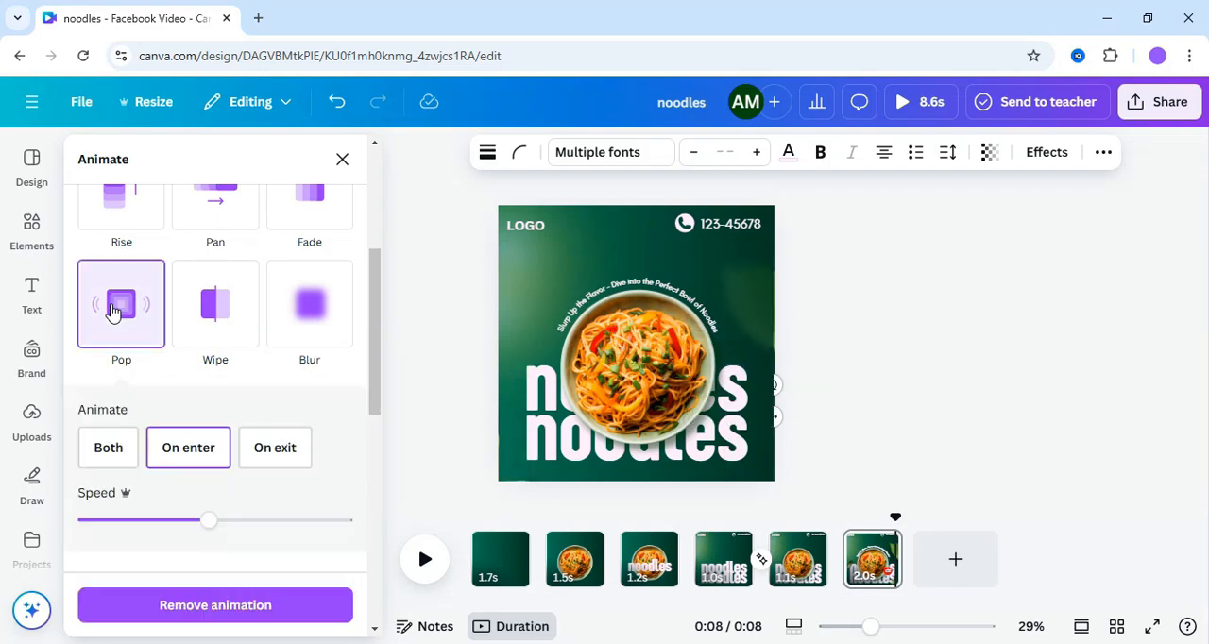